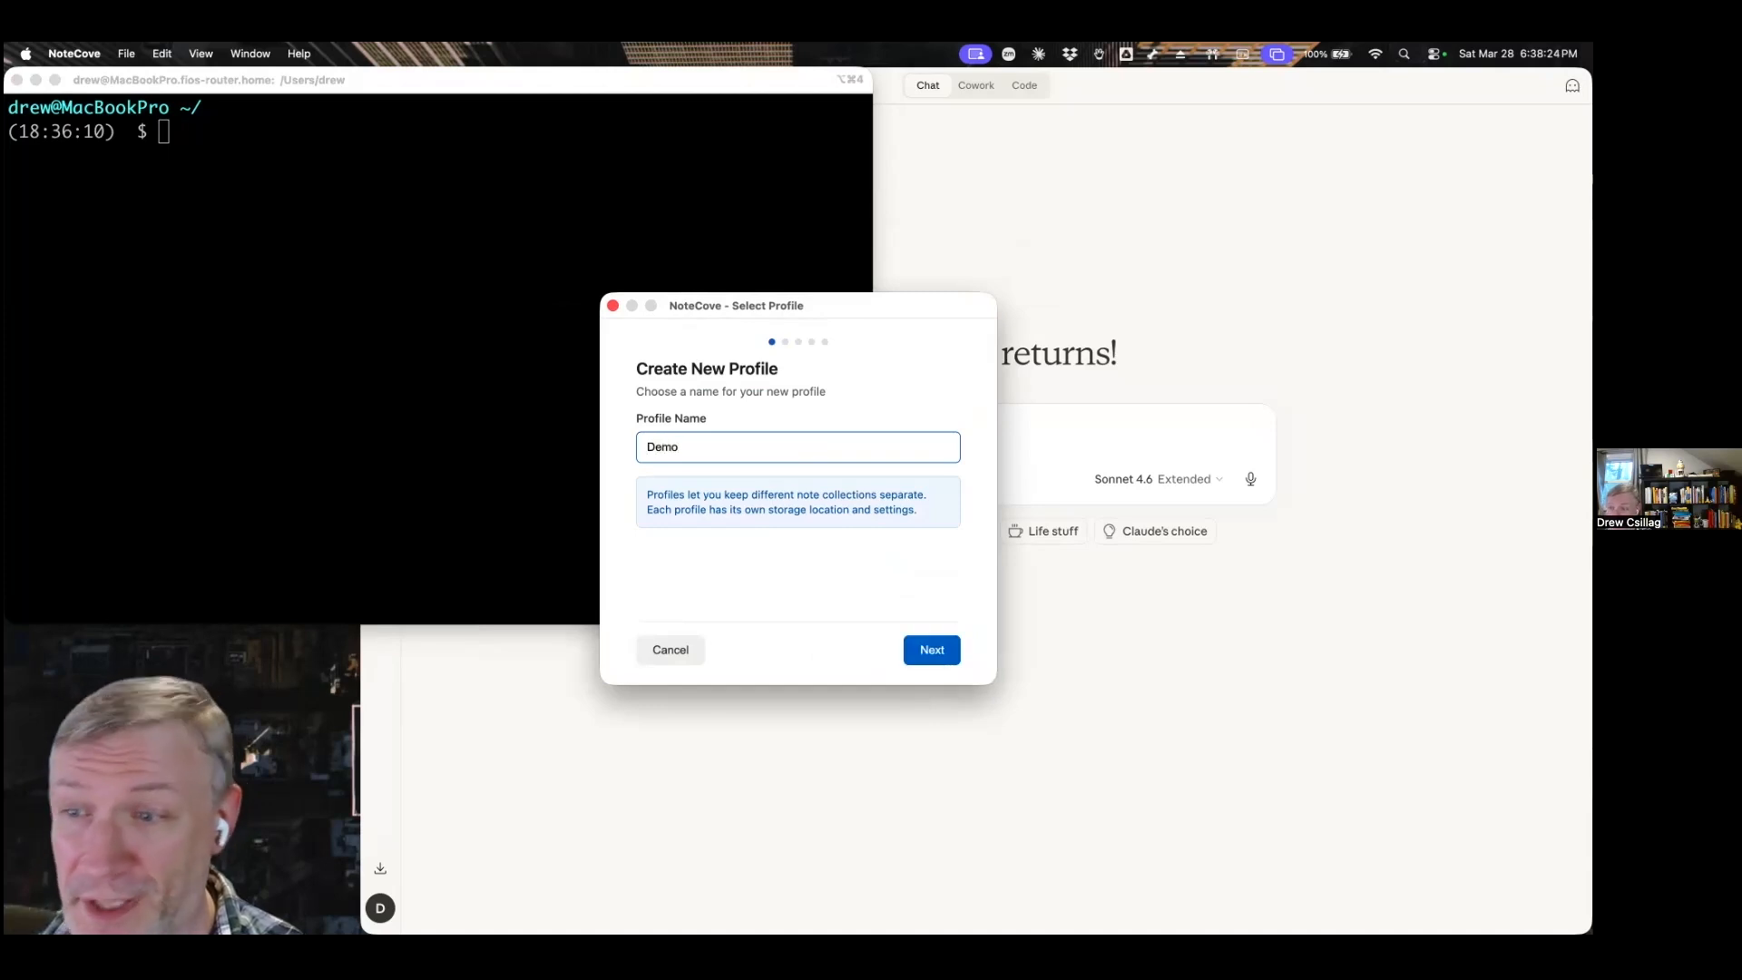
Accept Demo as the new profile's name and choose the Local profile mode.
key("Return")
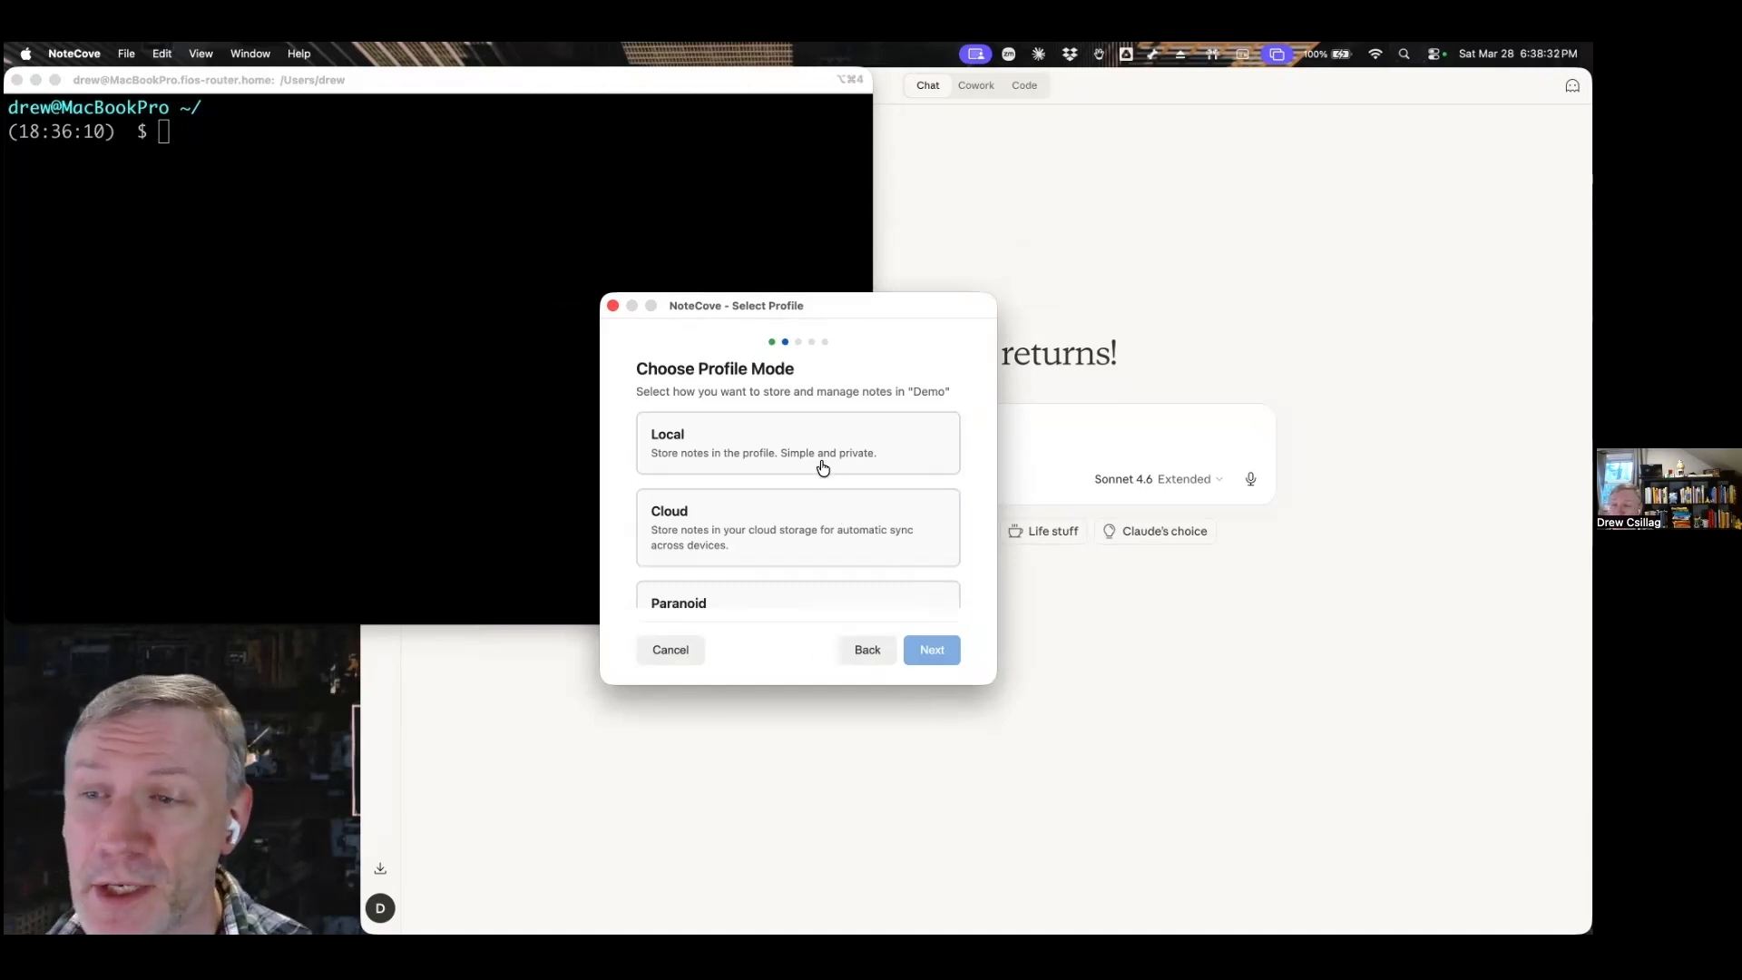
scroll(823, 467, "down", 2)
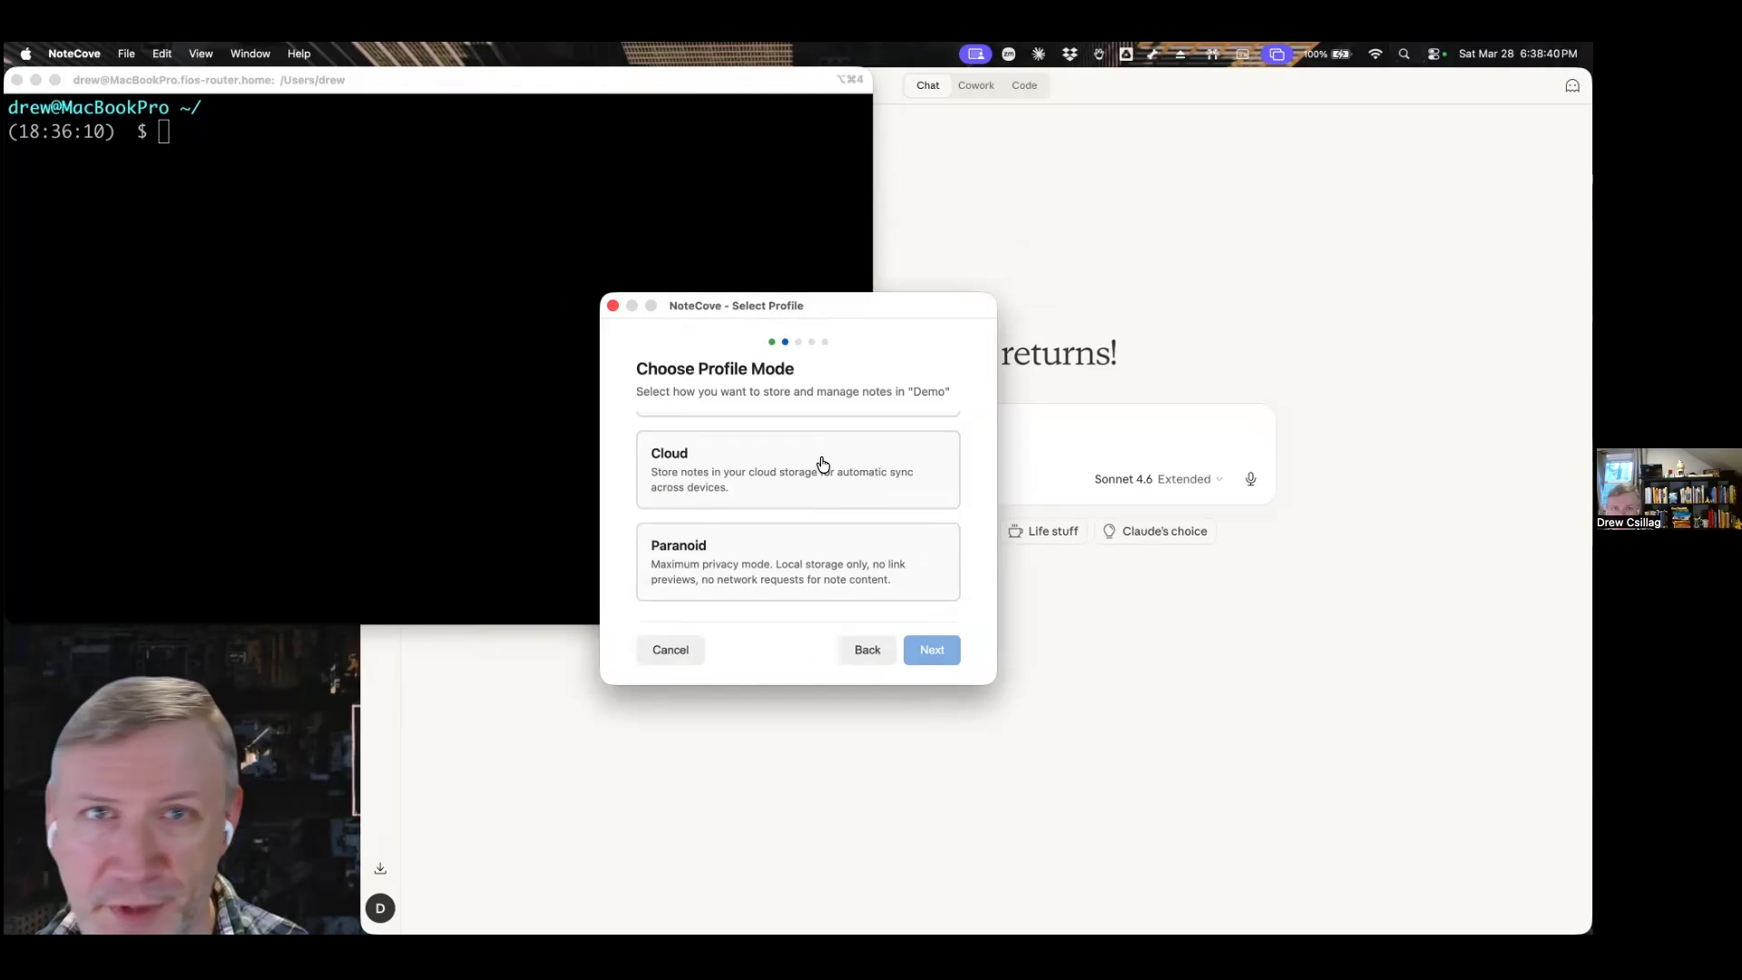
scroll(828, 542, "down", 2)
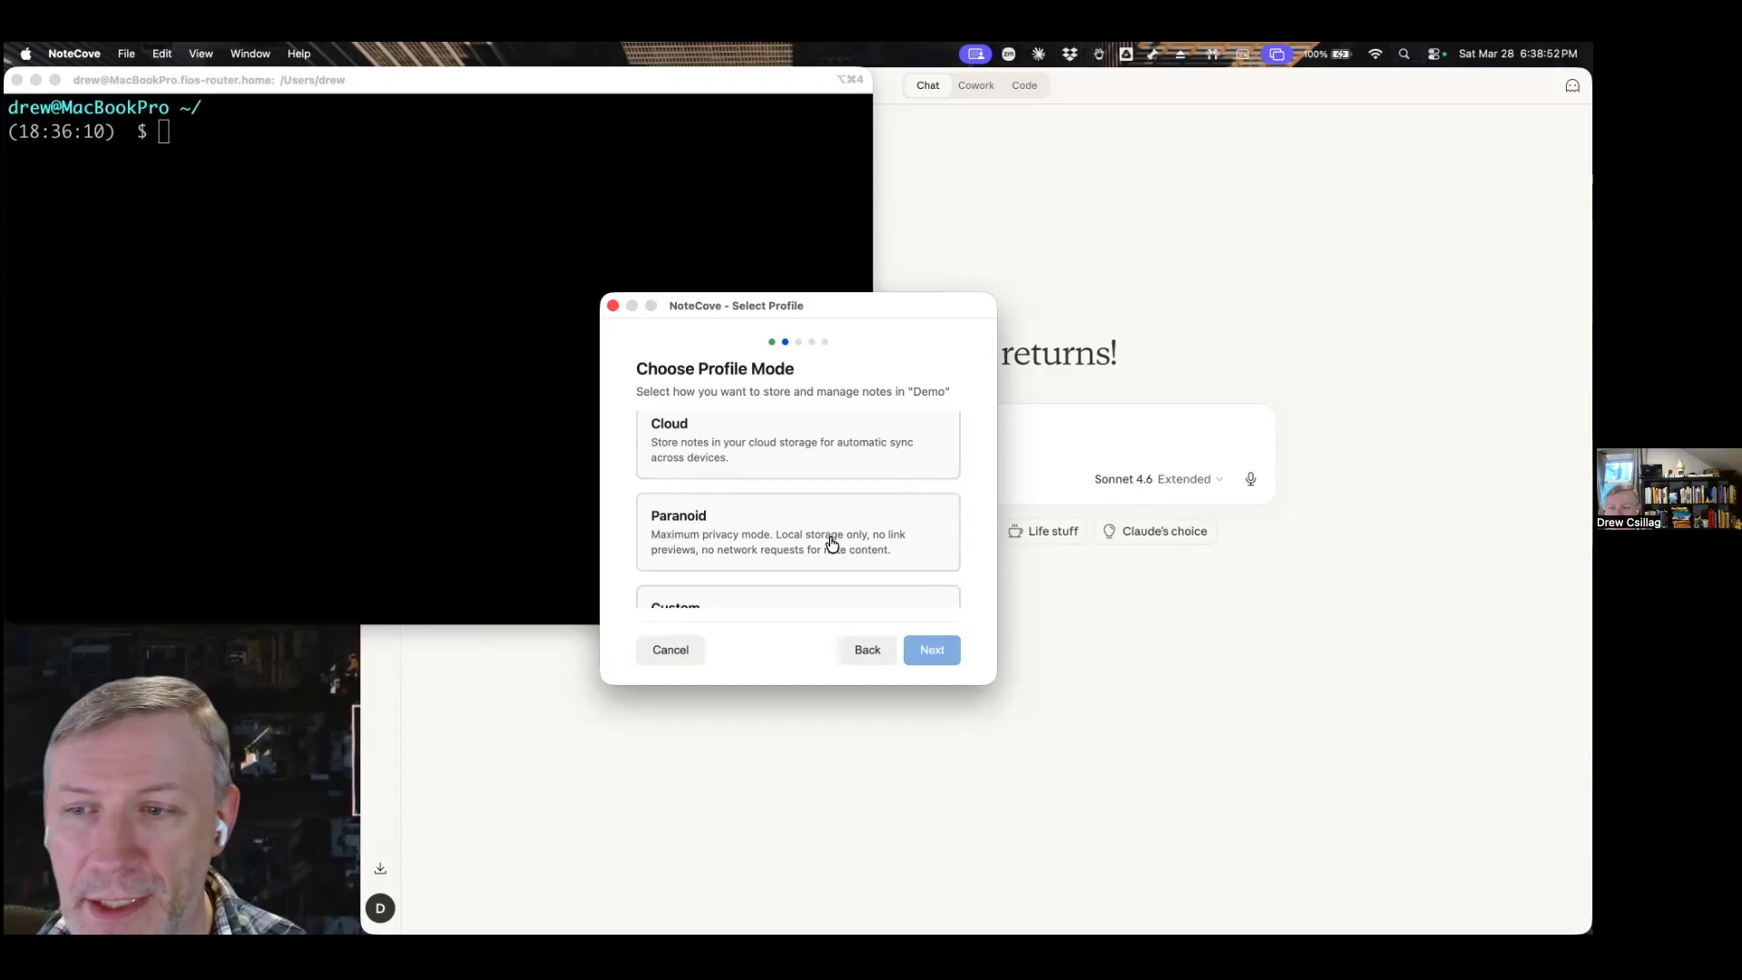
scroll(832, 542, "down", 2)
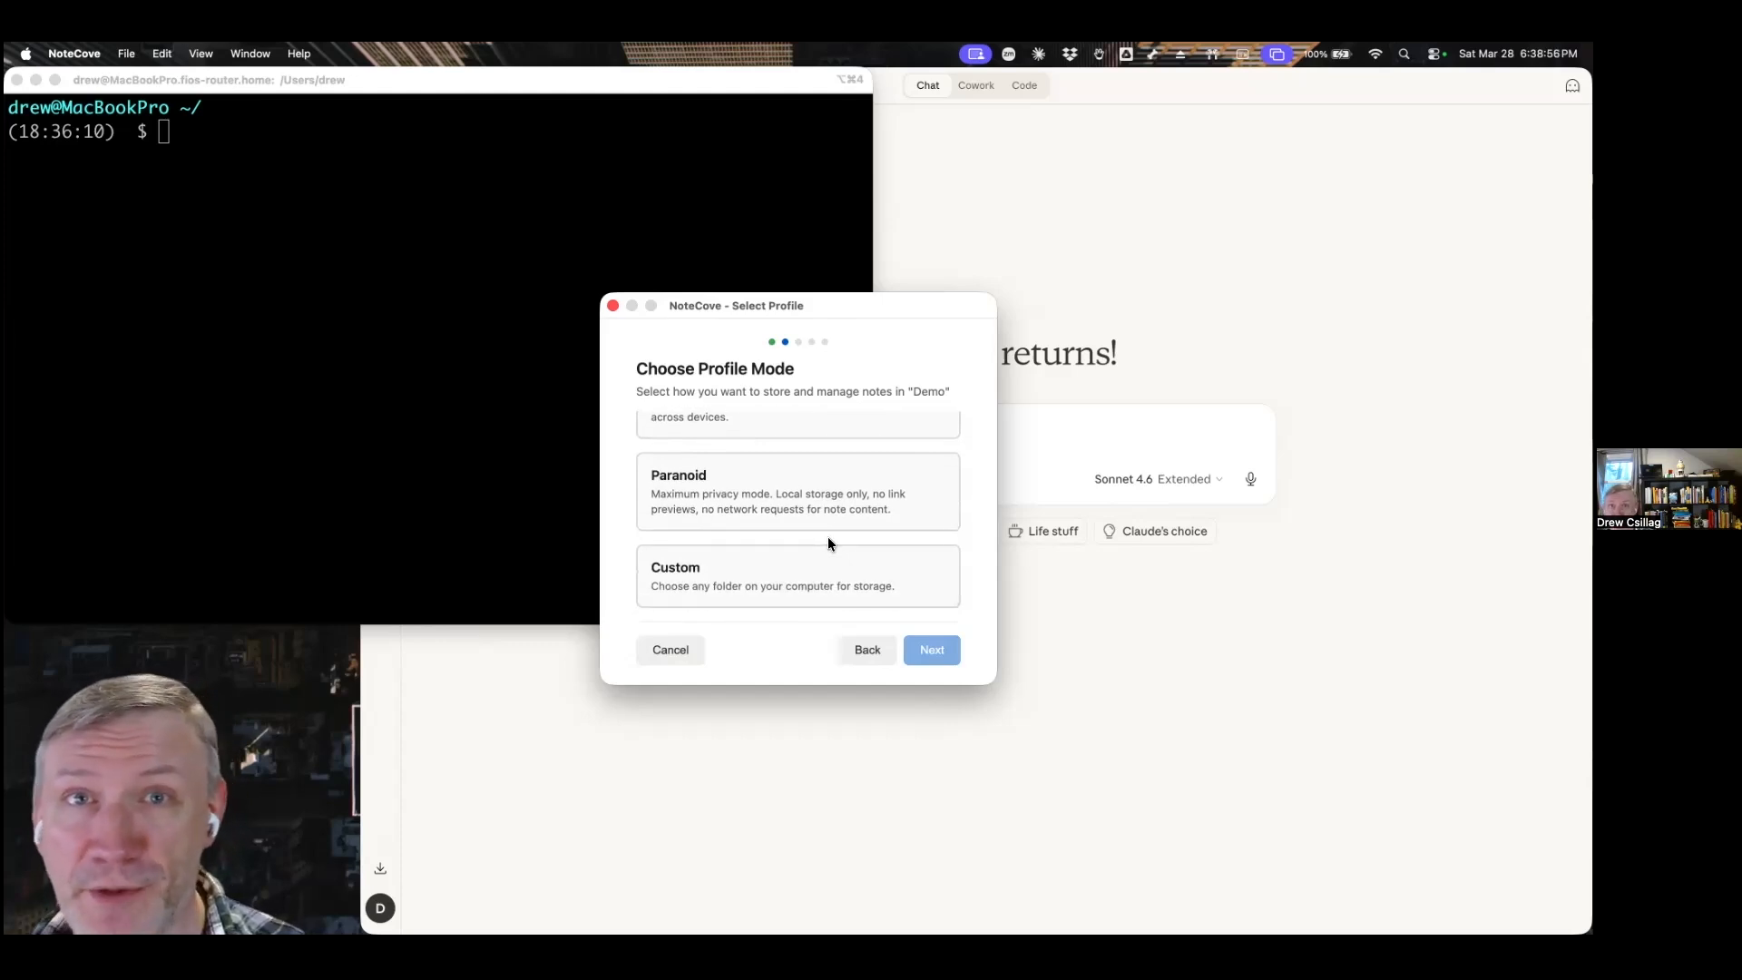
scroll(826, 540, "up", 5)
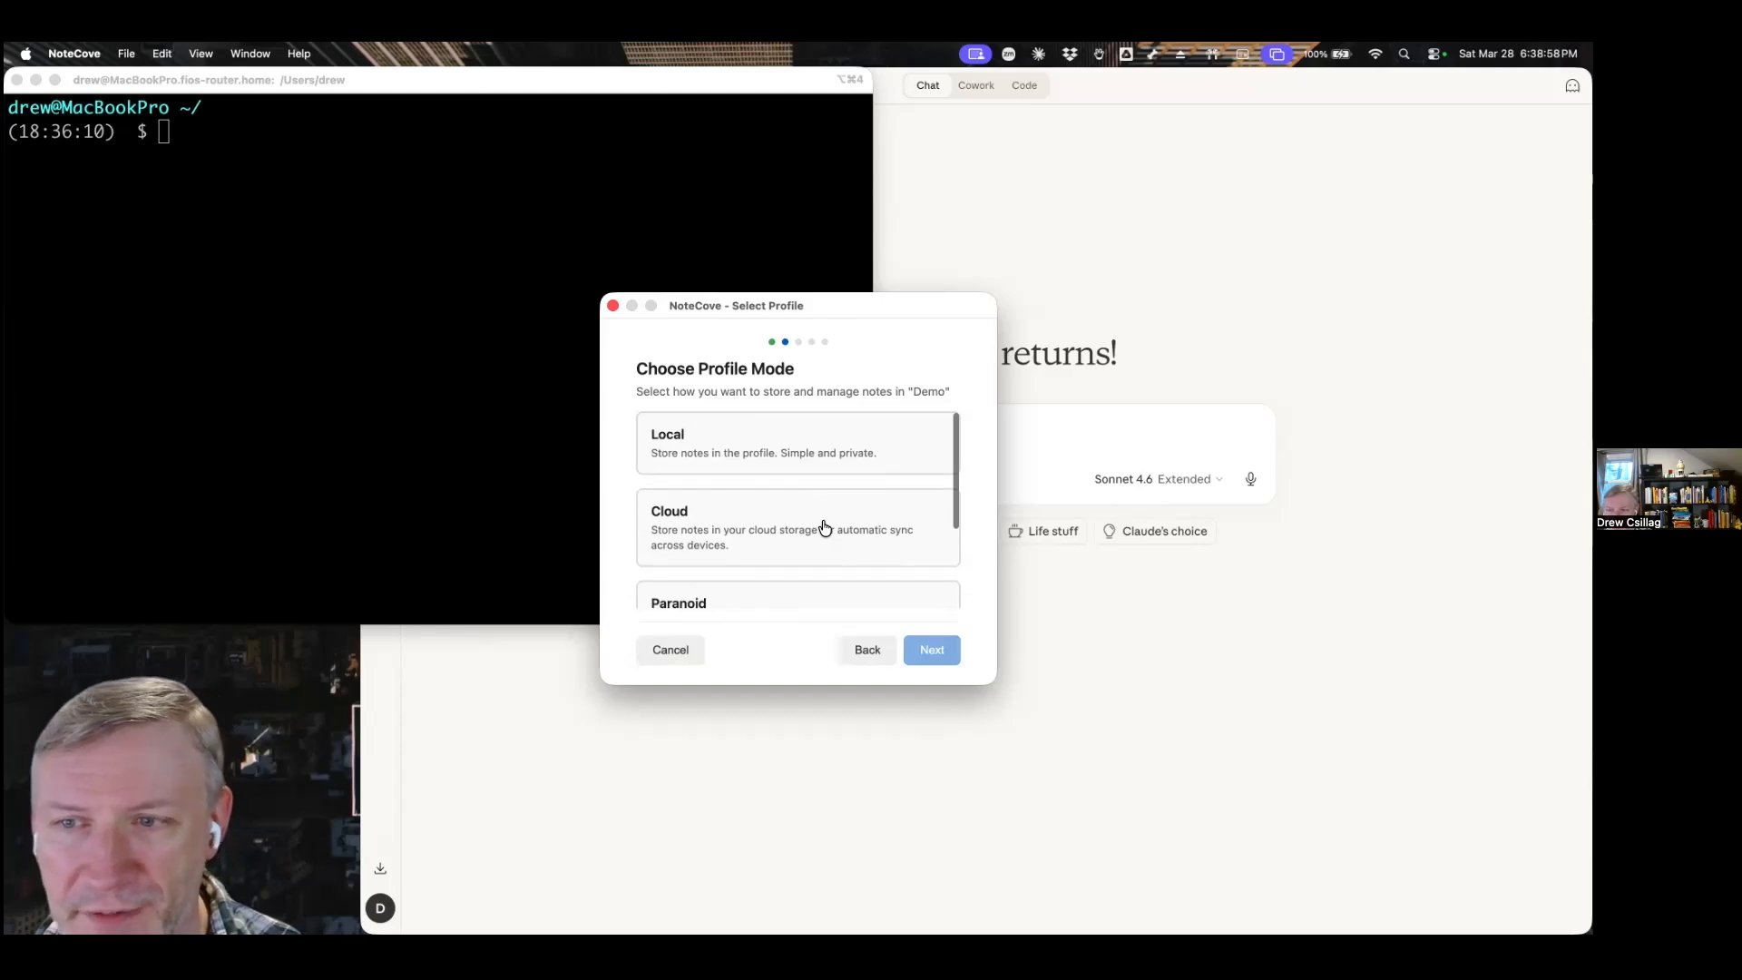
left_click(807, 464)
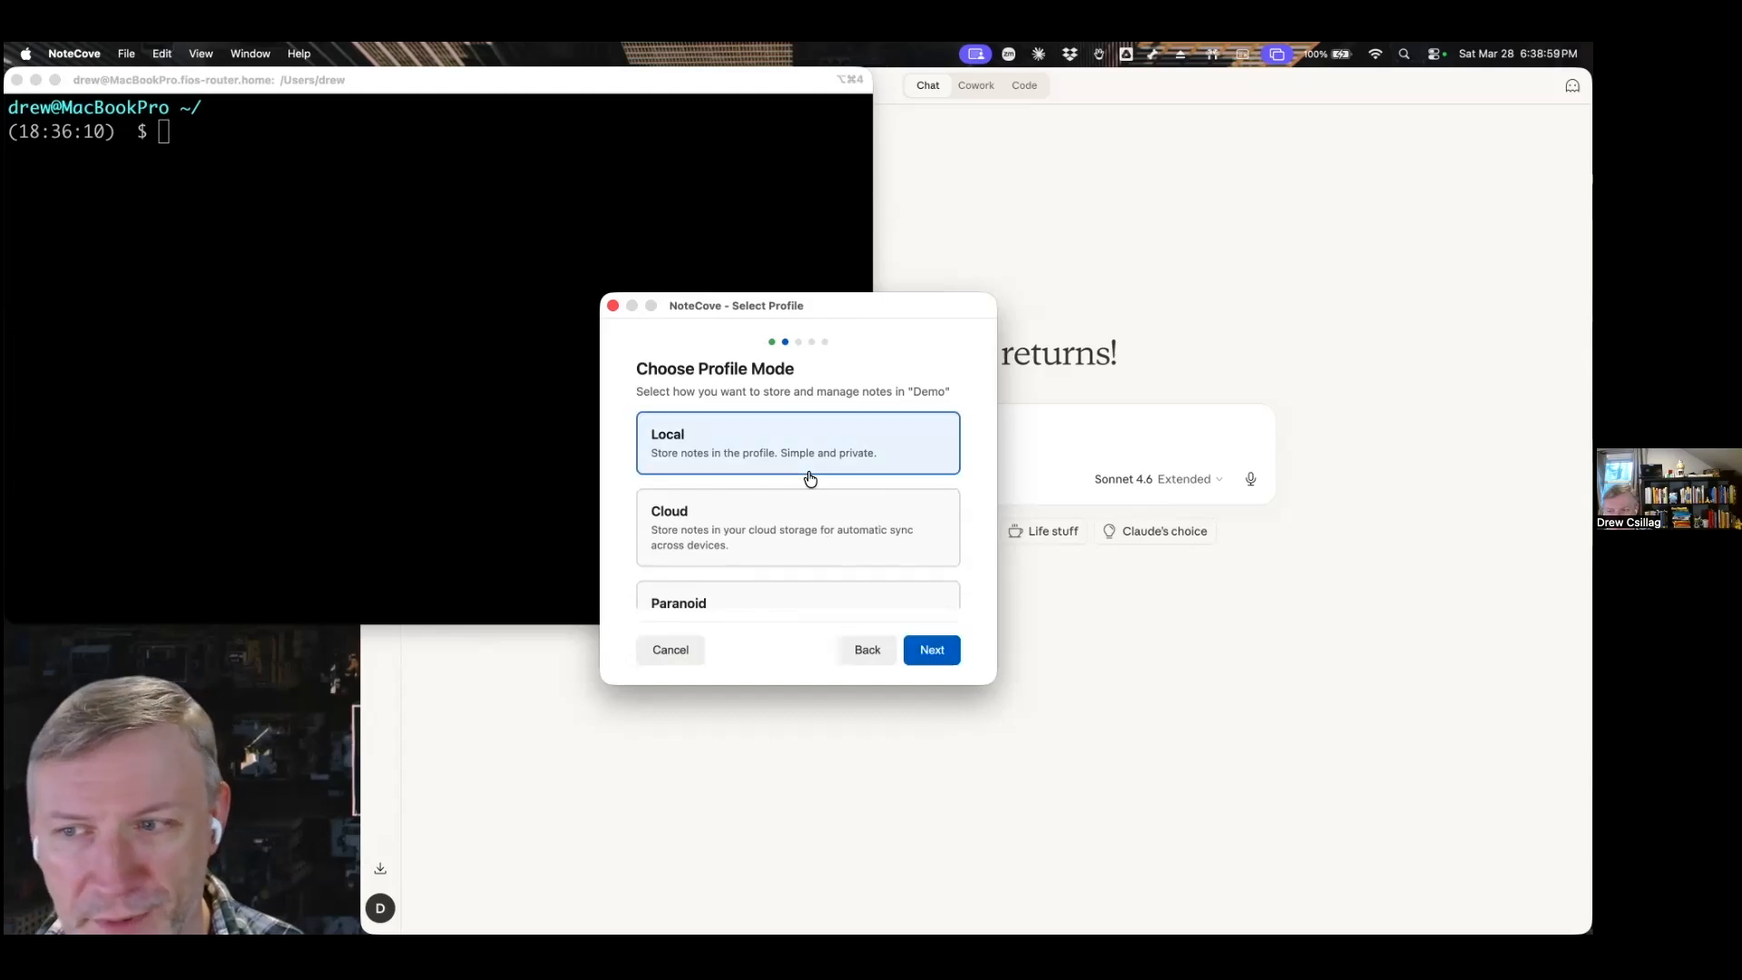
left_click(935, 654)
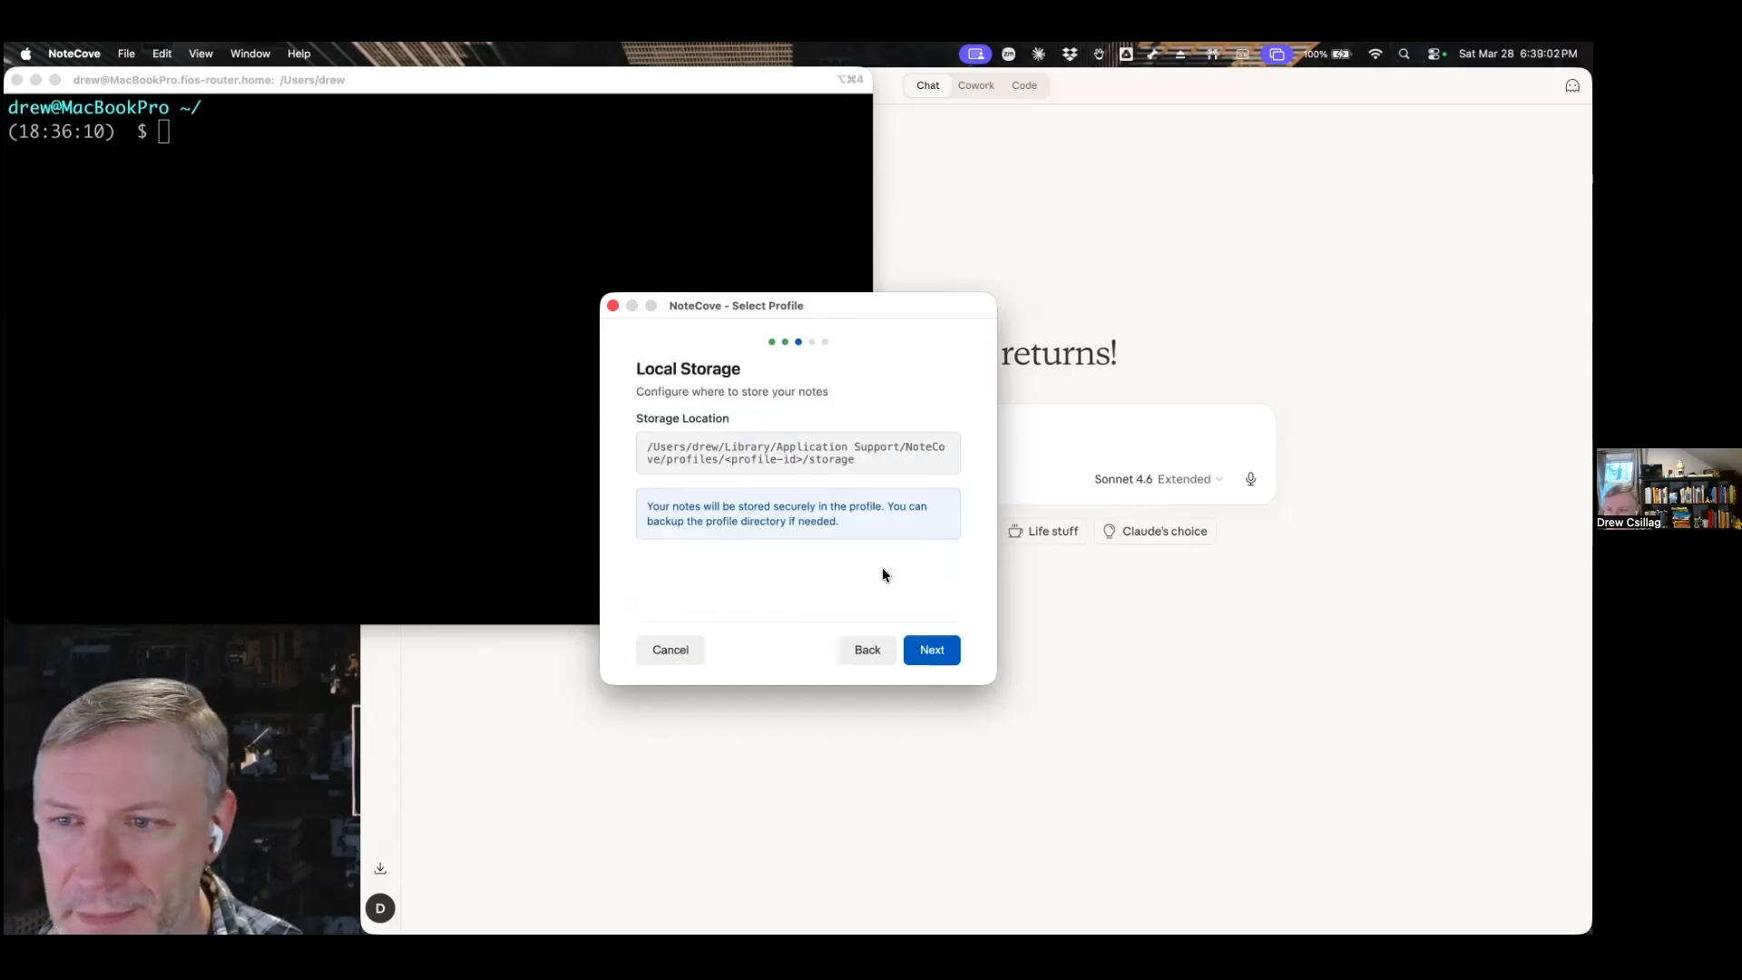
Accept the default storage location, leave the identity fields empty, and create and launch the Demo profile.
left_click(942, 662)
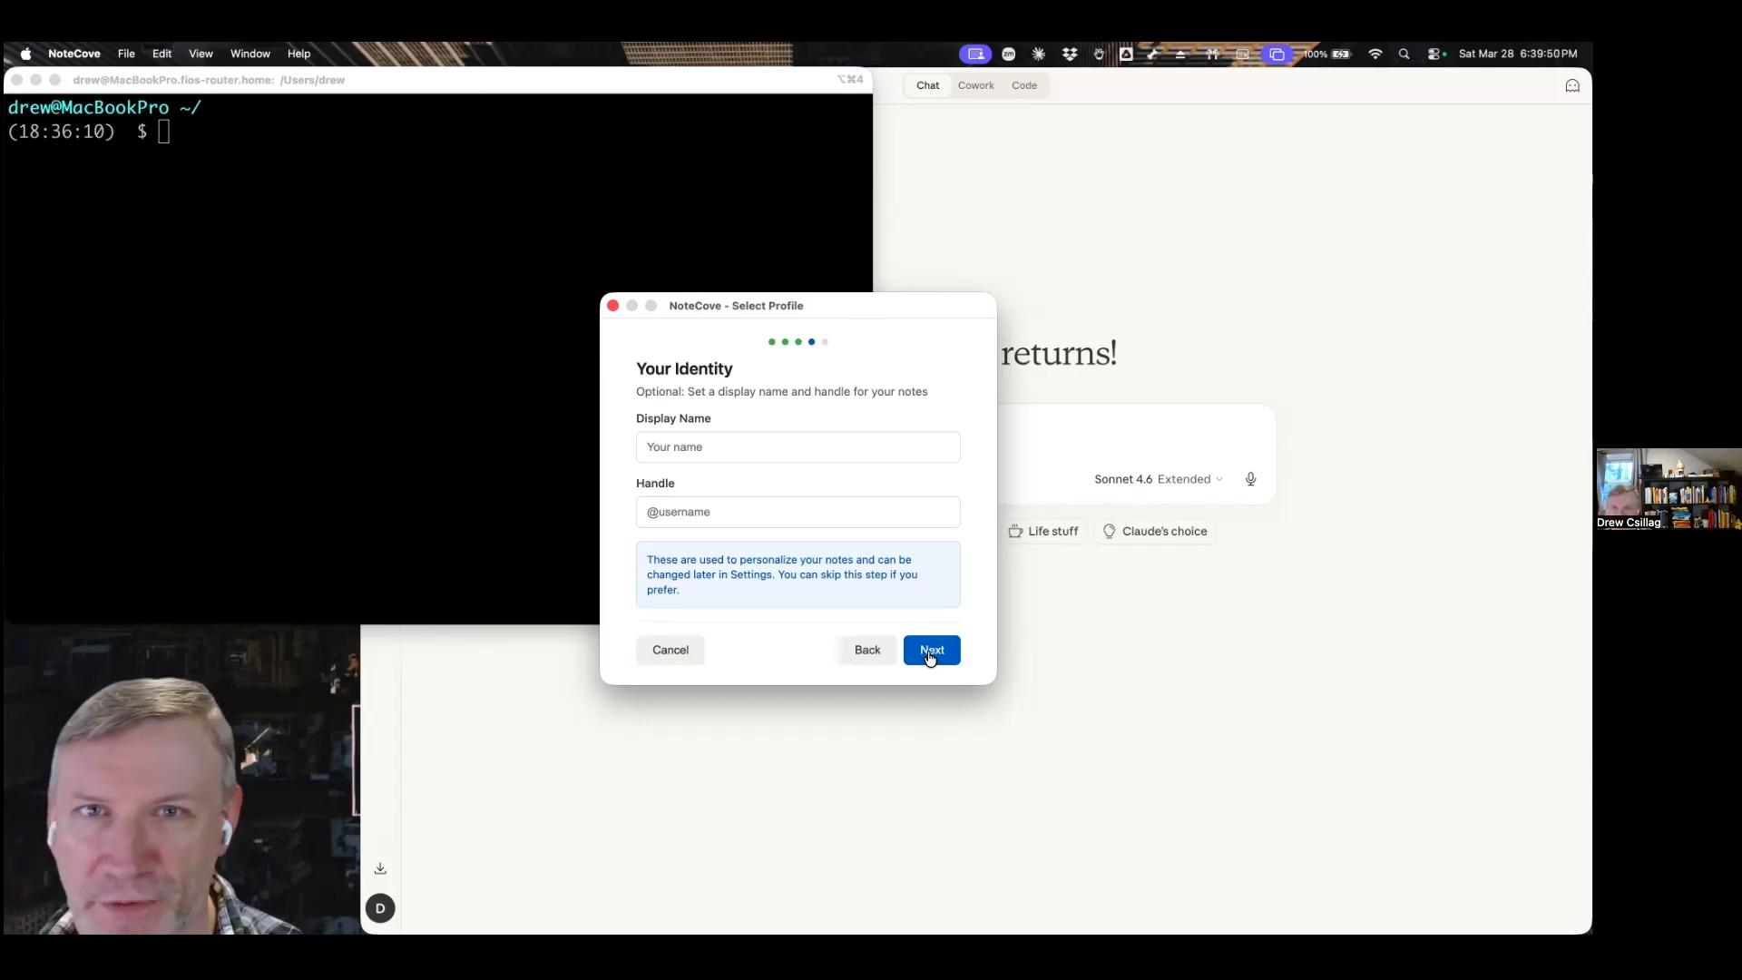
left_click(930, 658)
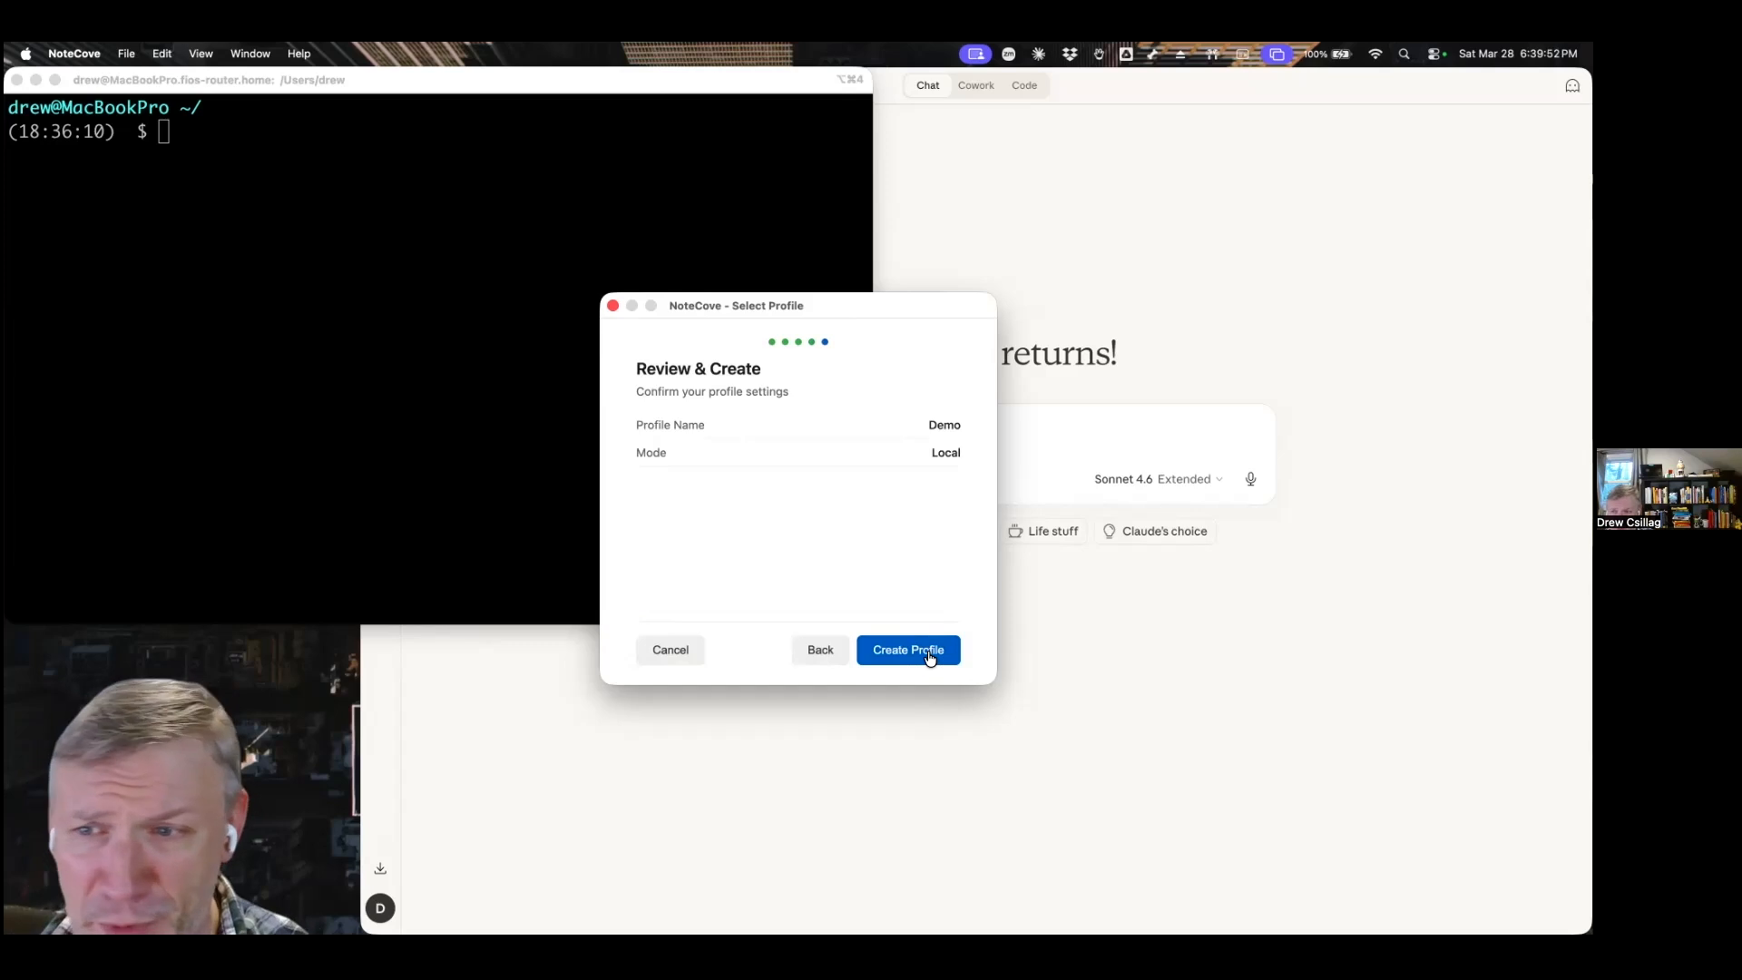
left_click(930, 658)
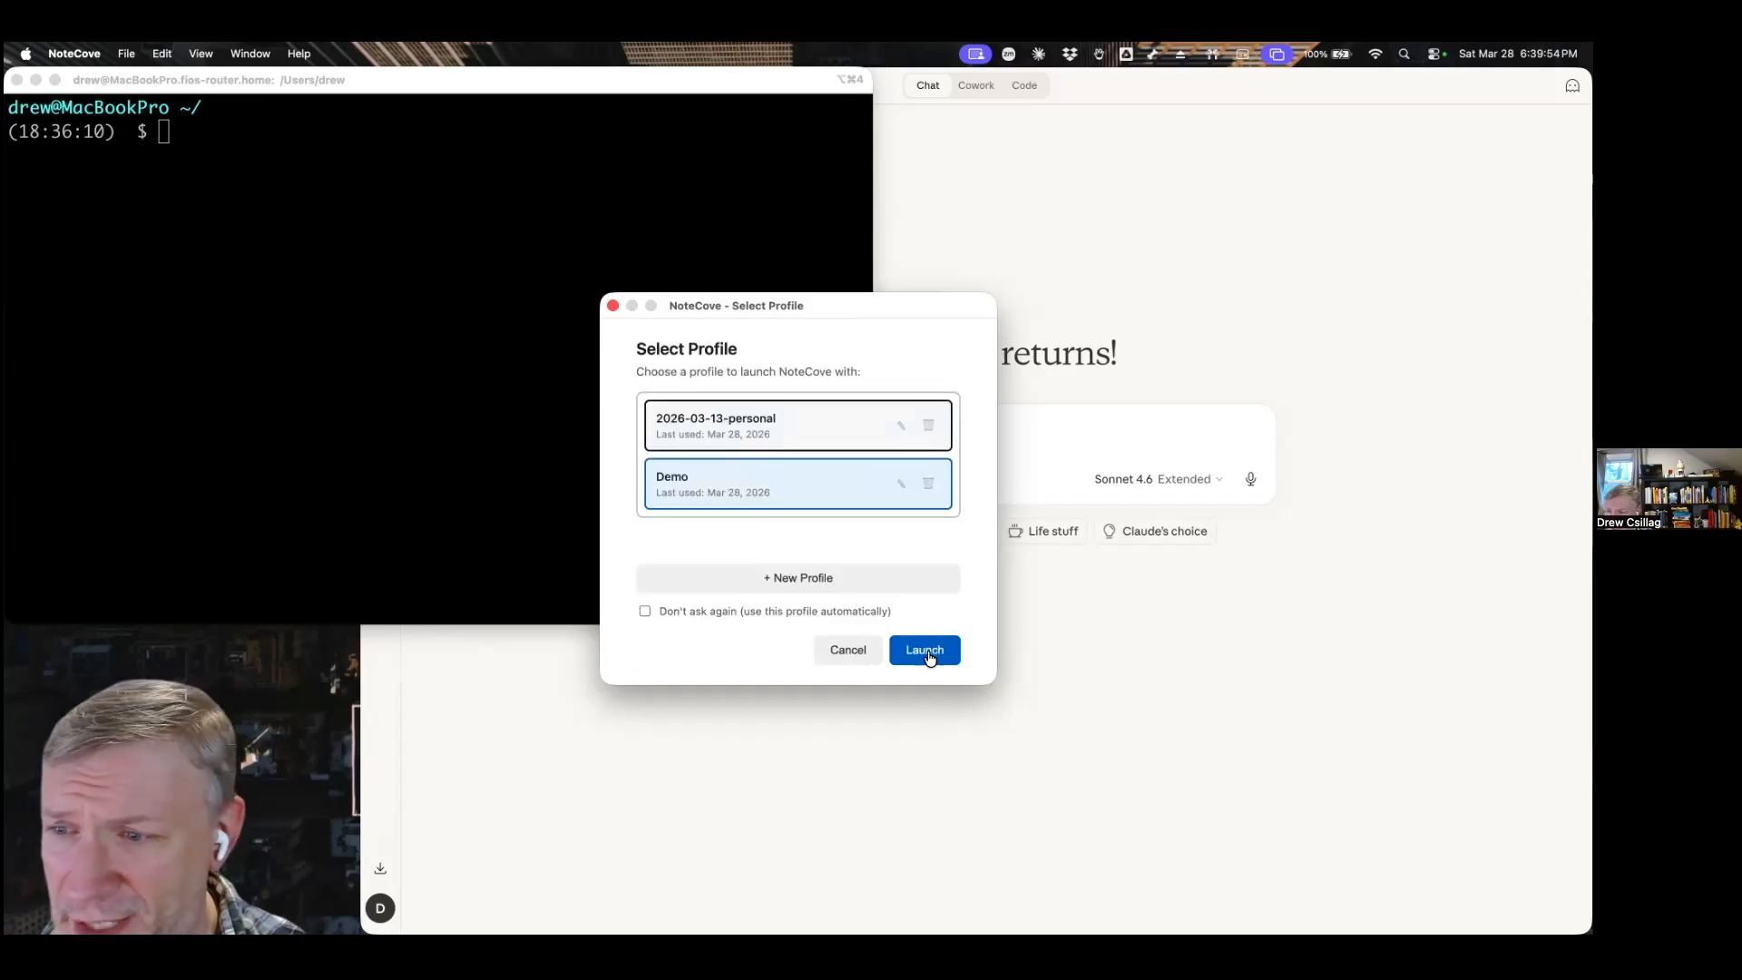
left_click(926, 650)
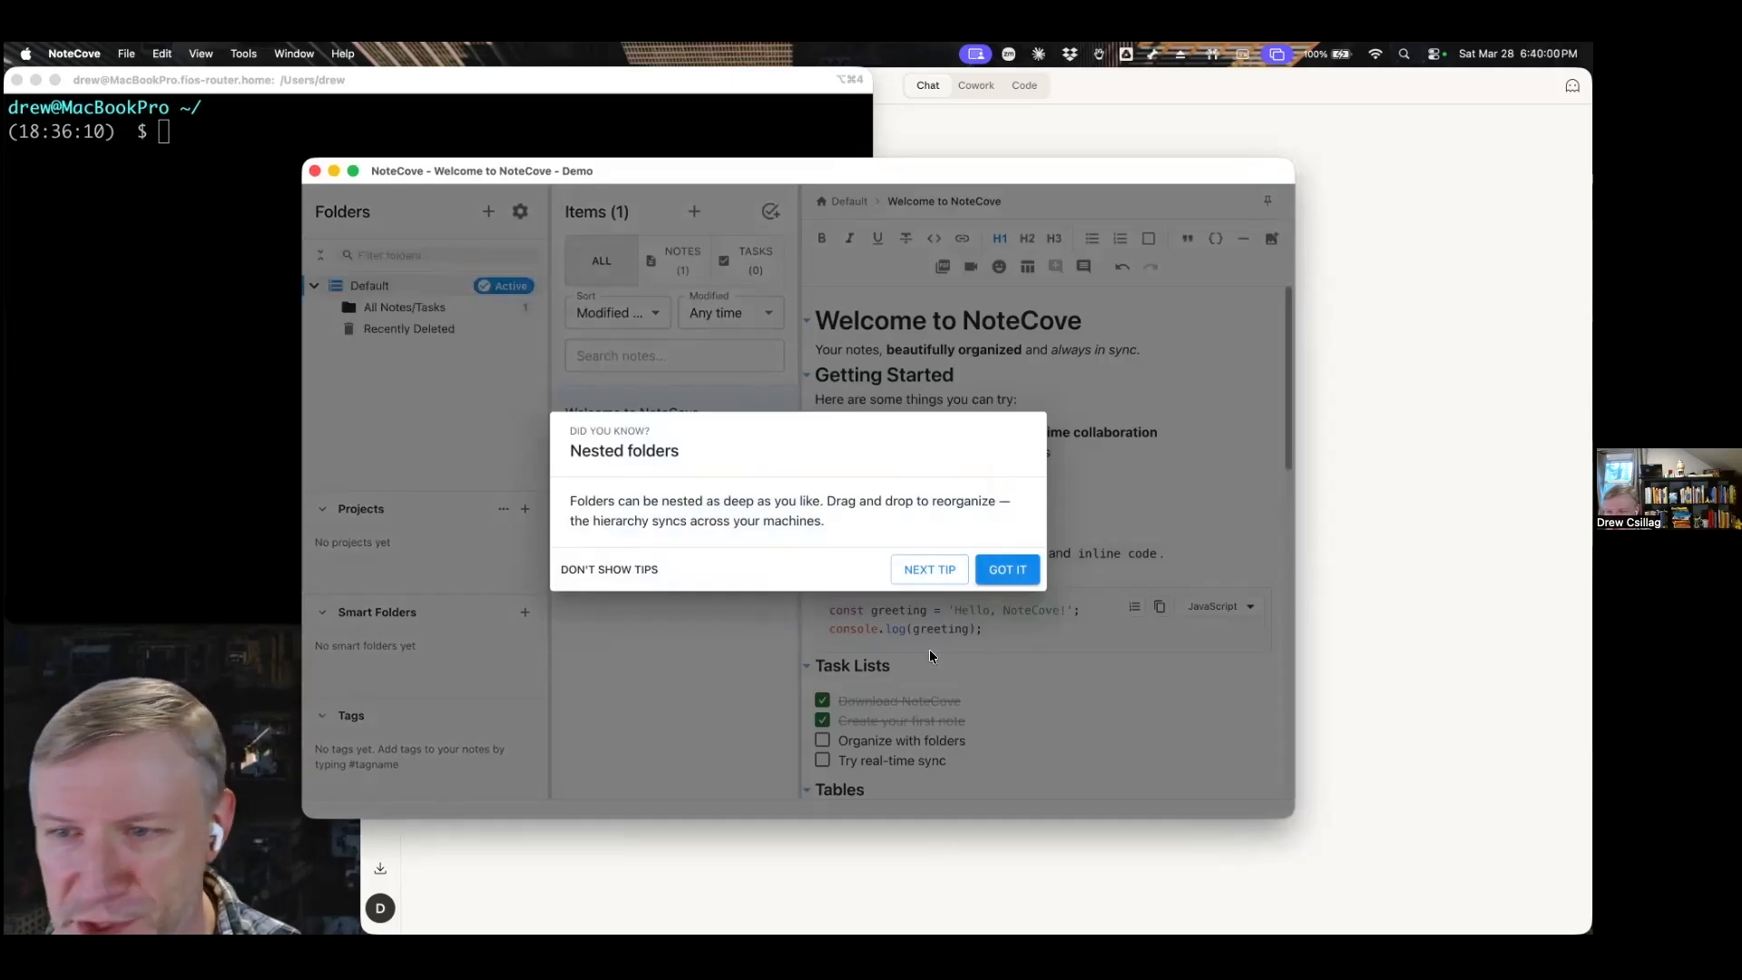
Dismiss the startup tip, postpone the update restart, and move the NoteCove window up to the top of the desktop.
left_click(929, 650)
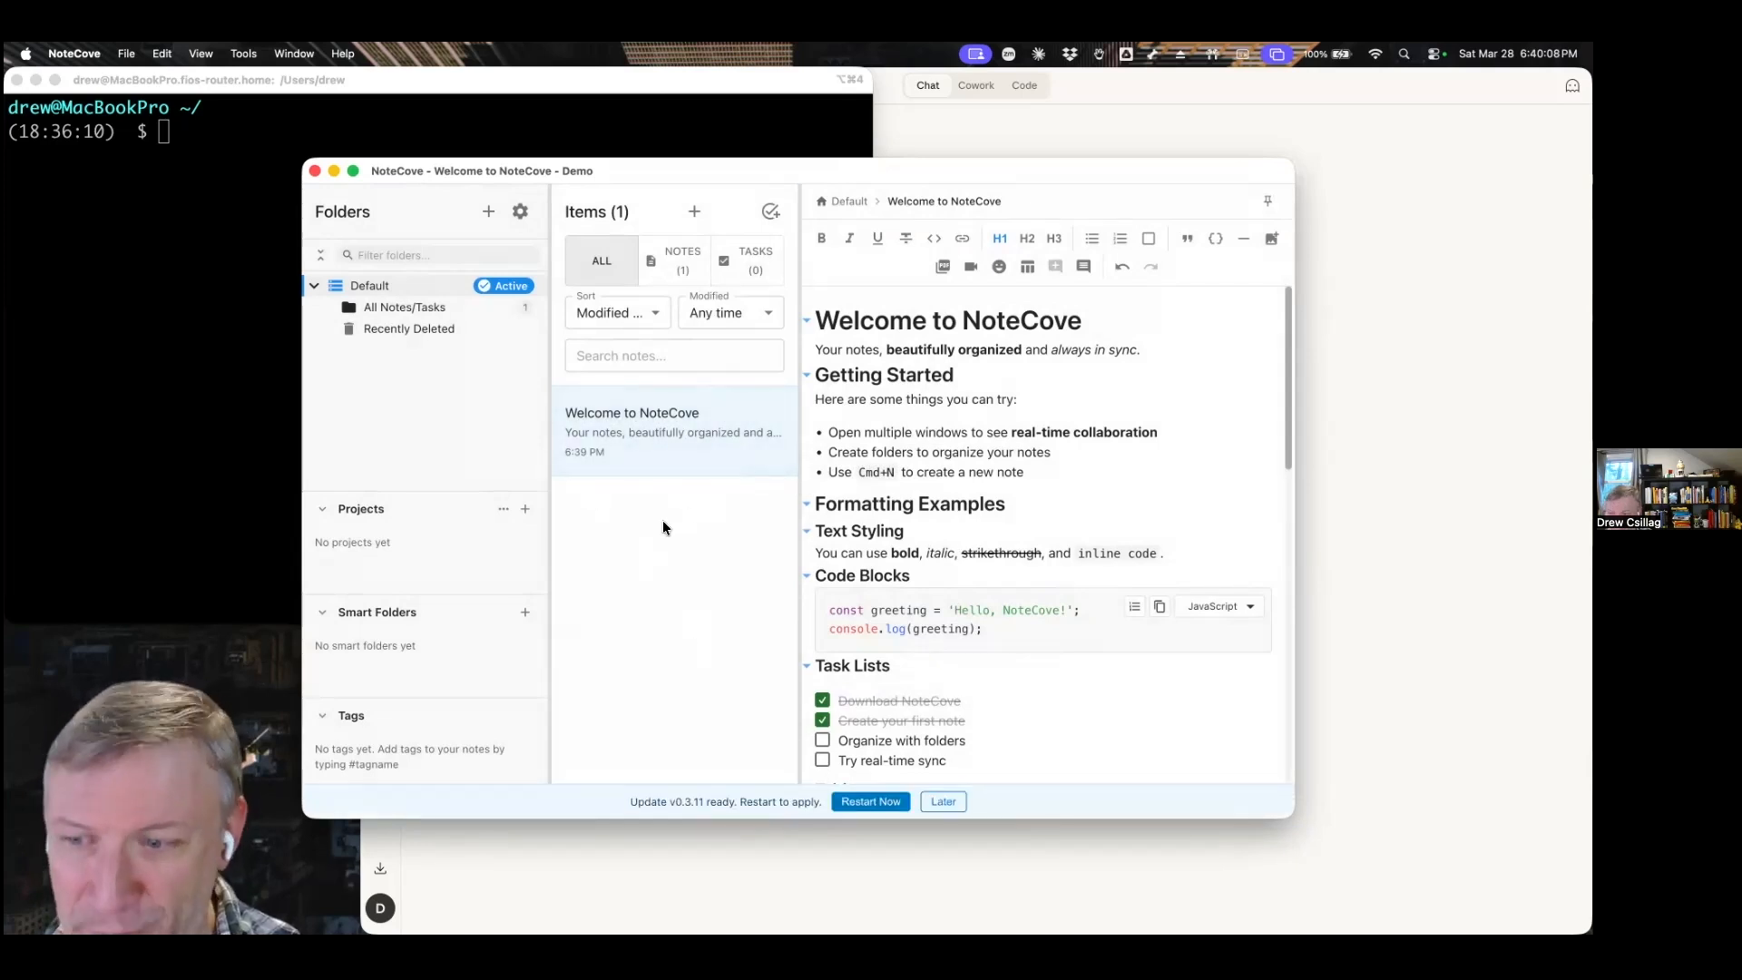
left_click(943, 801)
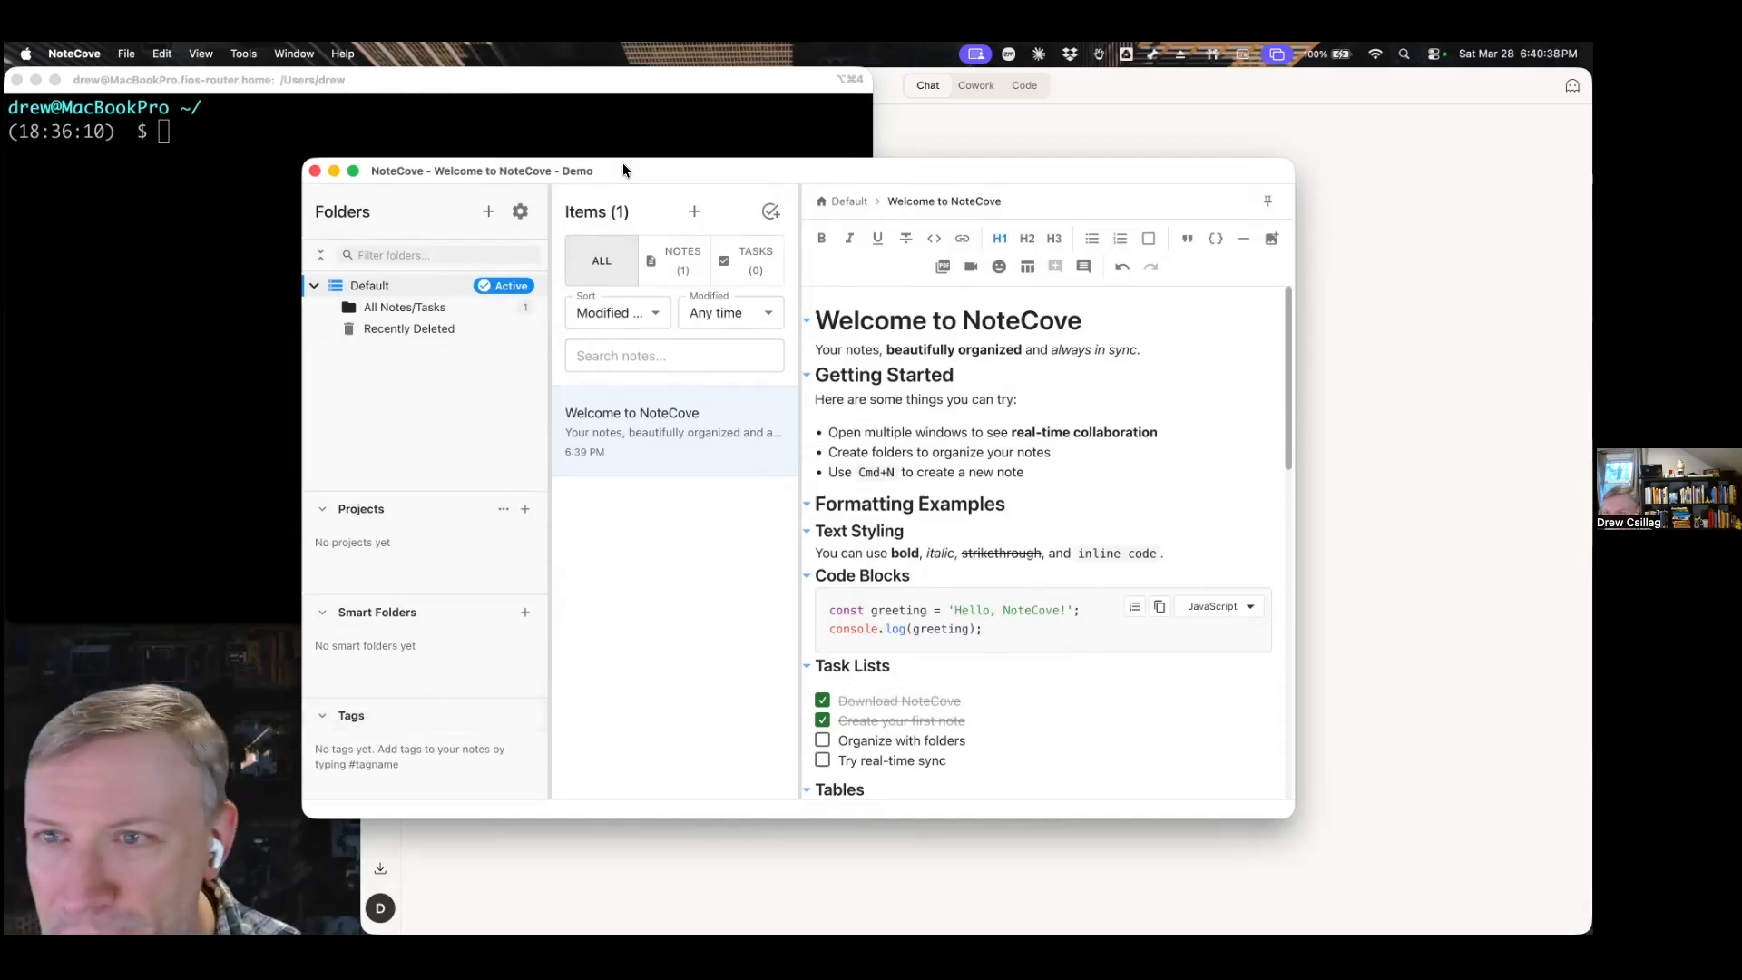
left_click_drag(620, 166, 601, 71)
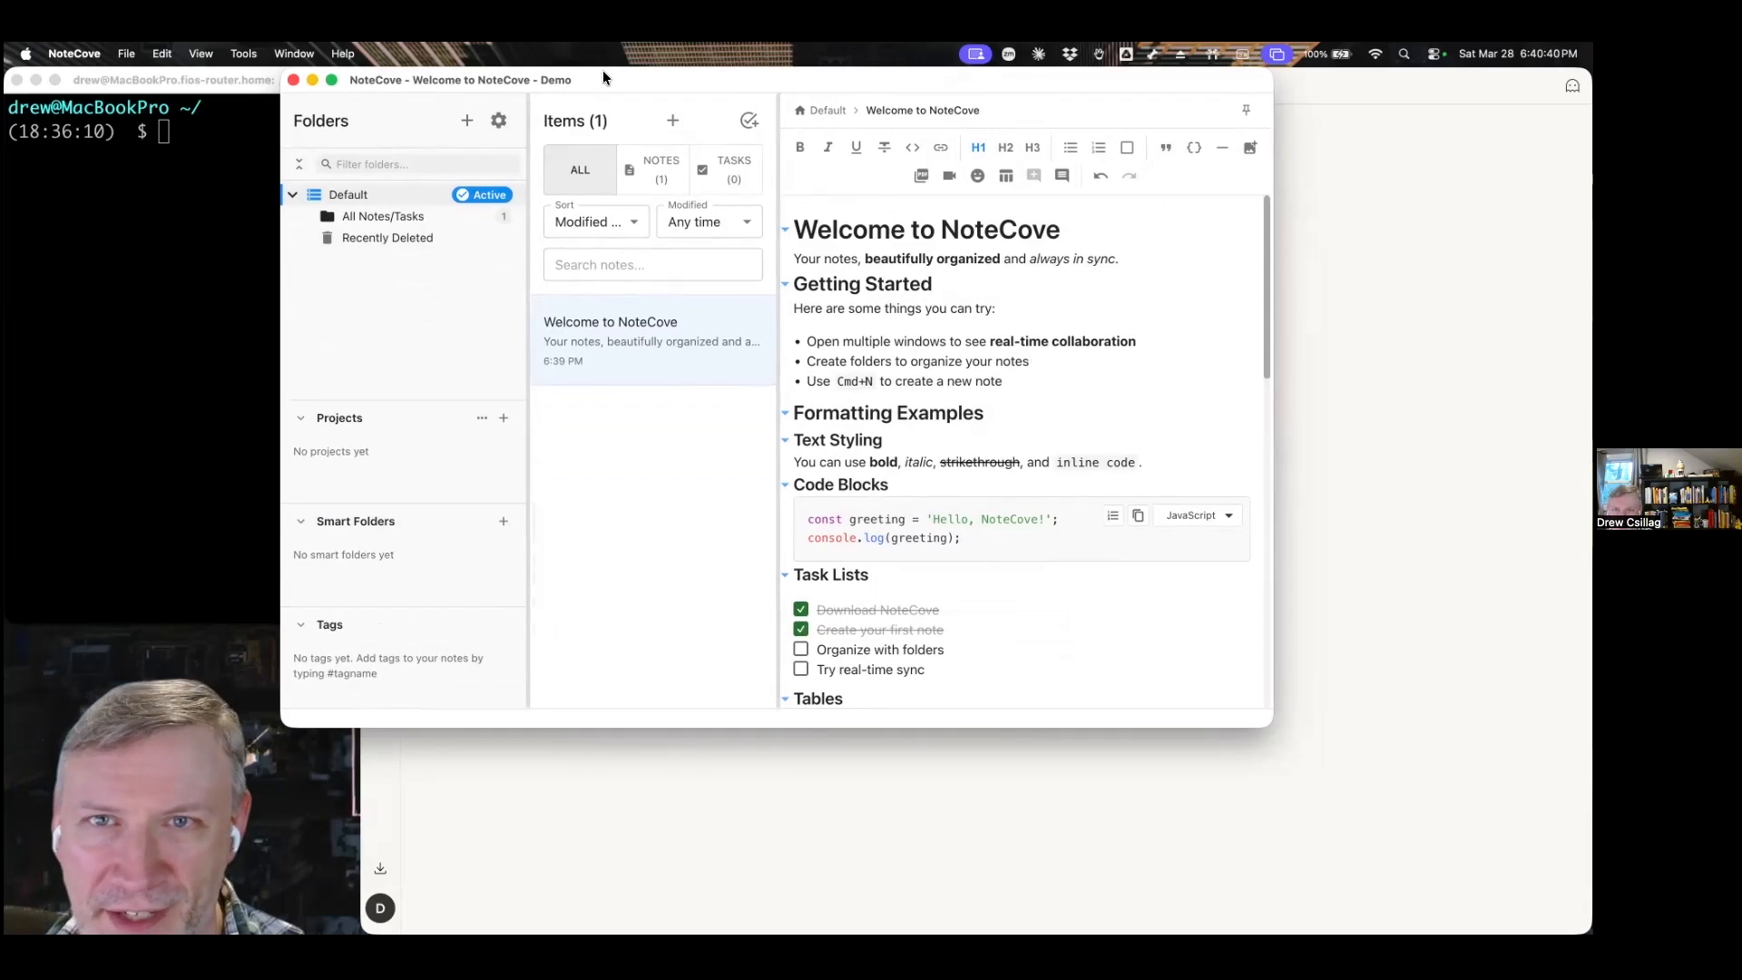
Install the NoteCove command-line interface and close the installation dialog.
left_click(242, 56)
mouse_move(260, 165)
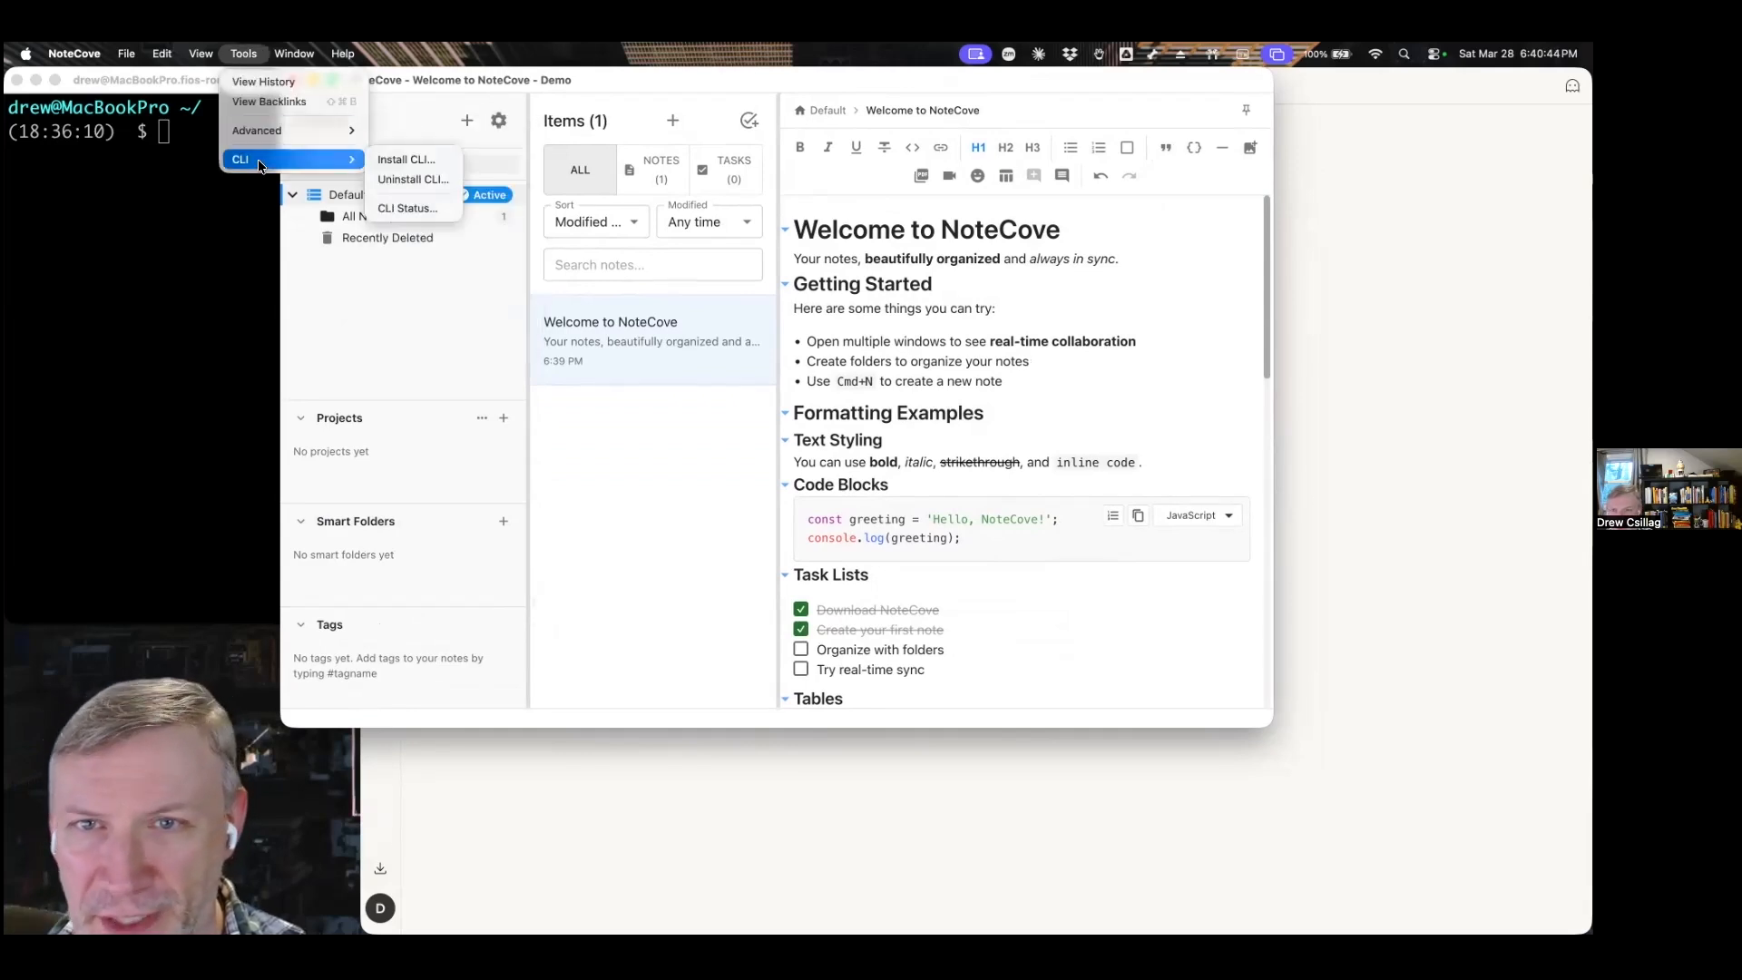
left_click(392, 160)
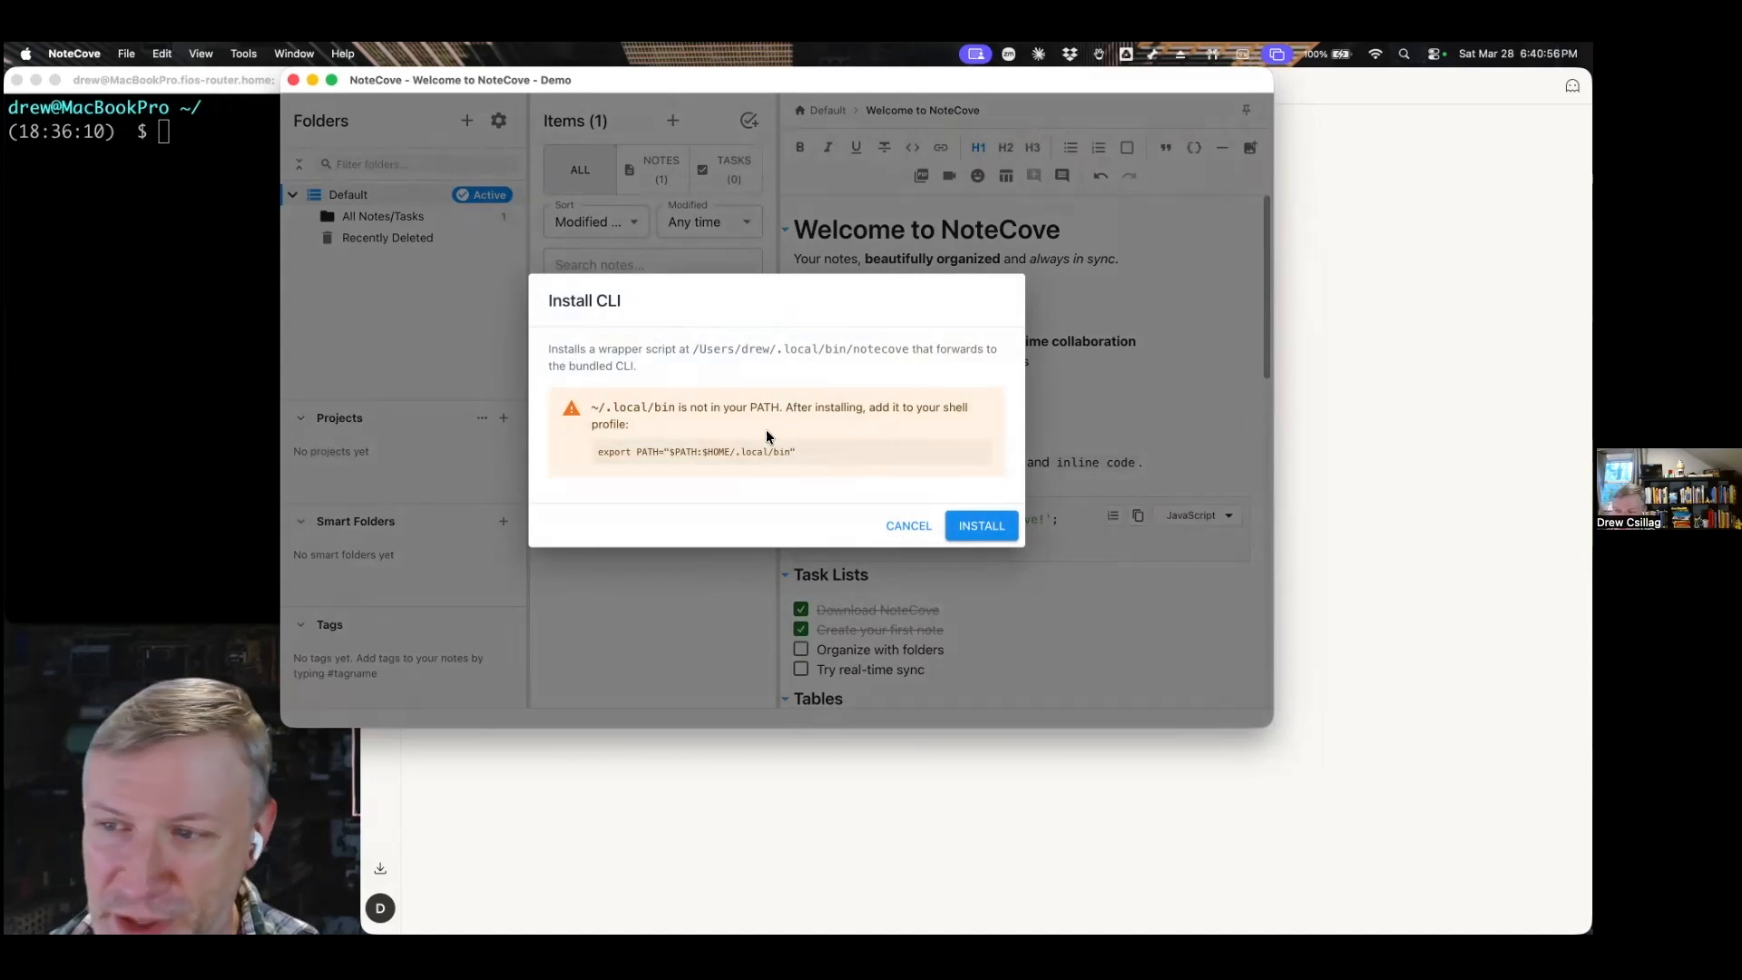
left_click_drag(592, 407, 811, 459)
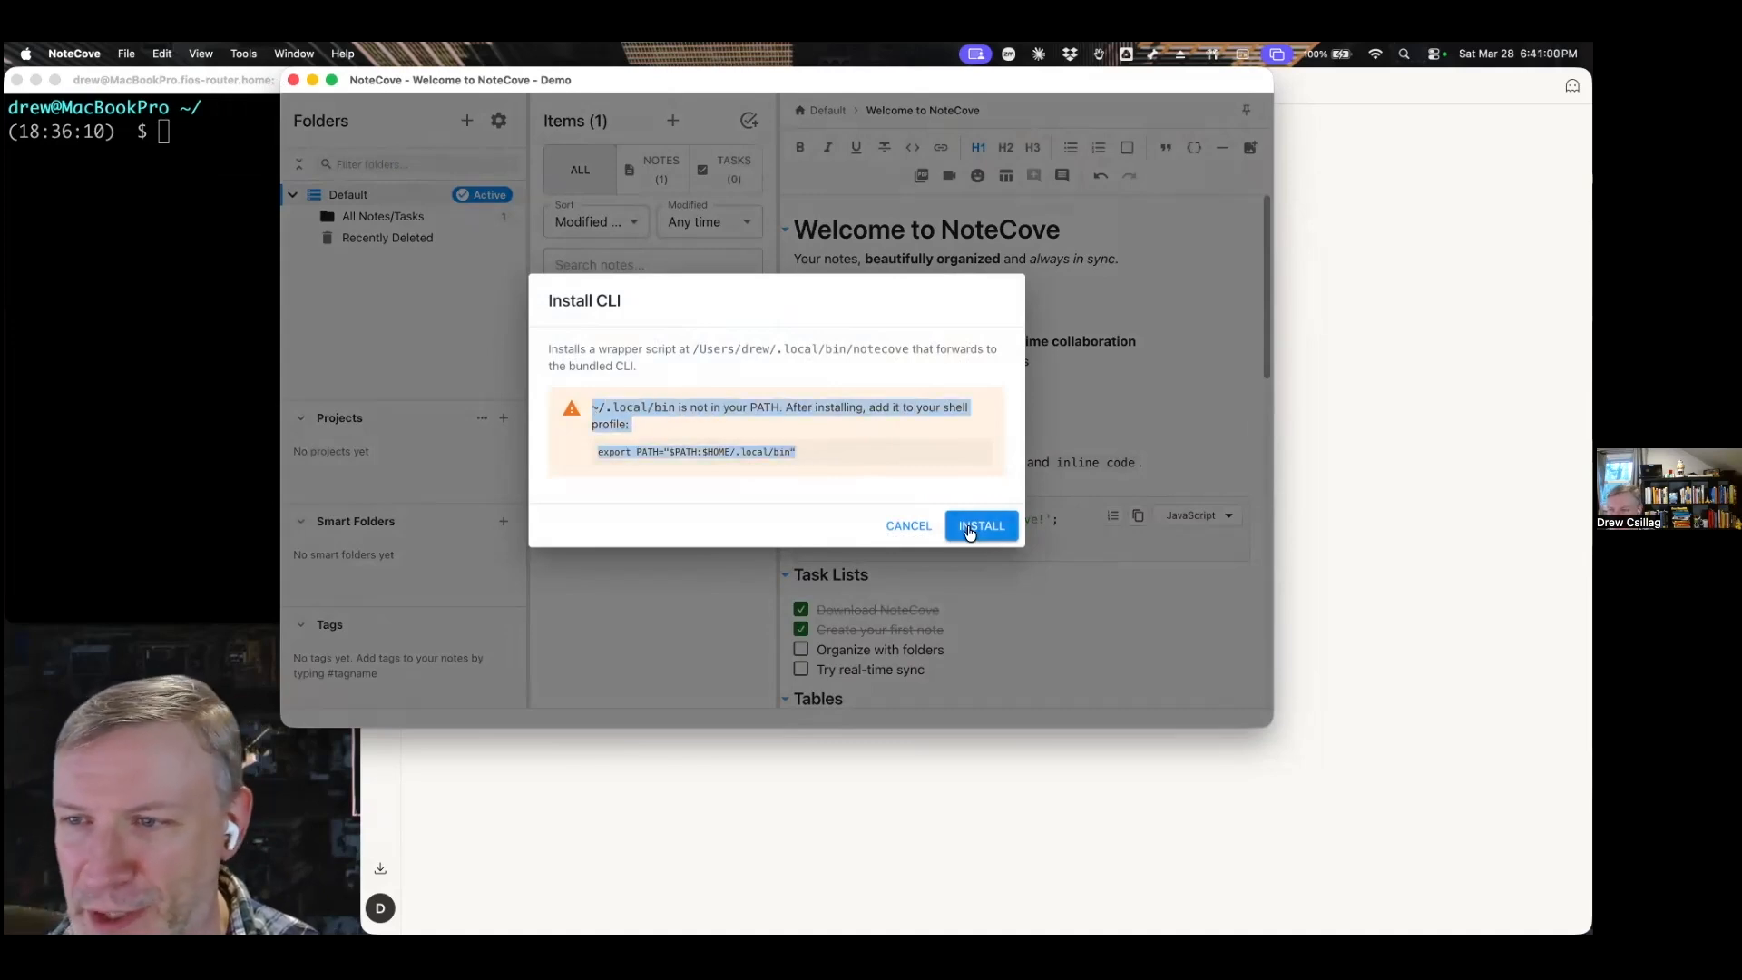
left_click(977, 539)
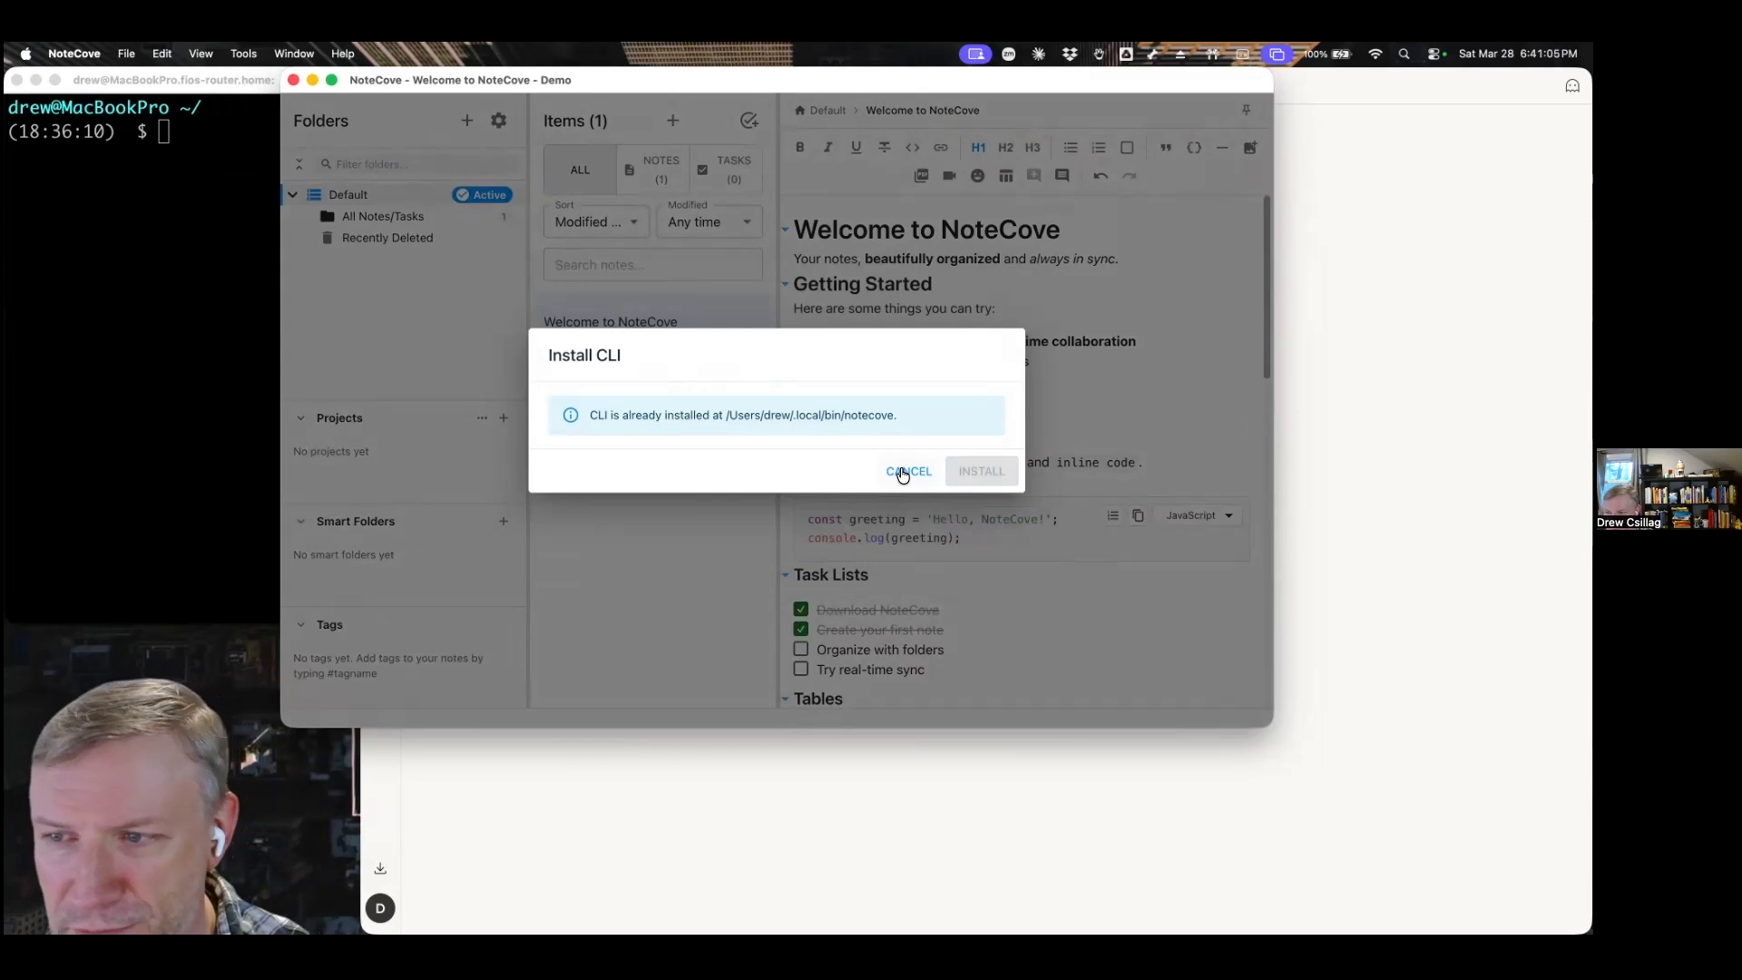
left_click(902, 473)
Switch to the iTerm2 terminal and list the available profiles with notecove profiles.
left_click(208, 395)
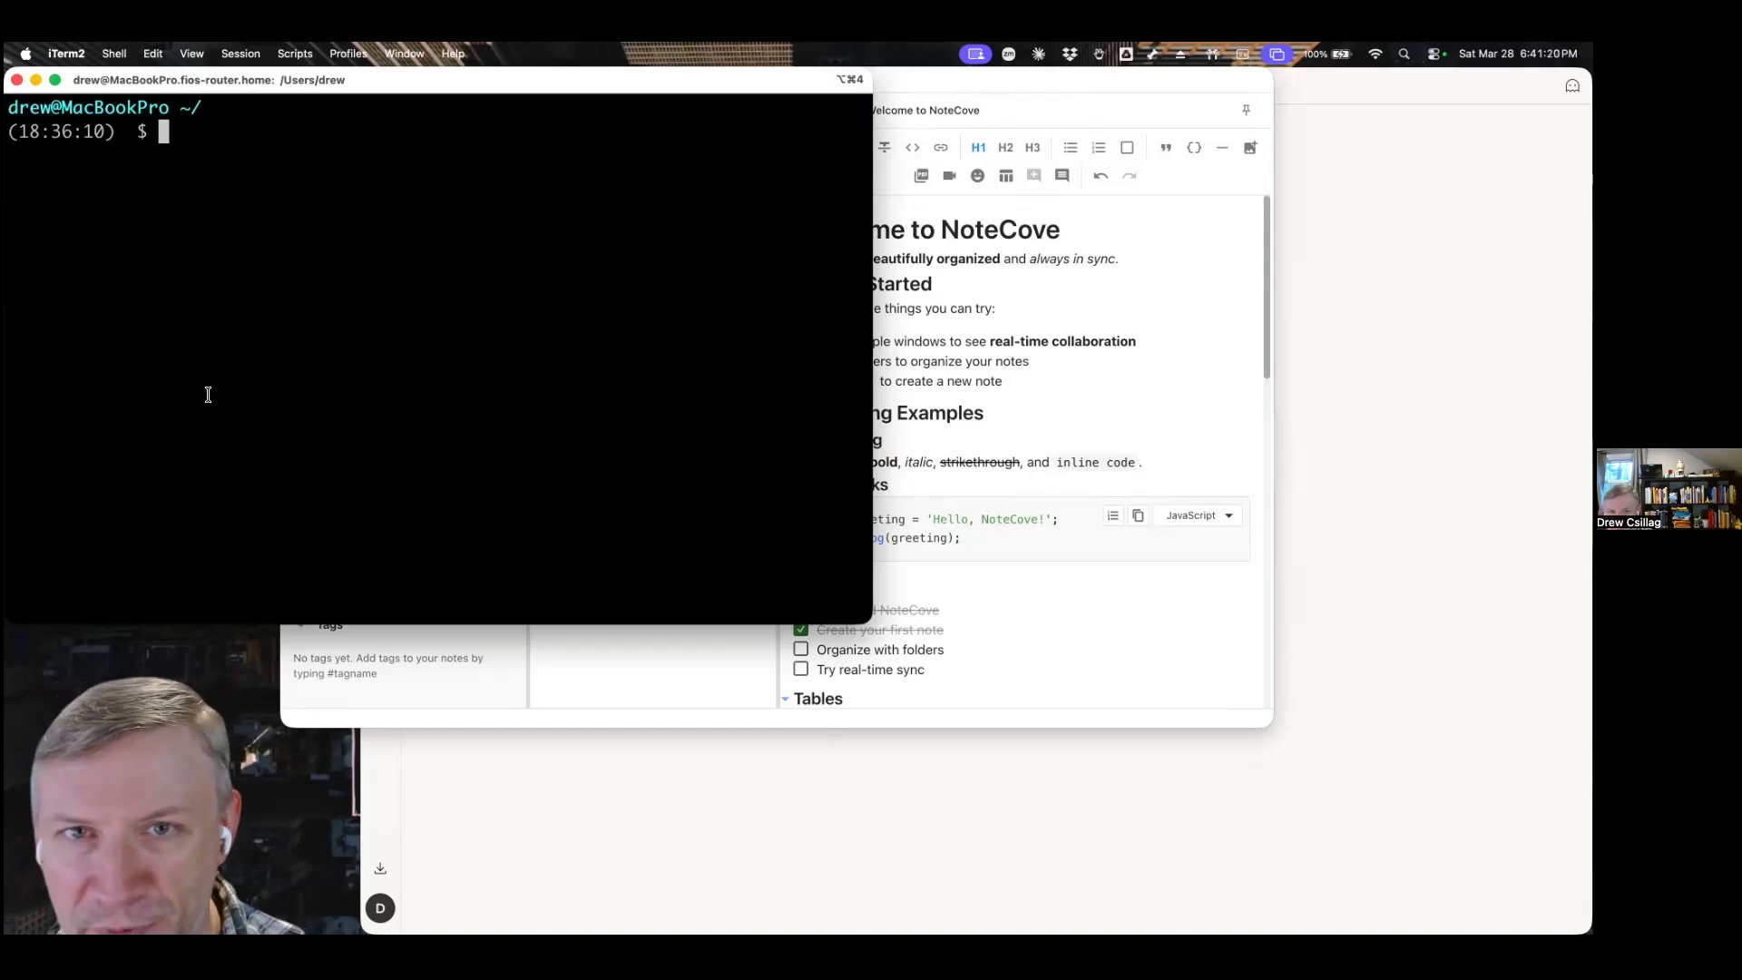
type("note")
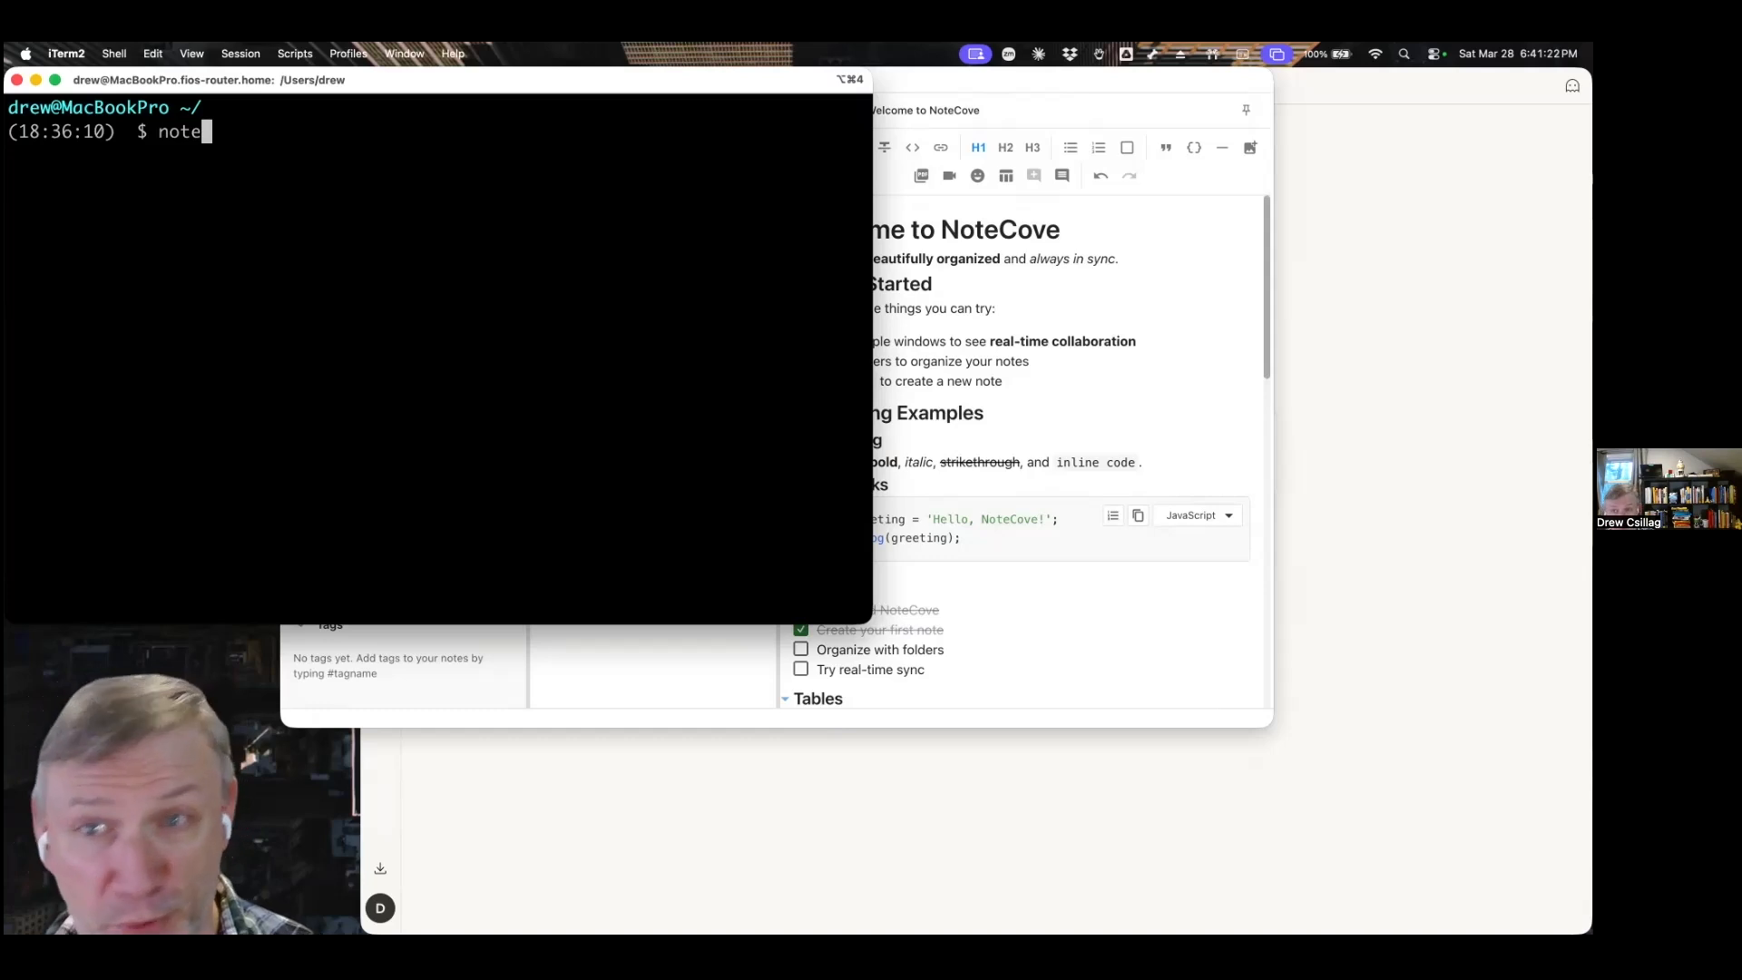
type("cove profil")
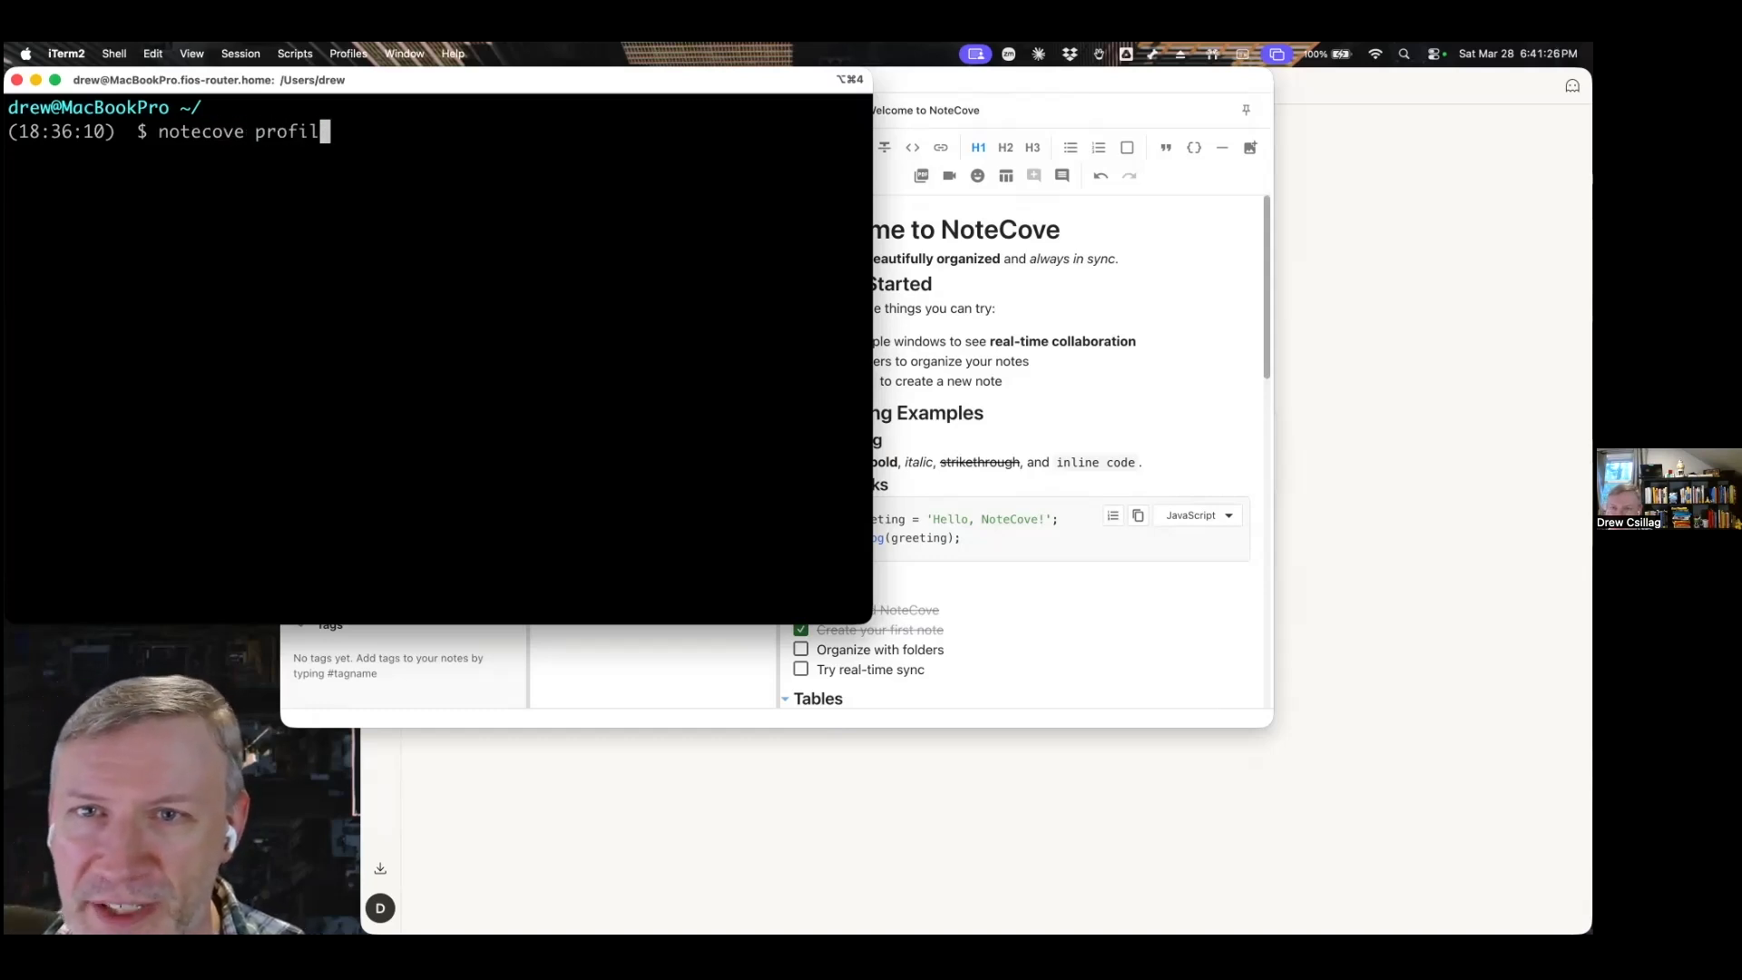
type("es")
key("Return")
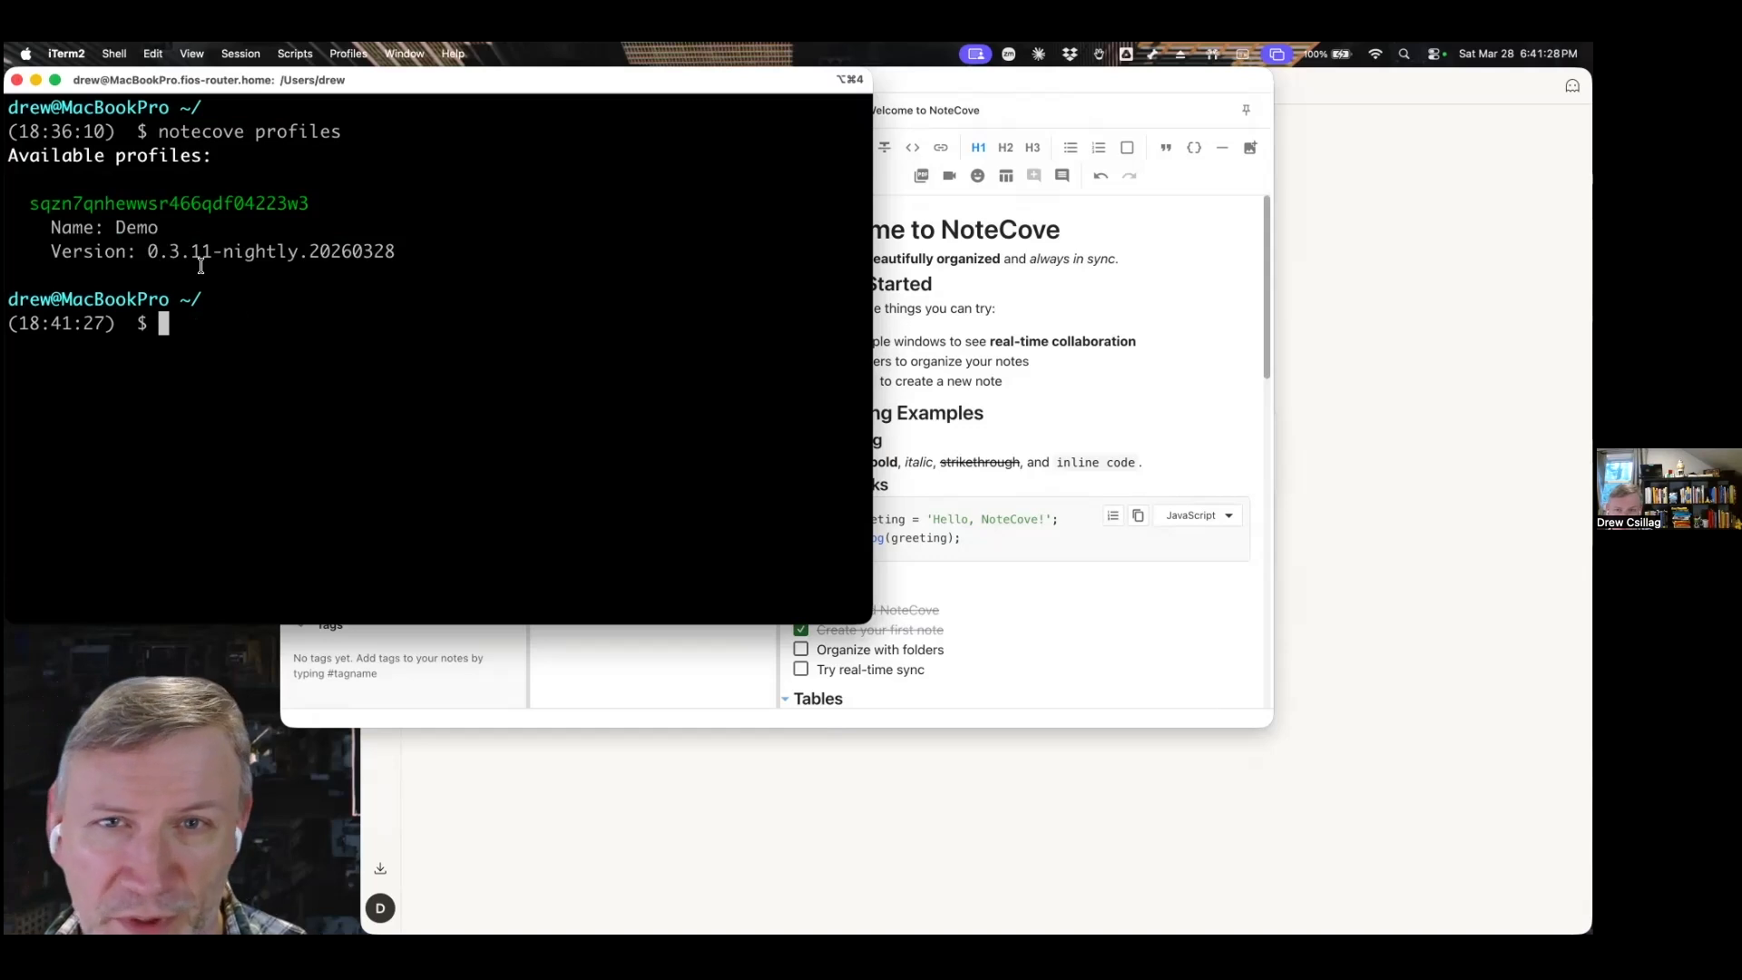
Switch to NoteCove, check the profile ID in its About window, and close that window.
key("super+Tab")
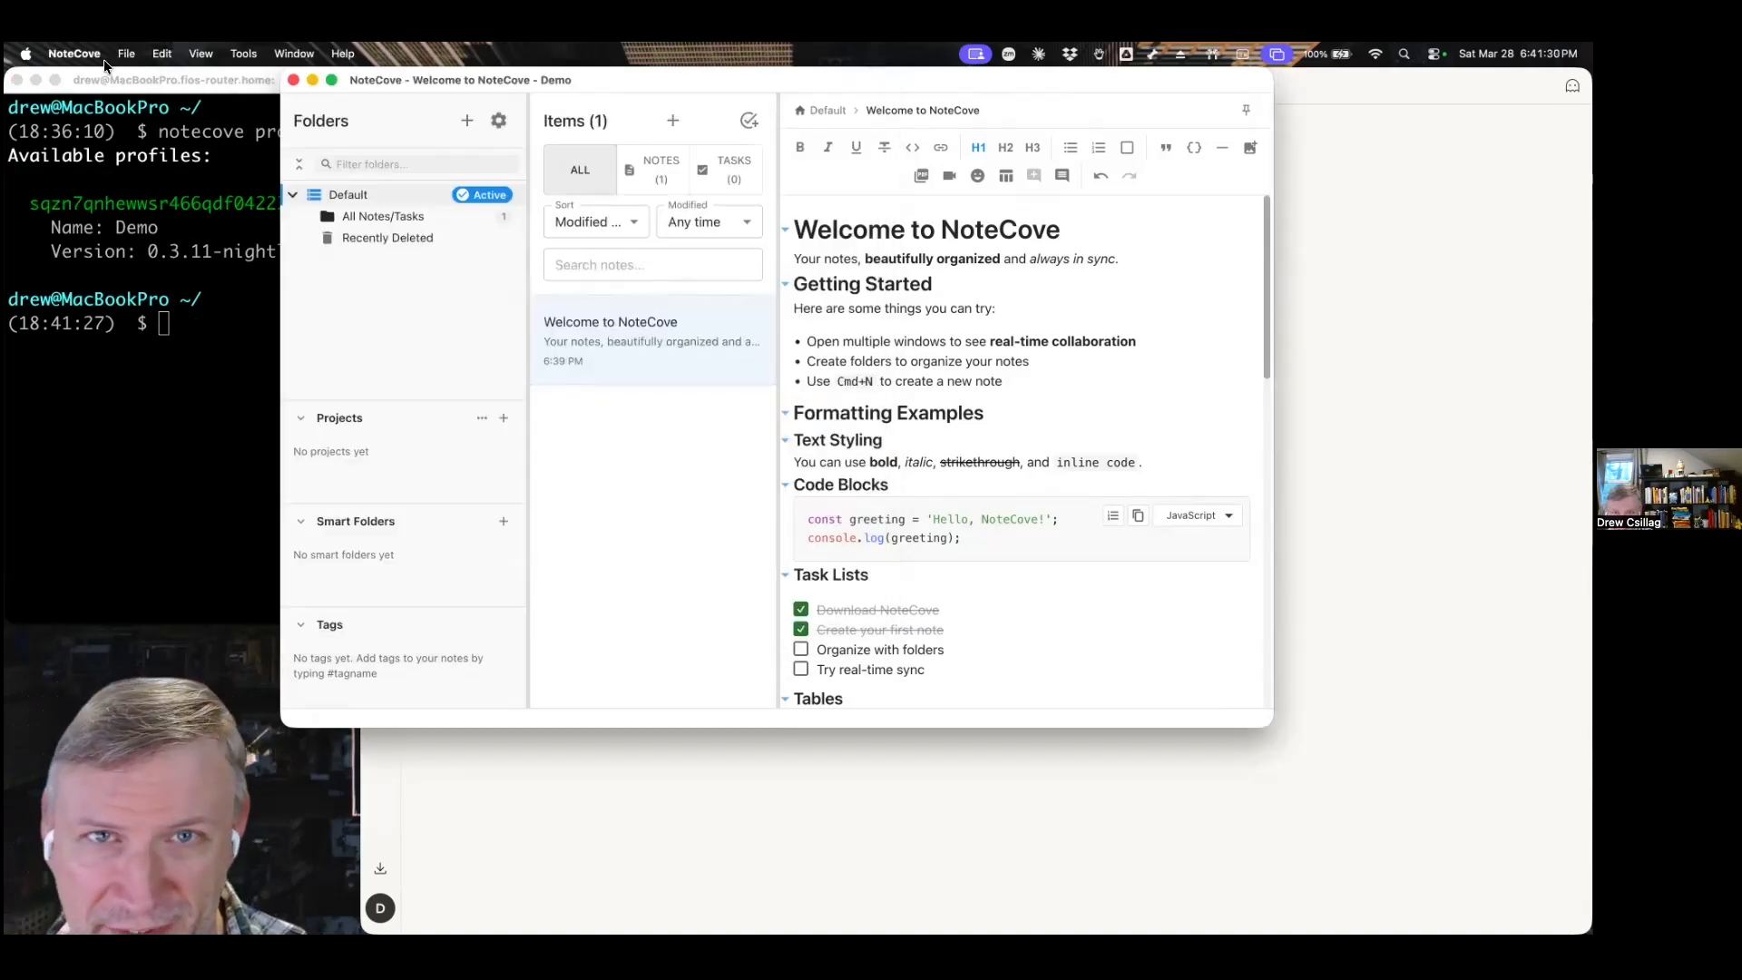
left_click(78, 56)
left_click(77, 82)
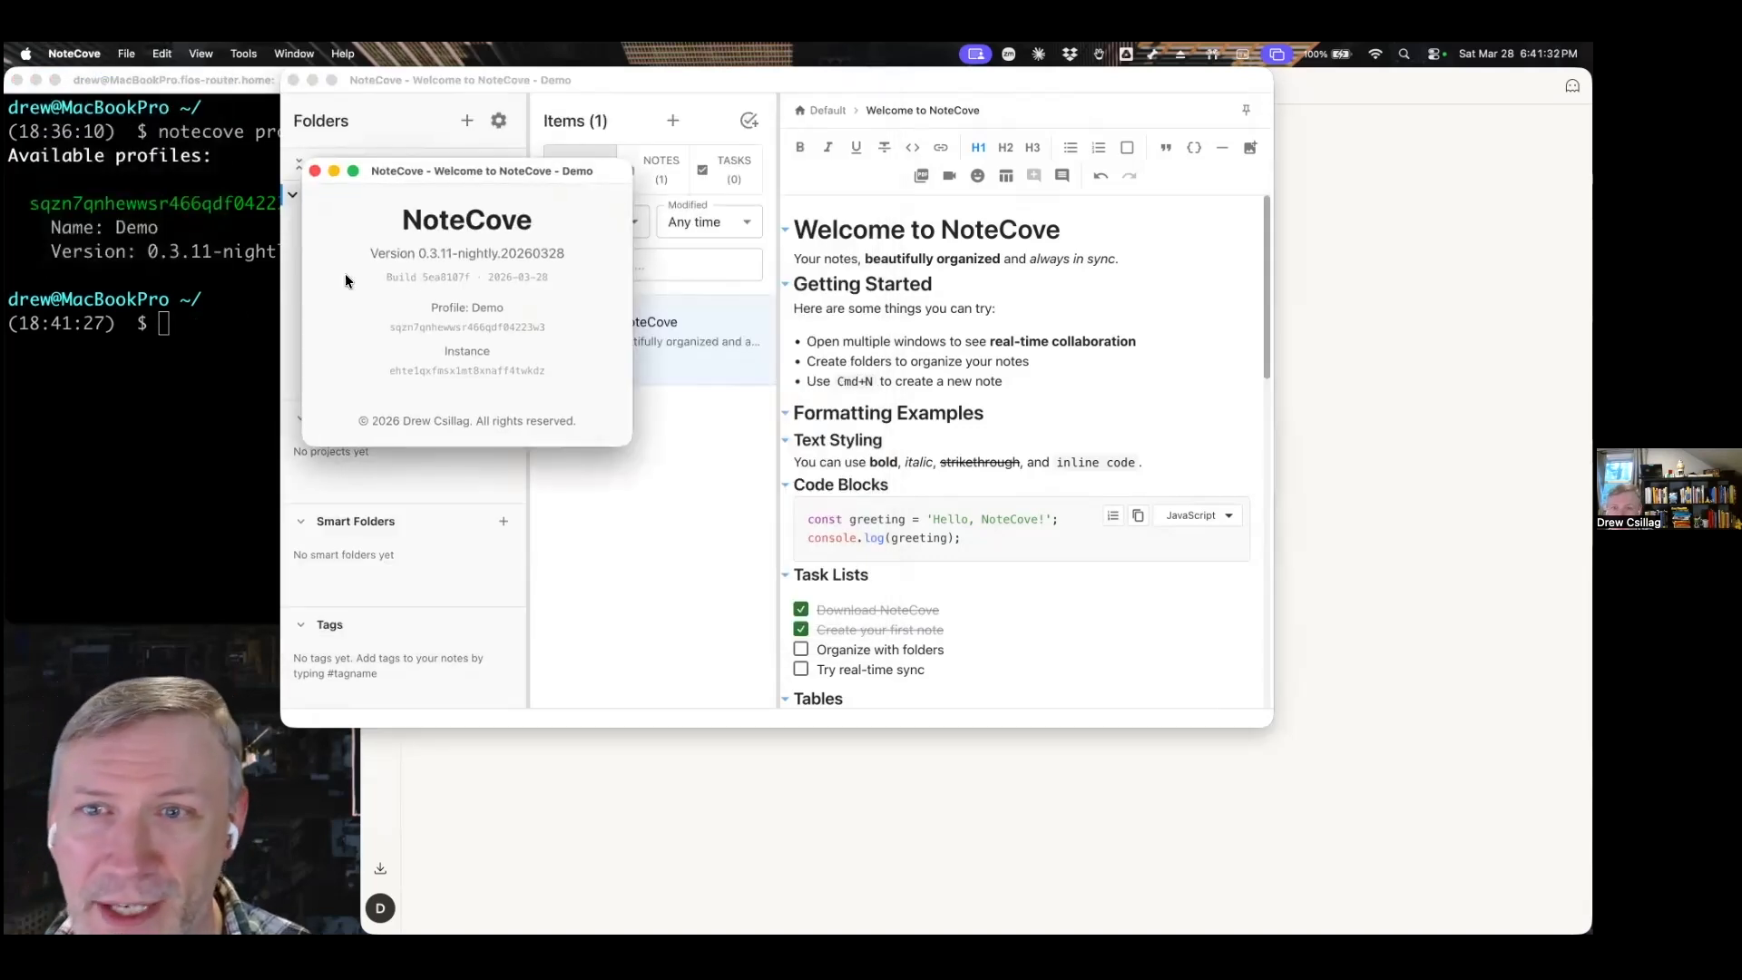
double_click(449, 326)
key("super+c")
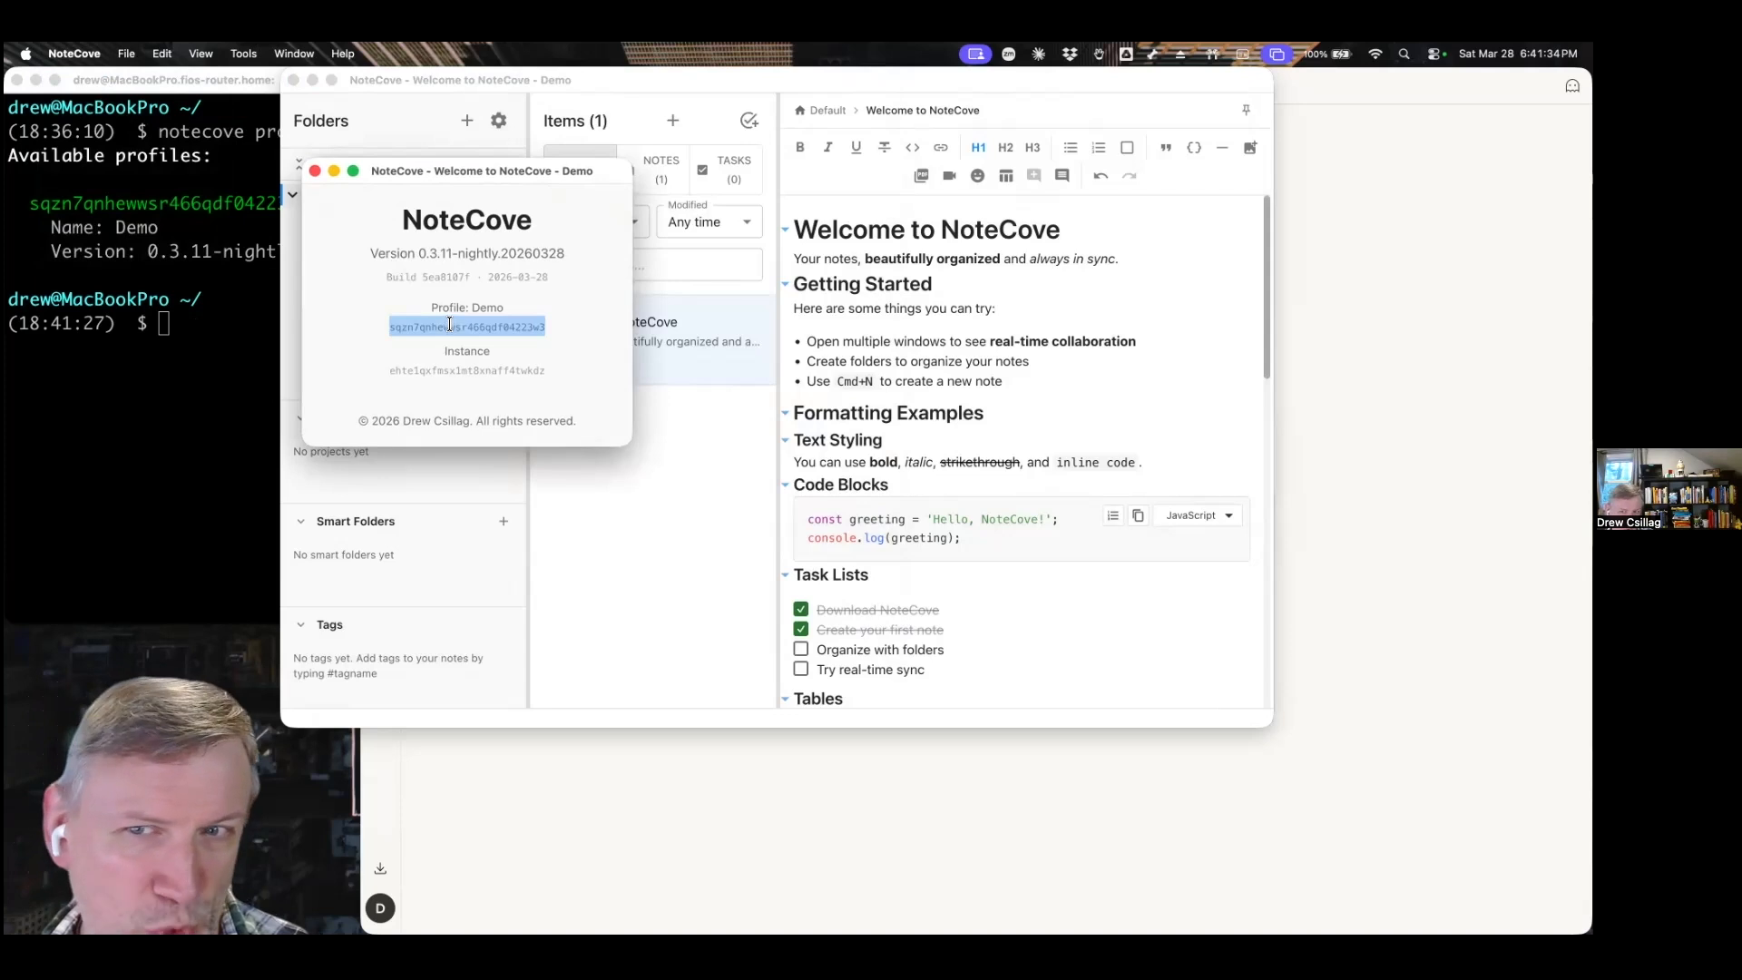
left_click(314, 171)
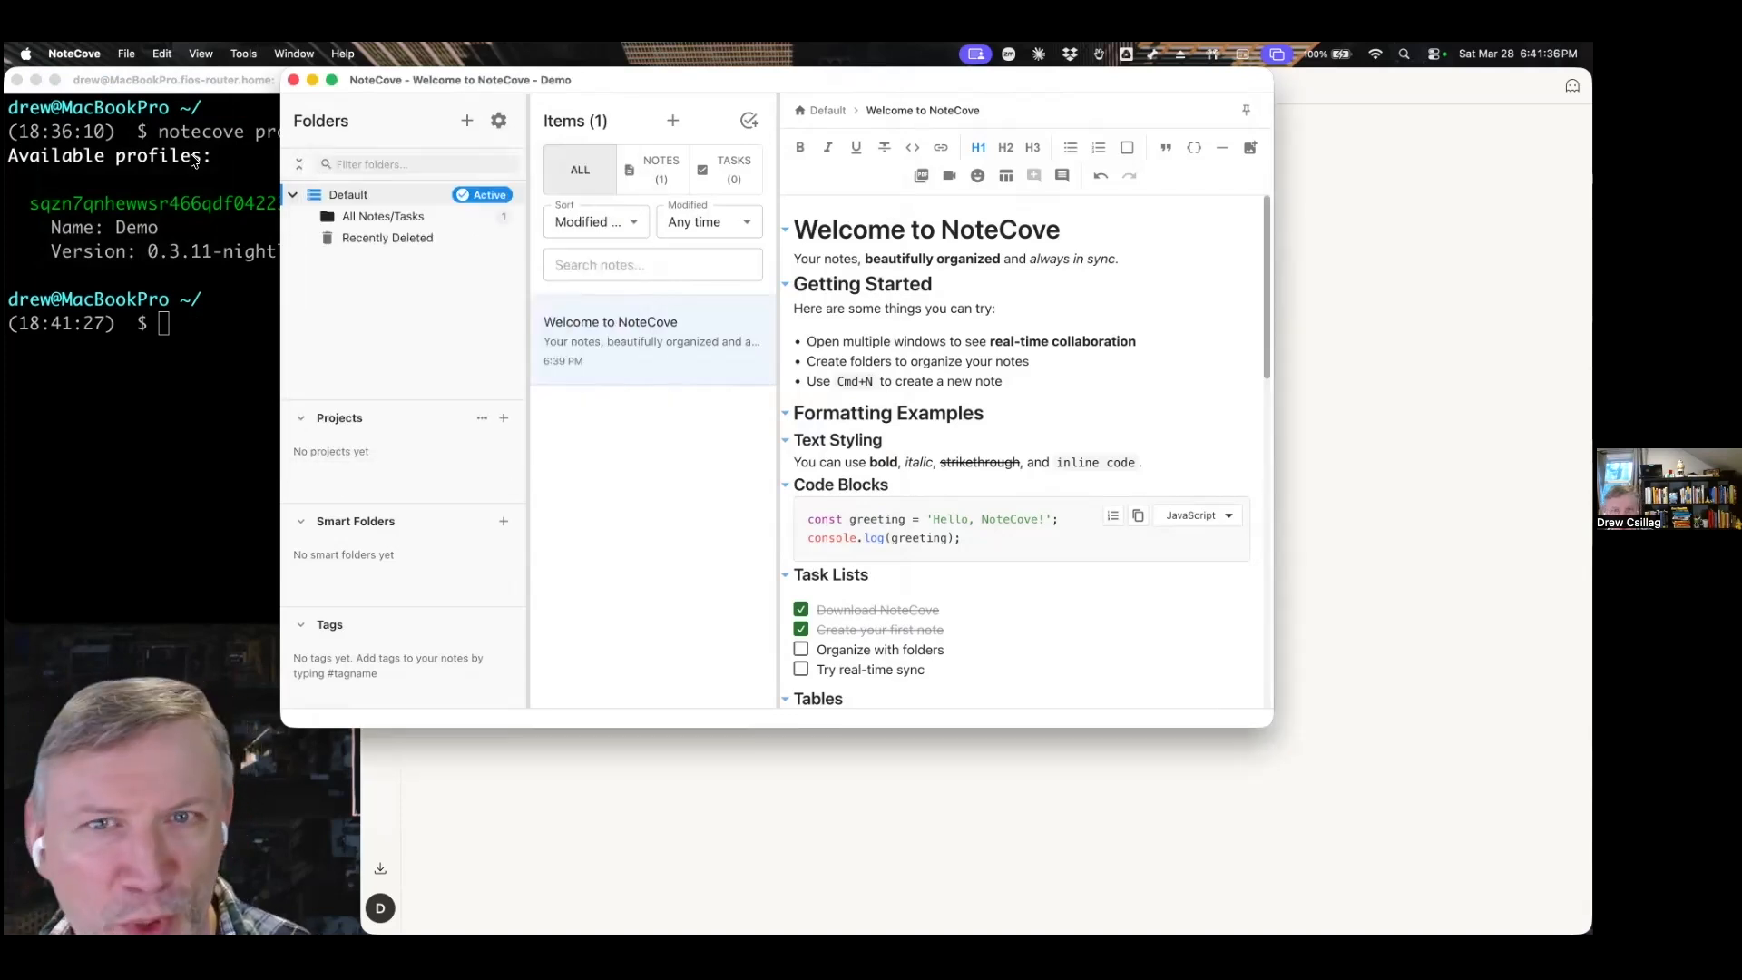
Back in iTerm2, begin a notecove init --profile command with the Demo profile's ID from the listing.
left_click(190, 156)
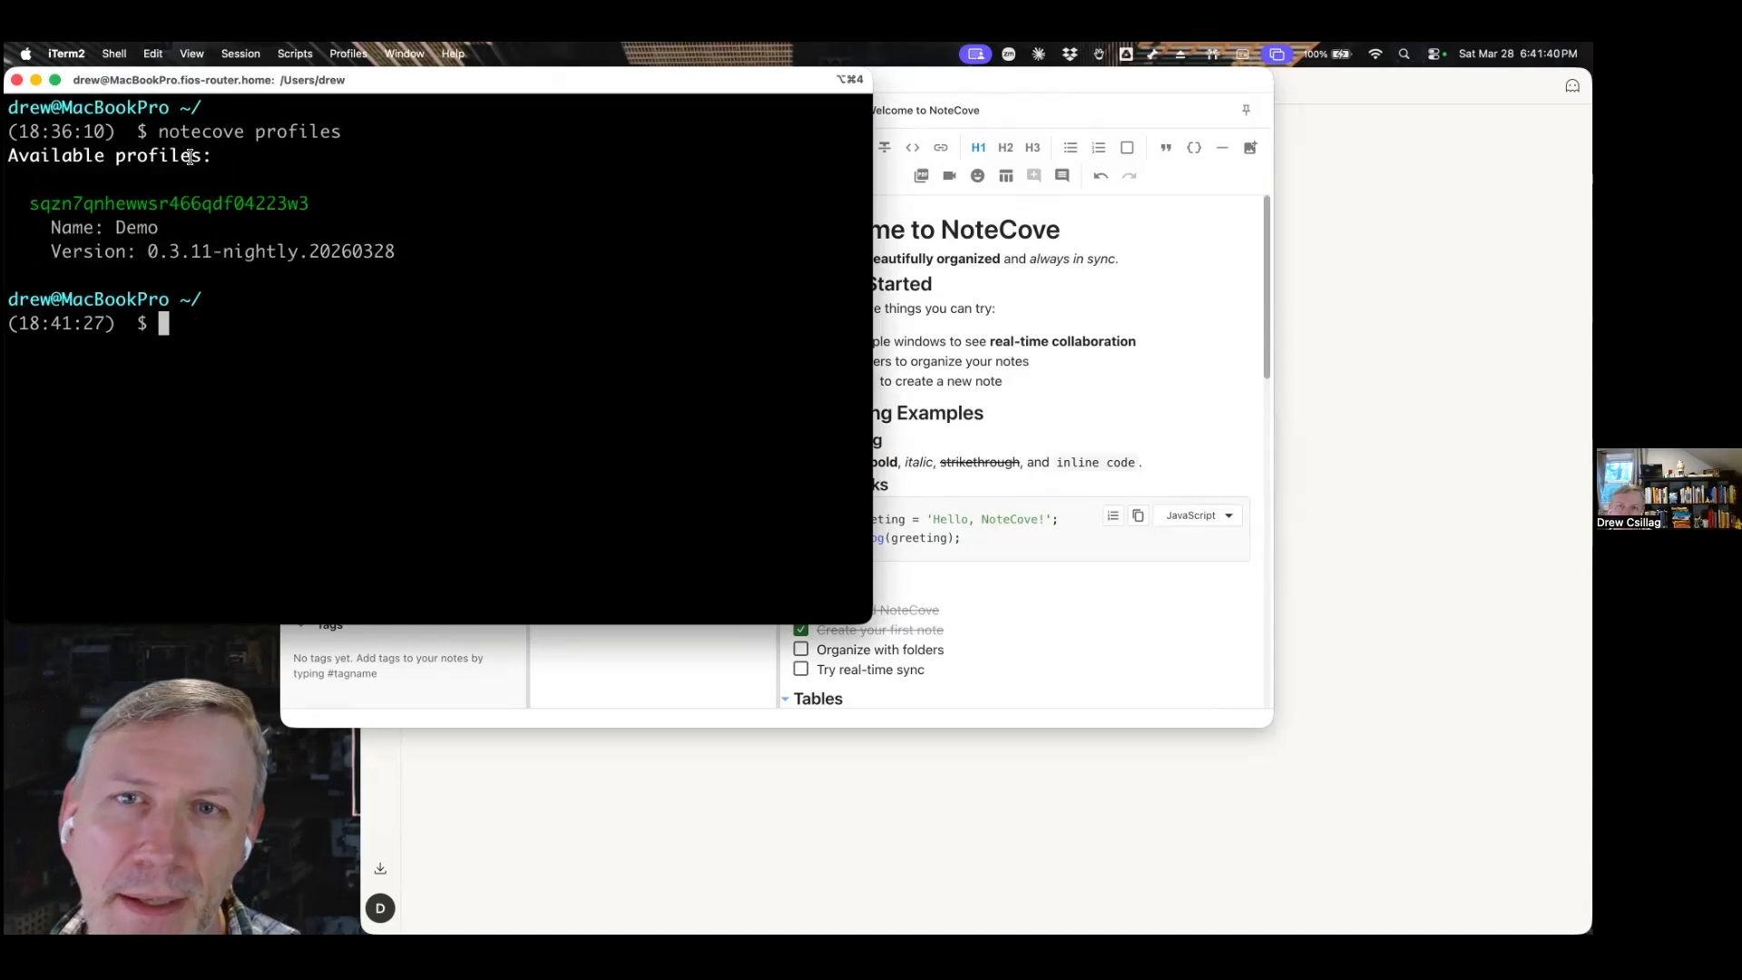
key("Up")
key("BackSpace")
key("BackSpace")
key("BackSpace")
key("BackSpace")
key("BackSpace")
key("BackSpace")
key("BackSpace")
key("BackSpace")
type("i")
type("it ")
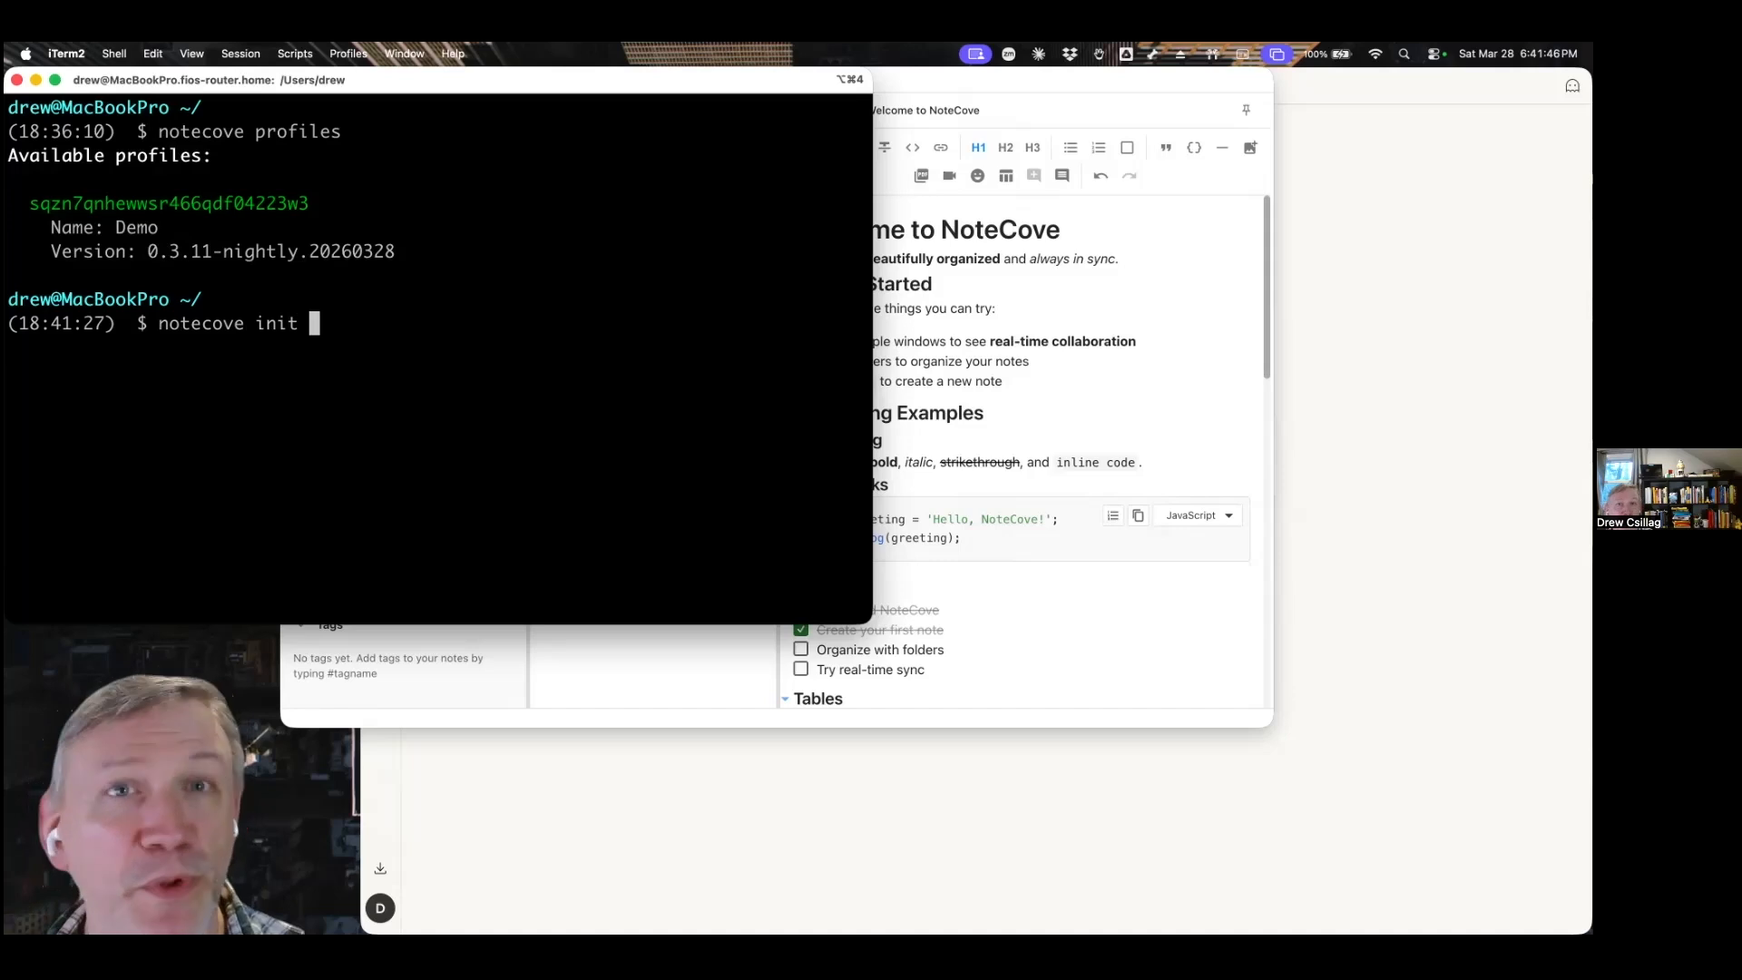
type("--profile")
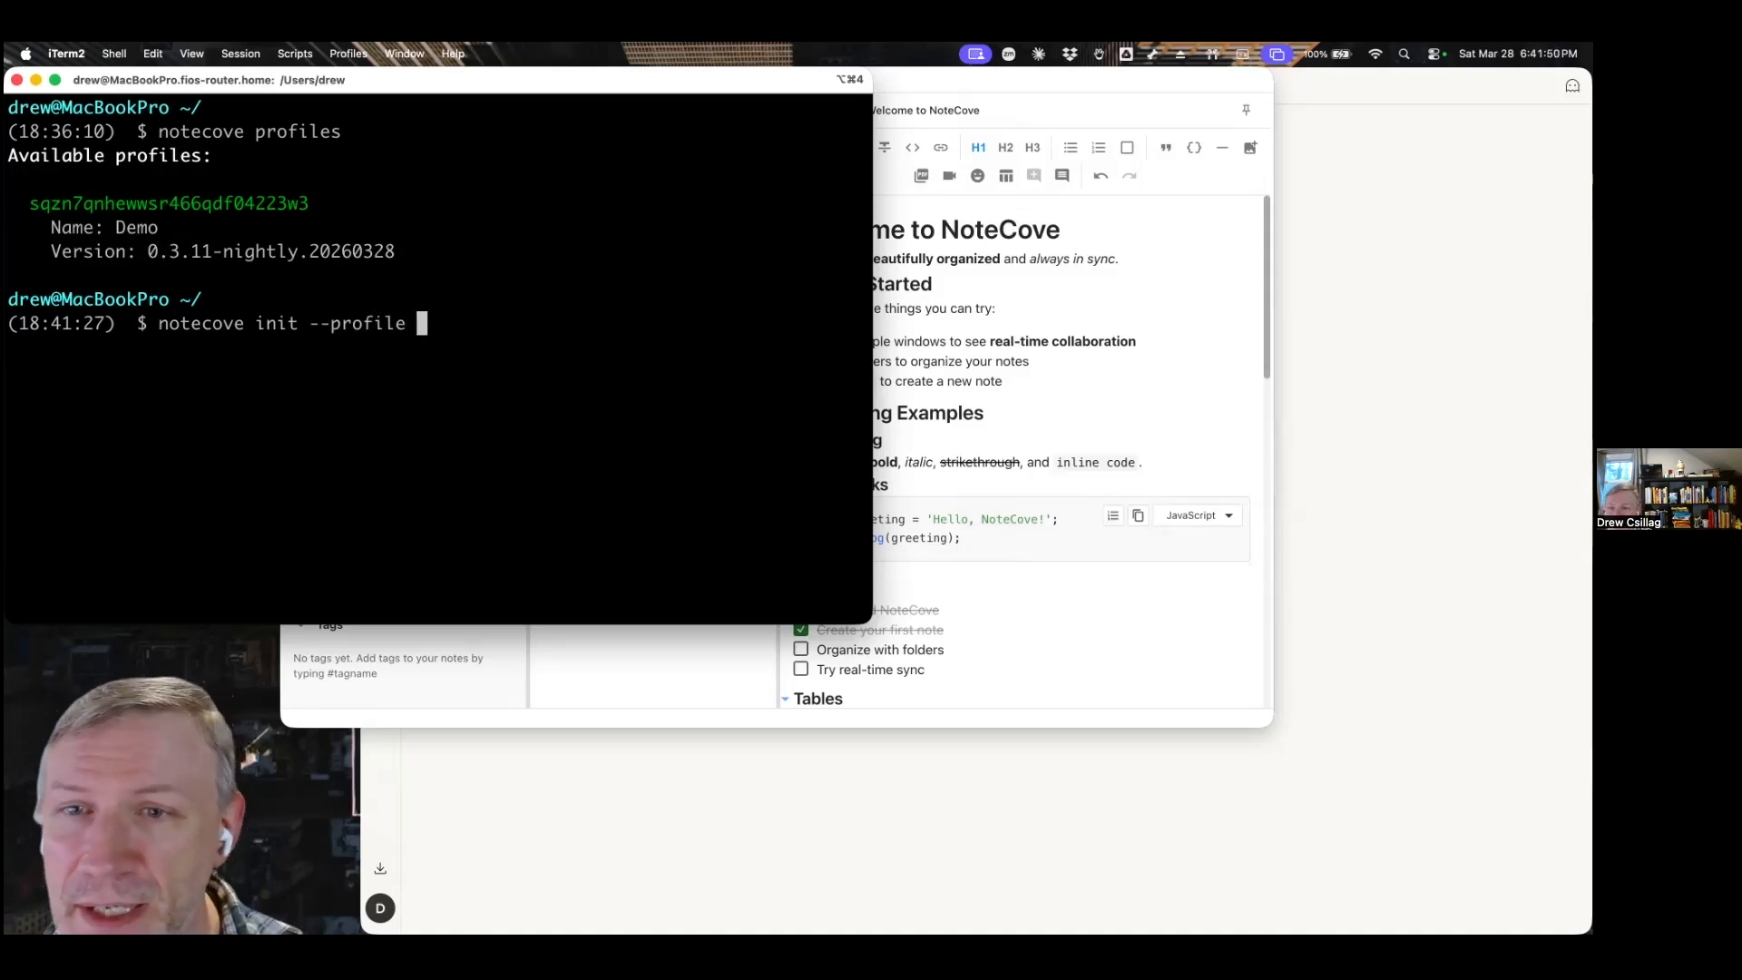
double_click(194, 204)
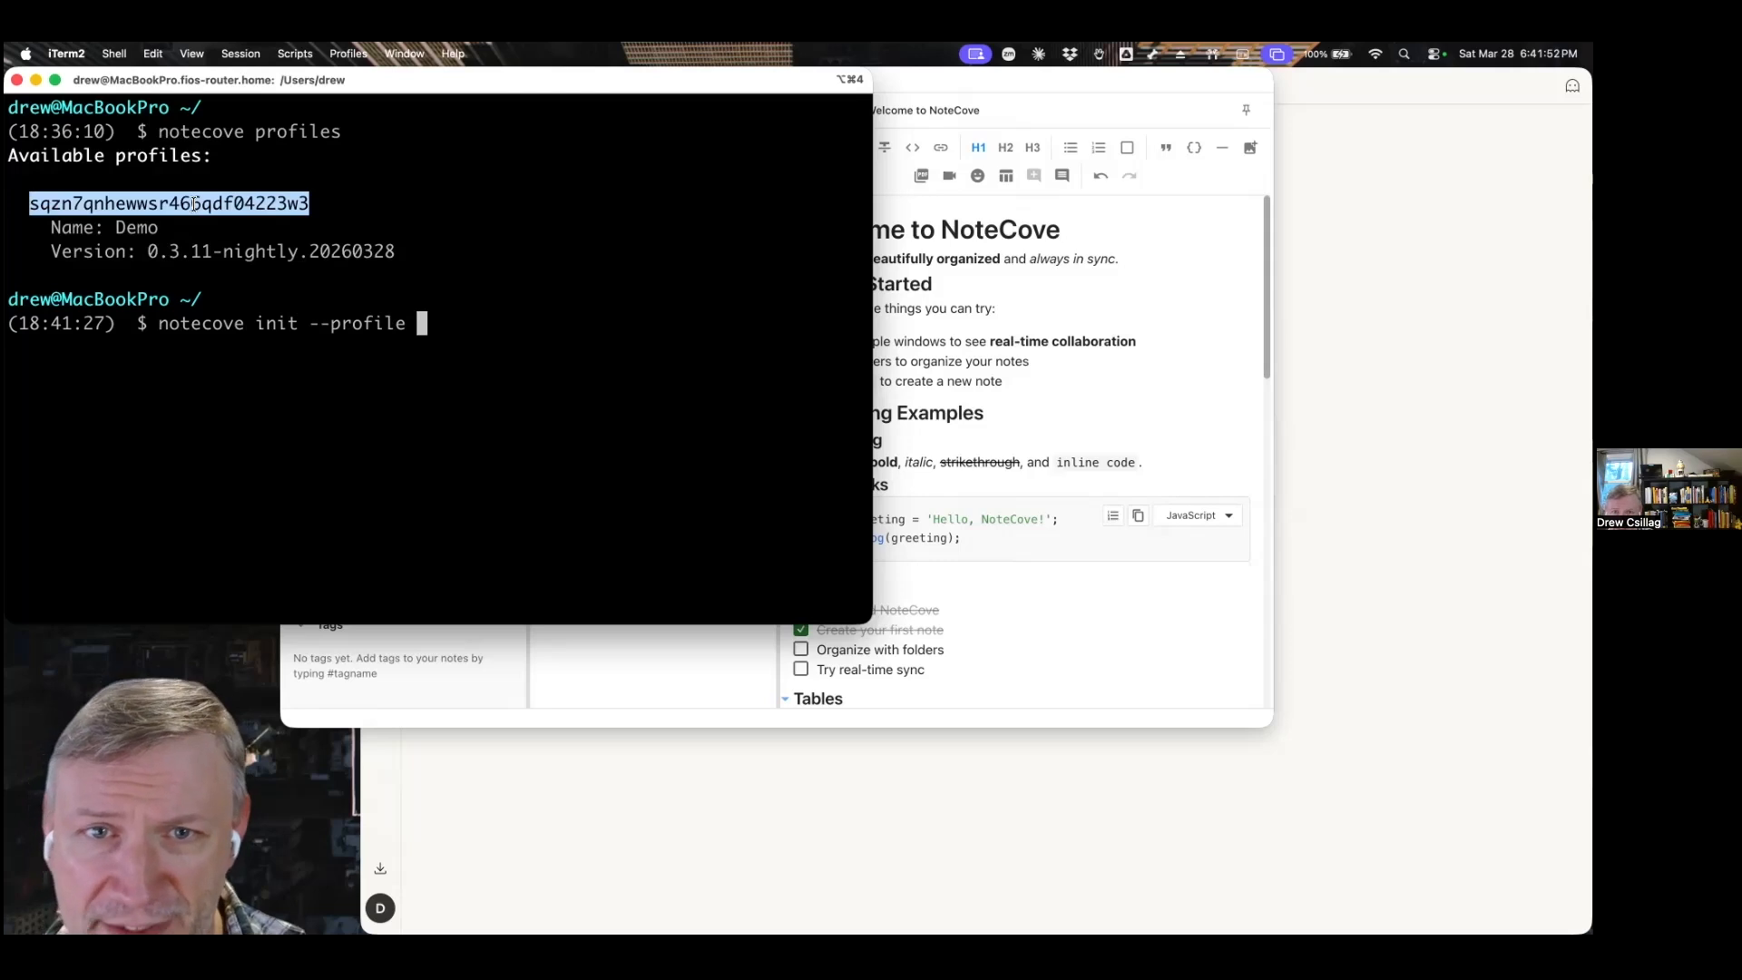
key("super+v")
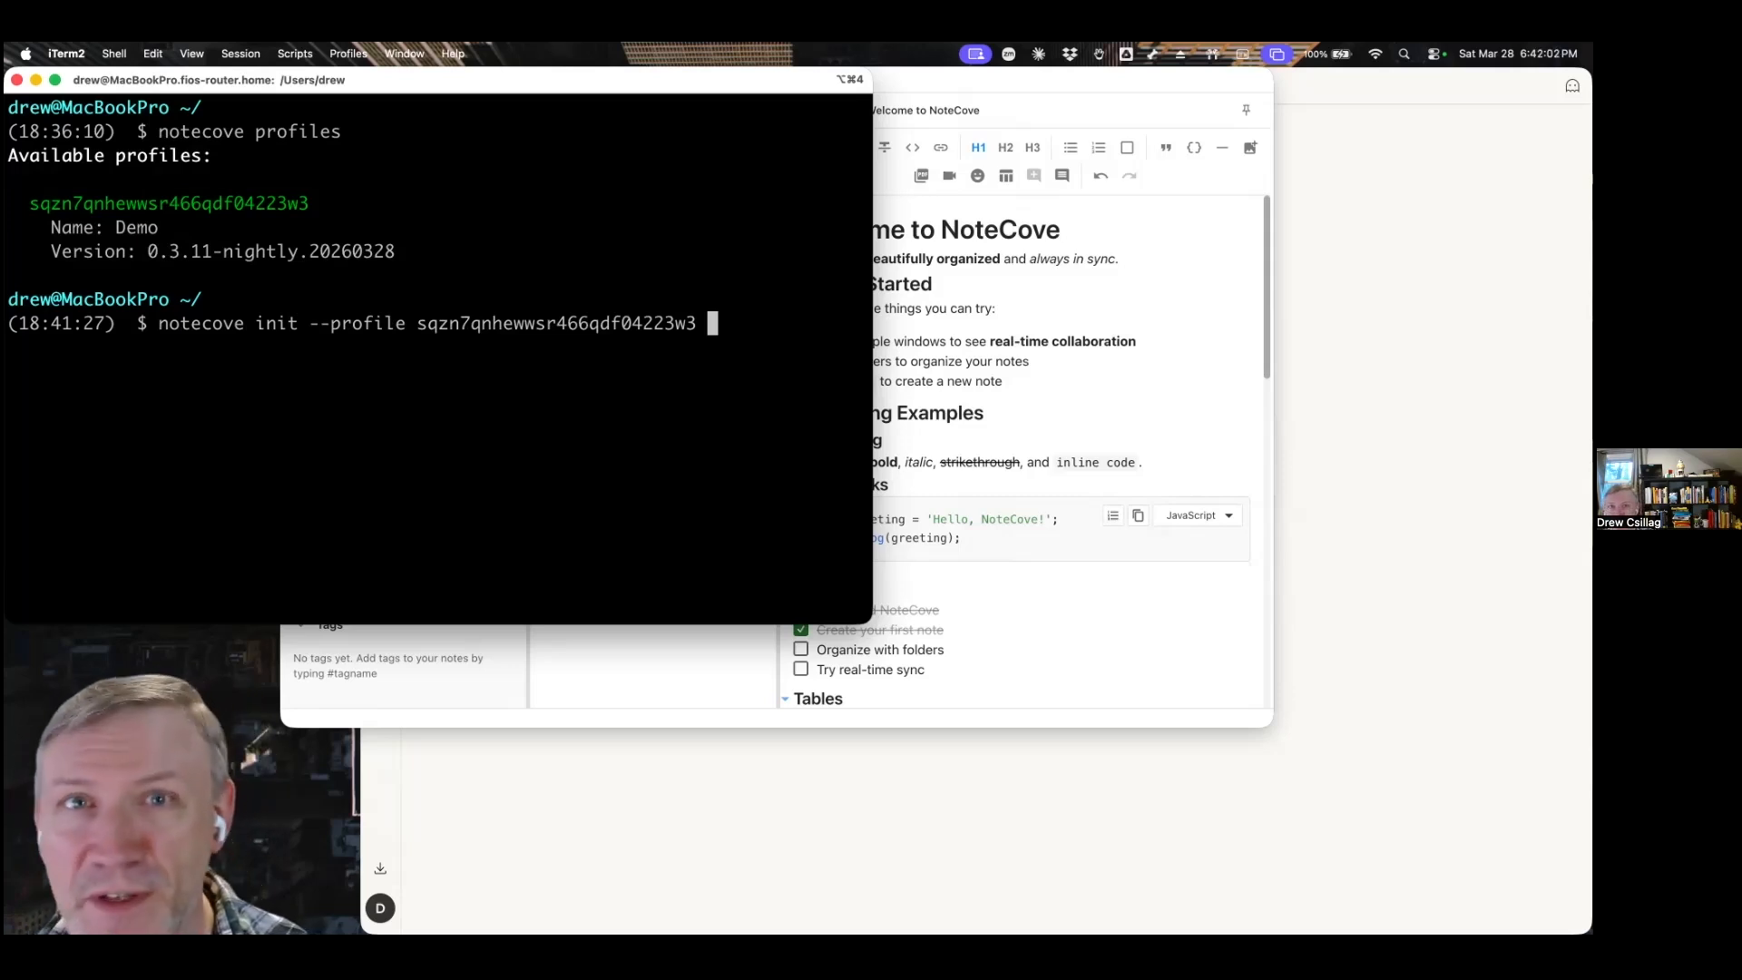
Add the options --all-tasks --all-notes --global to the init command and run it.
type("--all-tna")
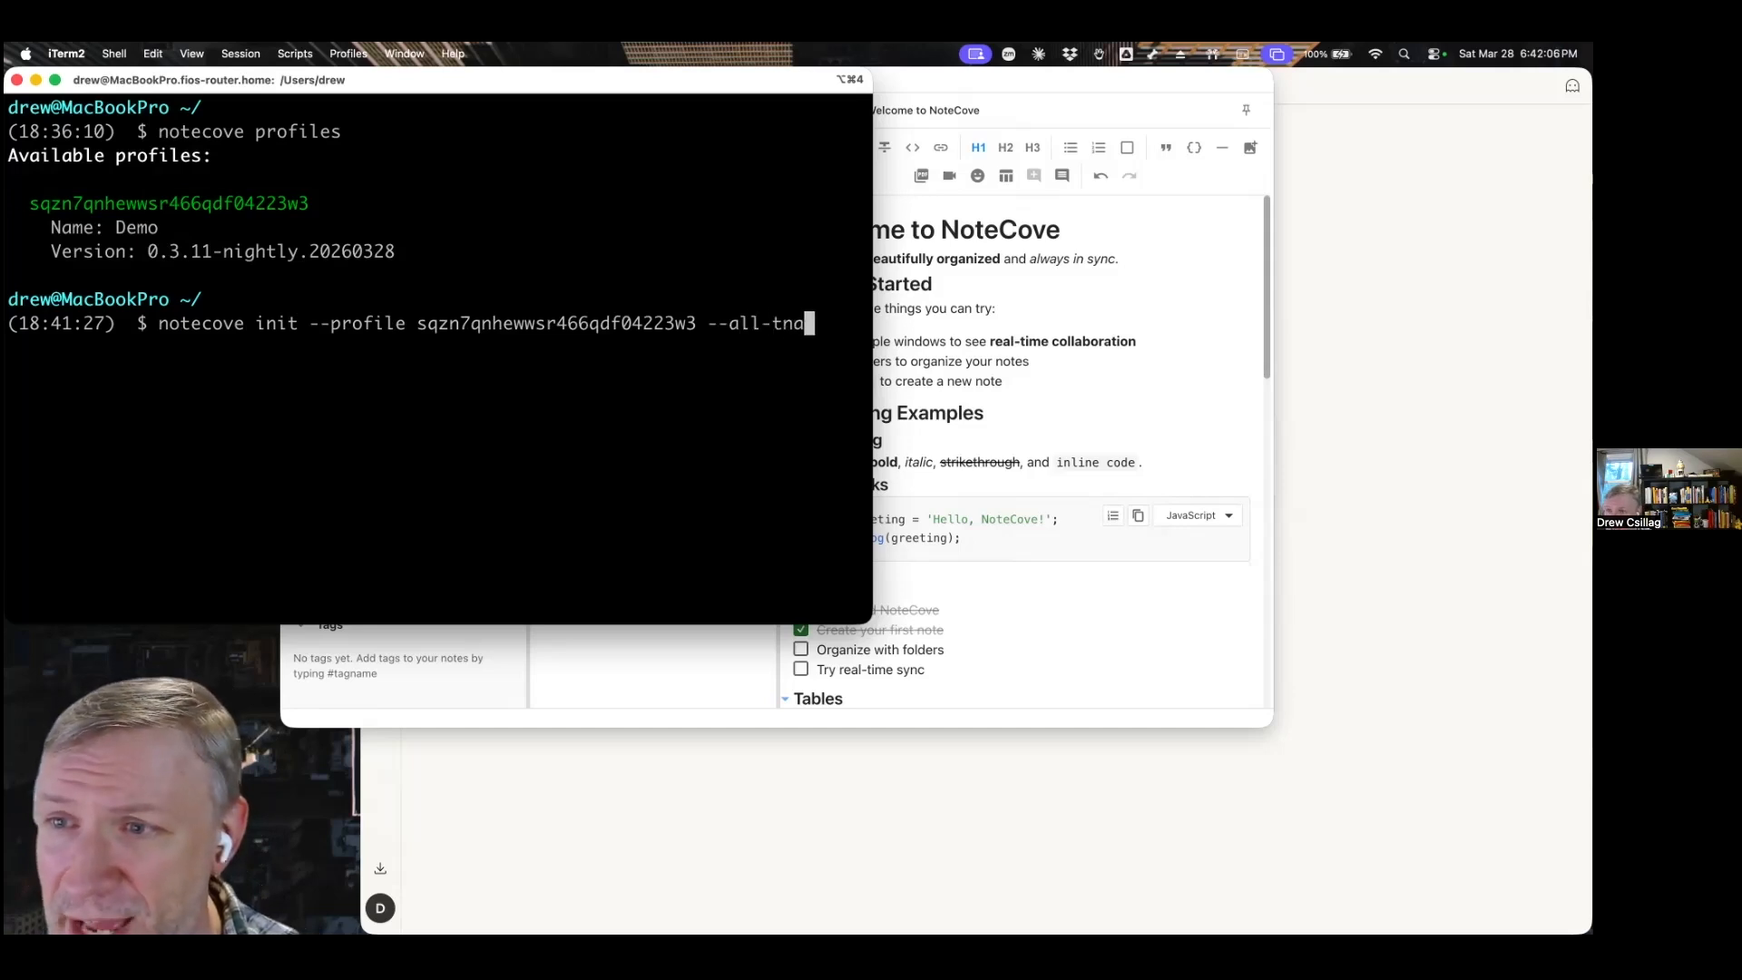
key("BackSpace")
key("BackSpace")
type("asks --all-notes --go")
key("BackSpace")
type("lob")
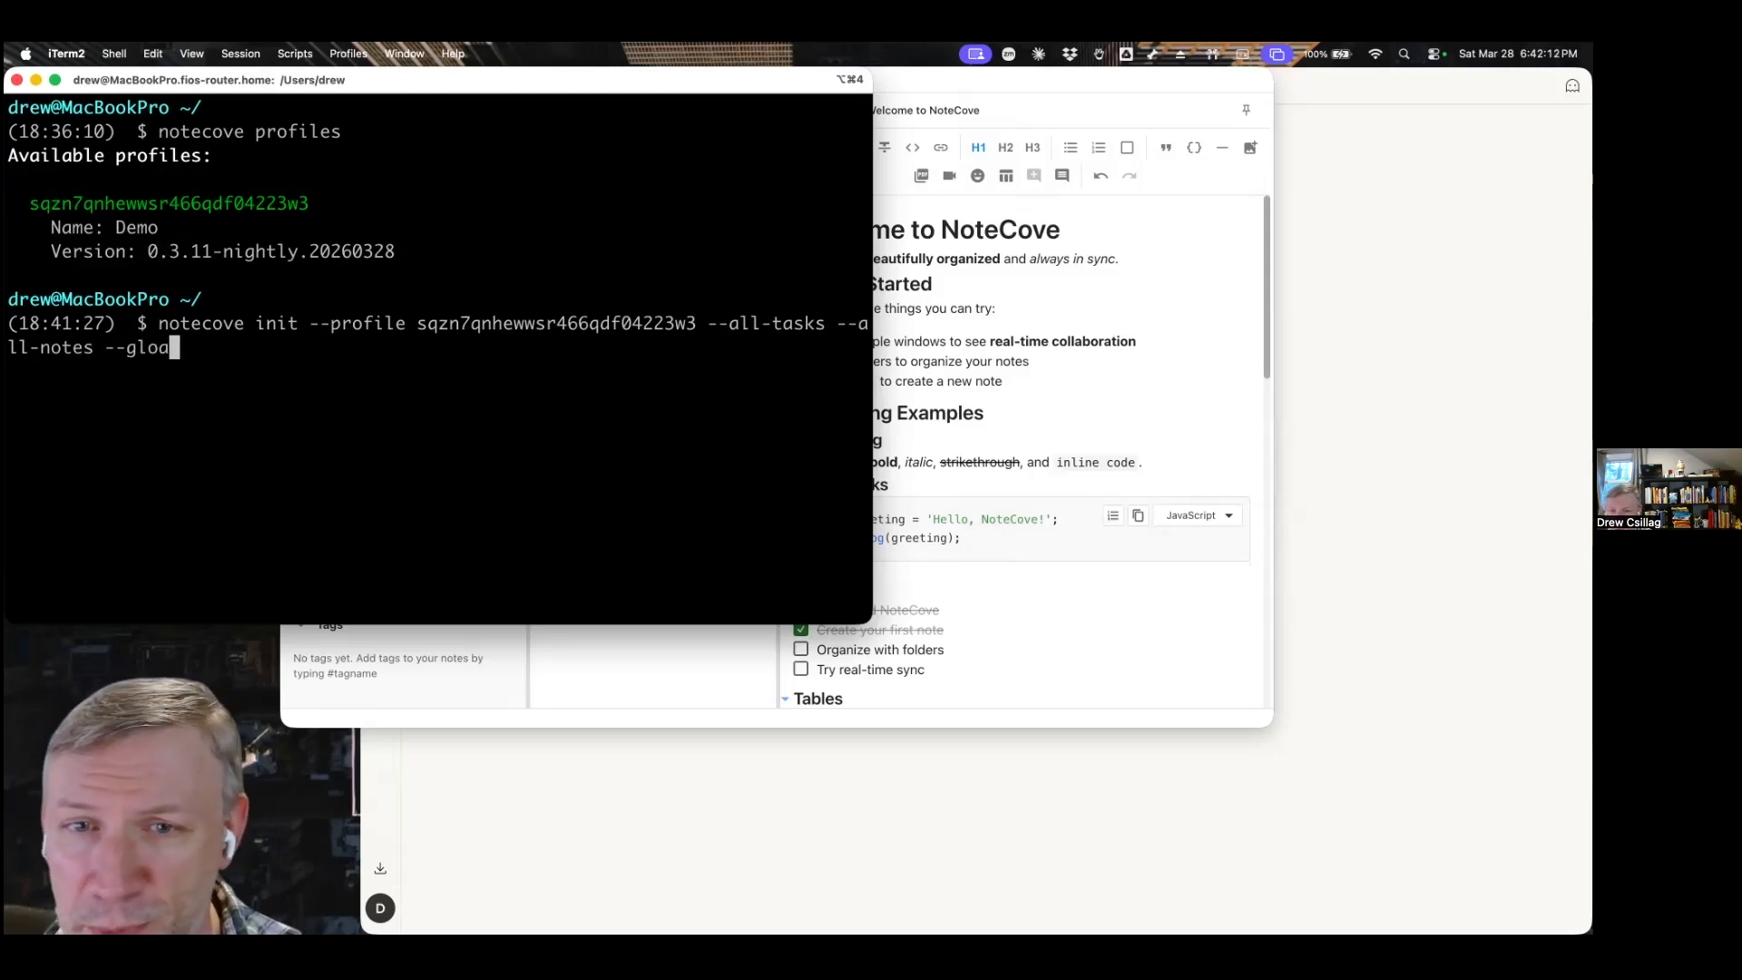
type("al")
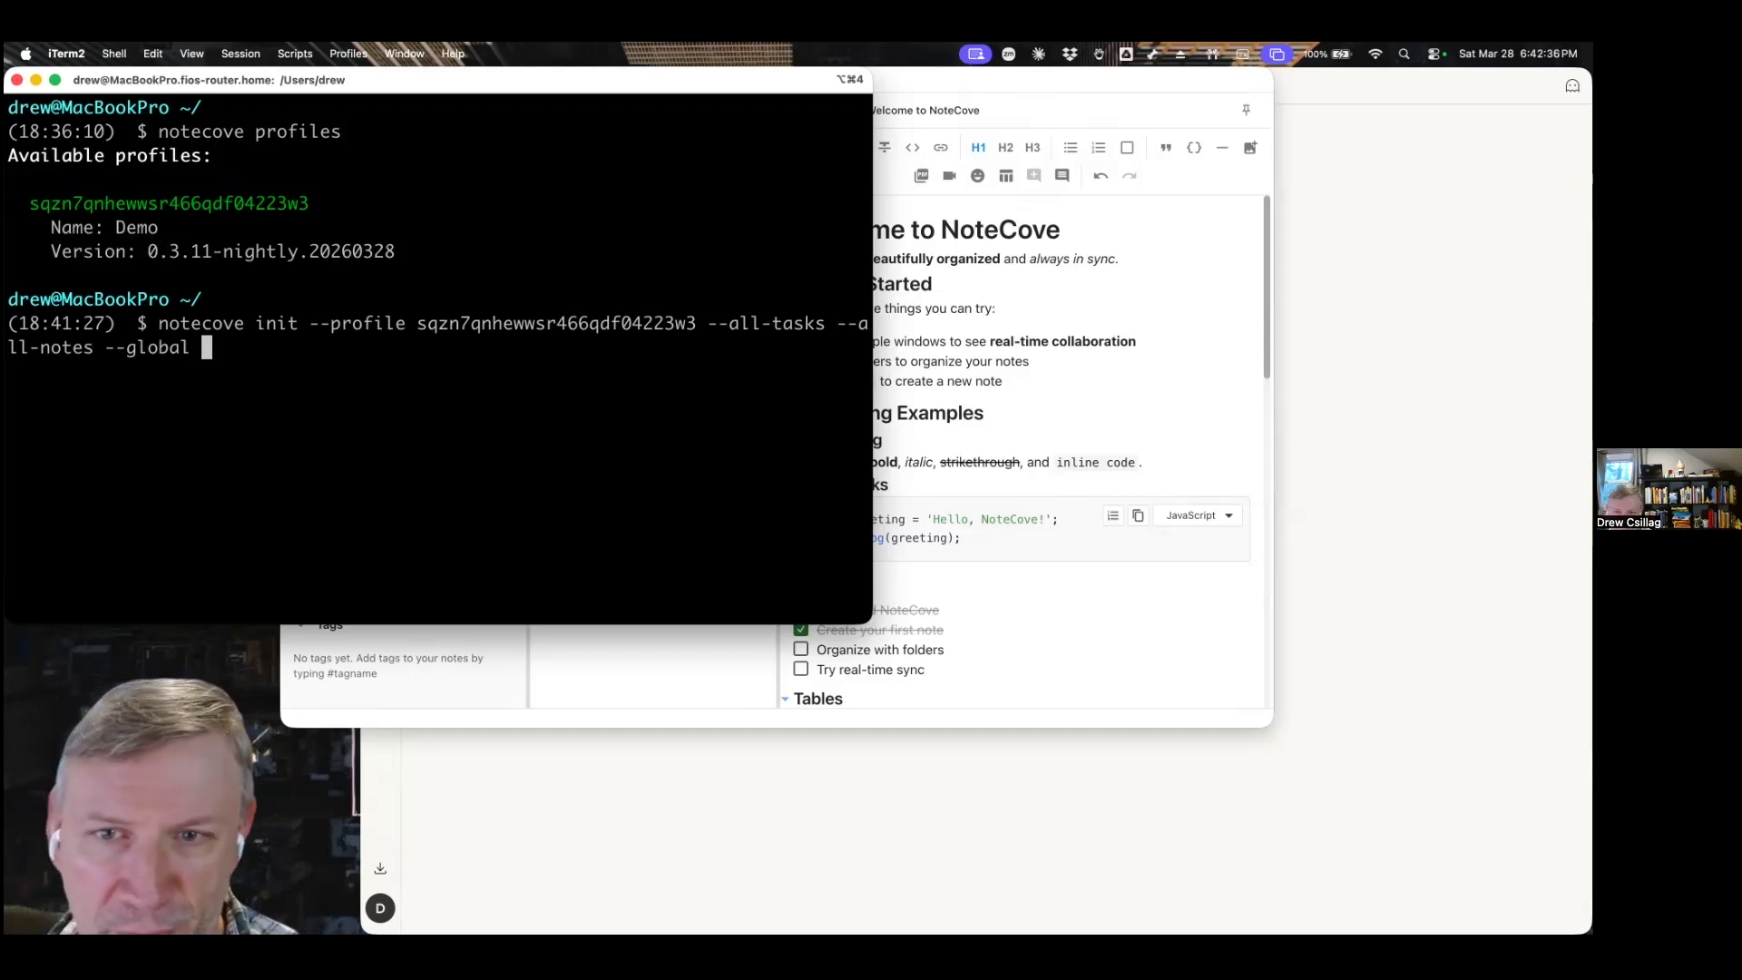
key("Return")
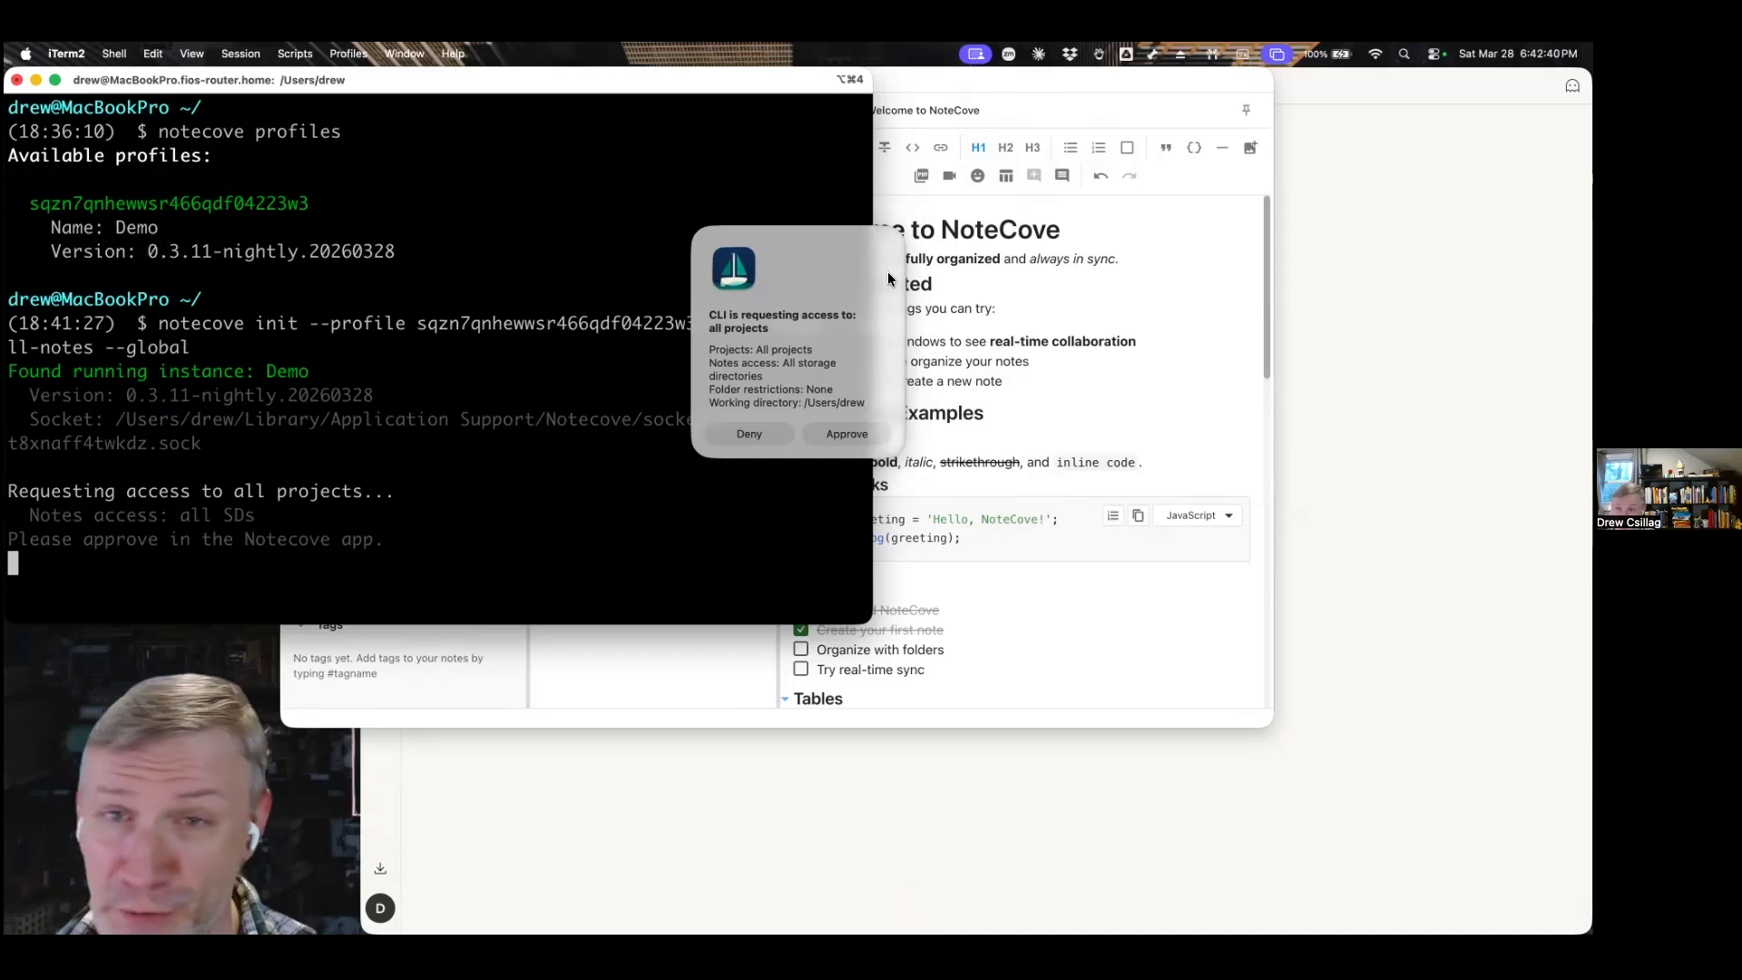
Approve the CLI's access request and insert "Wee " before the title of the Welcome to NoteCove note.
left_click(846, 434)
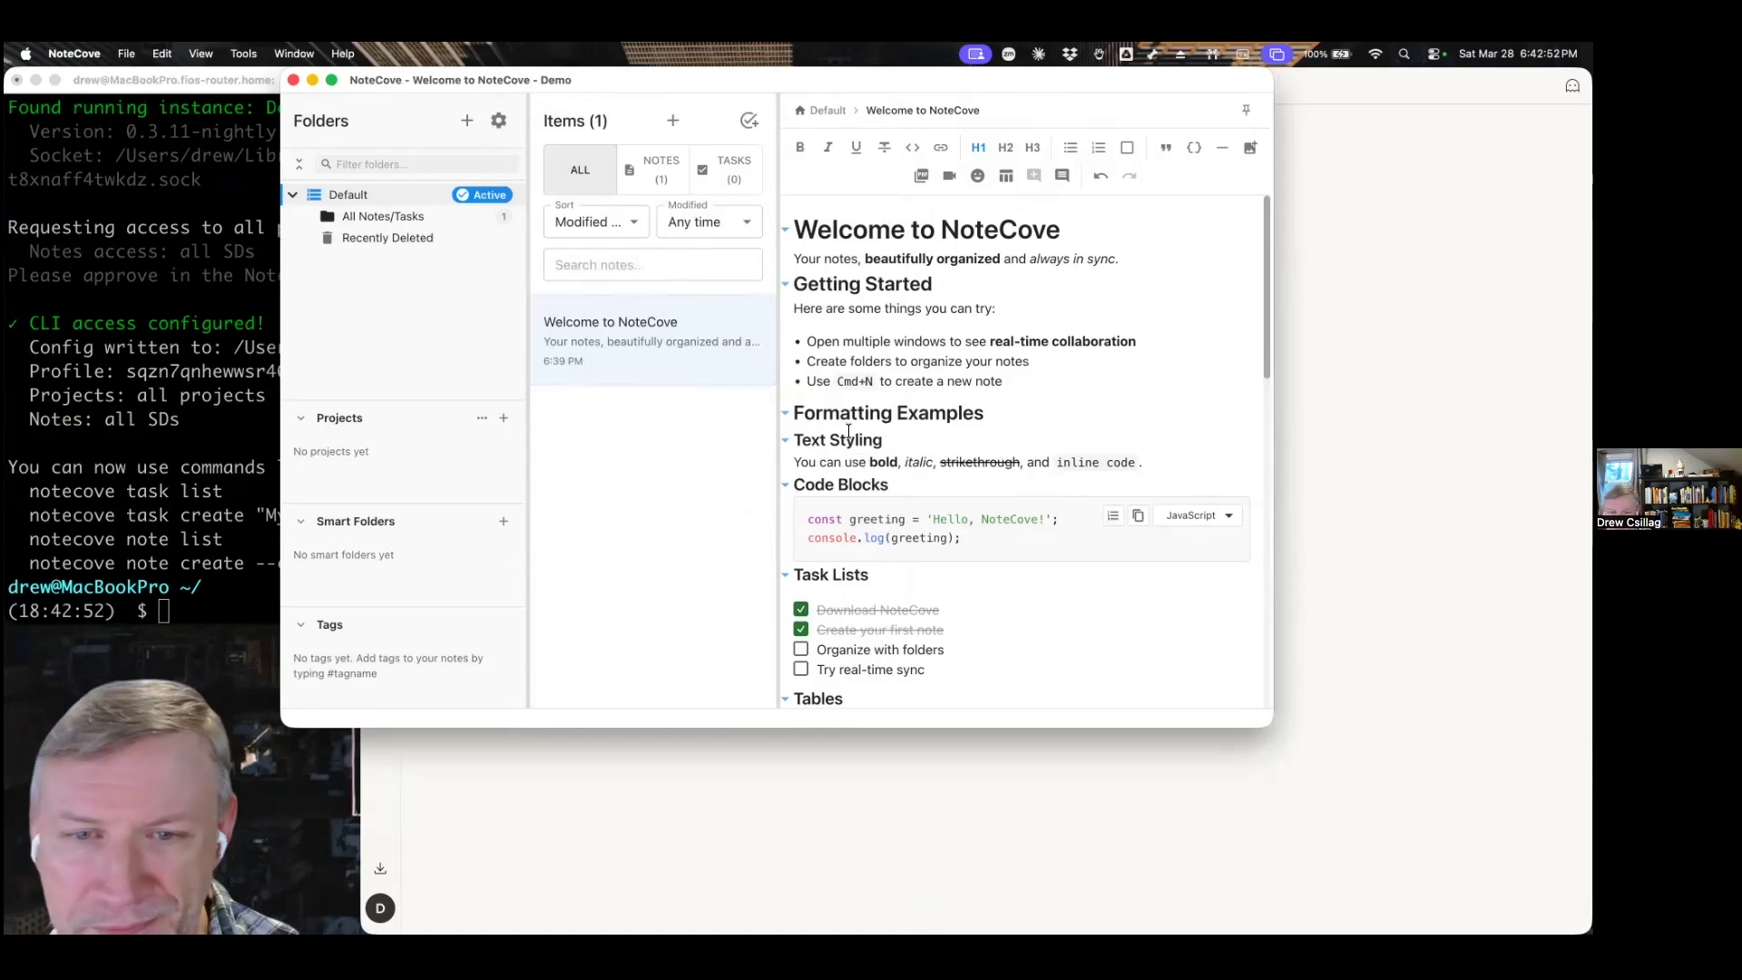
left_click(796, 230)
type("Wee")
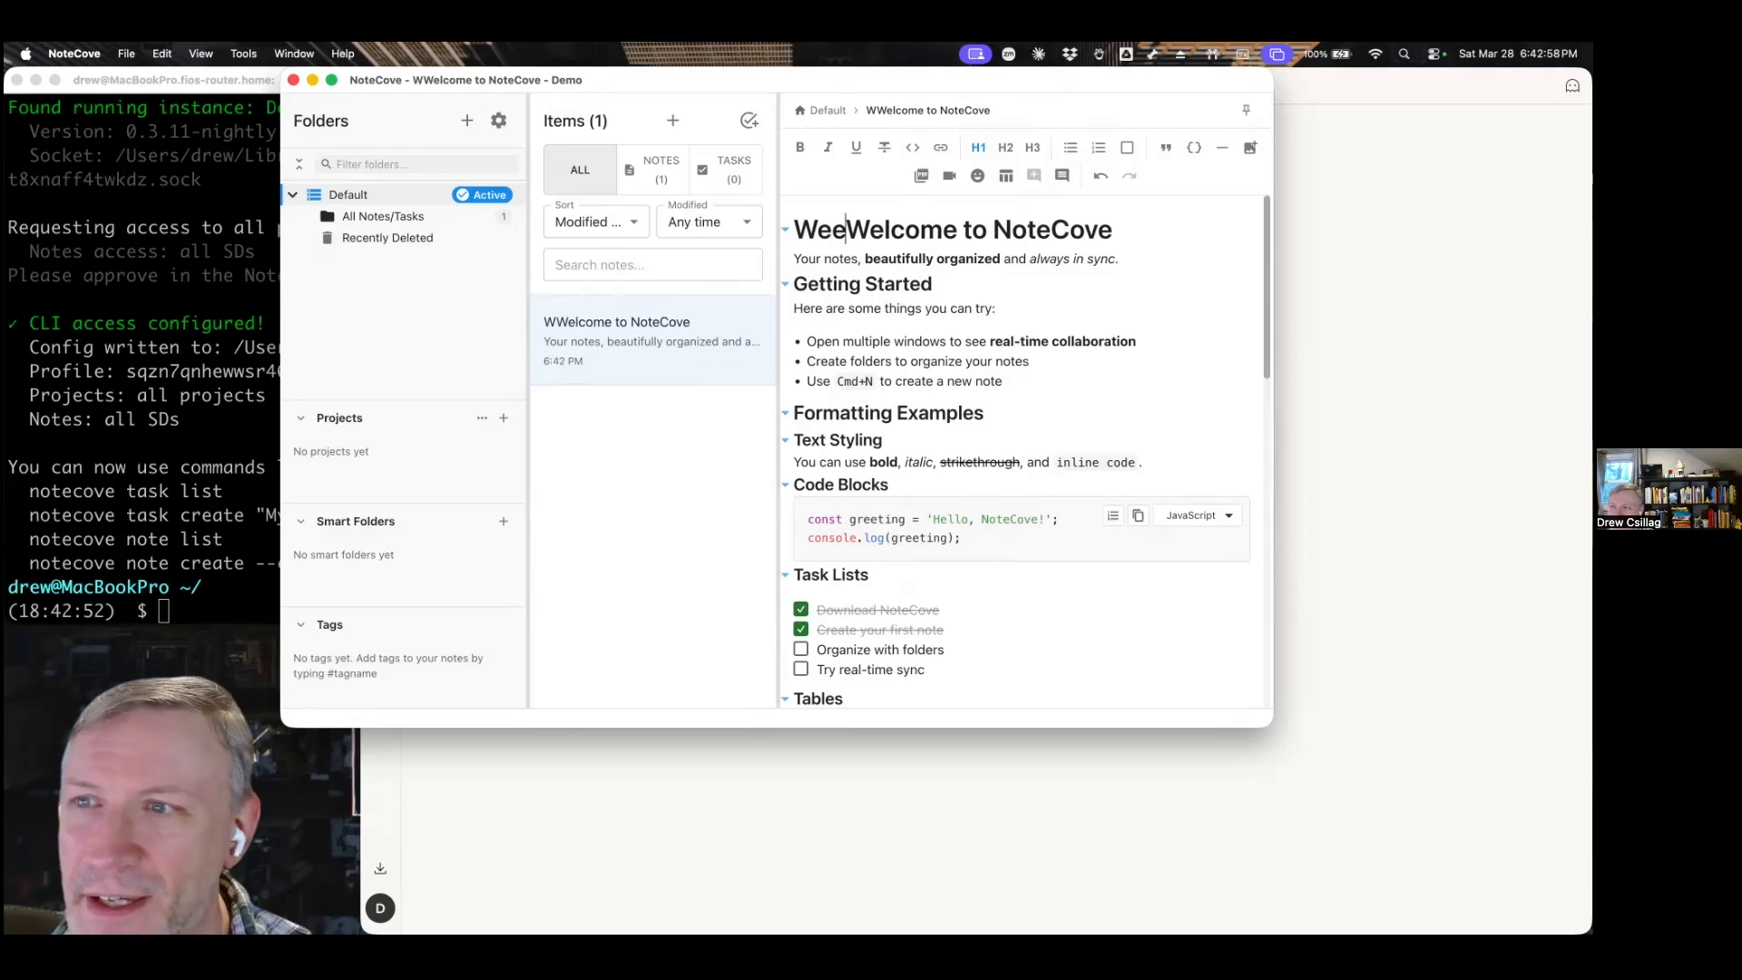
Switch to iTerm2 and list the notes with notecove note list to check the edited title.
left_click(177, 313)
type("noe")
key("BackSpace")
type("tecove note lis")
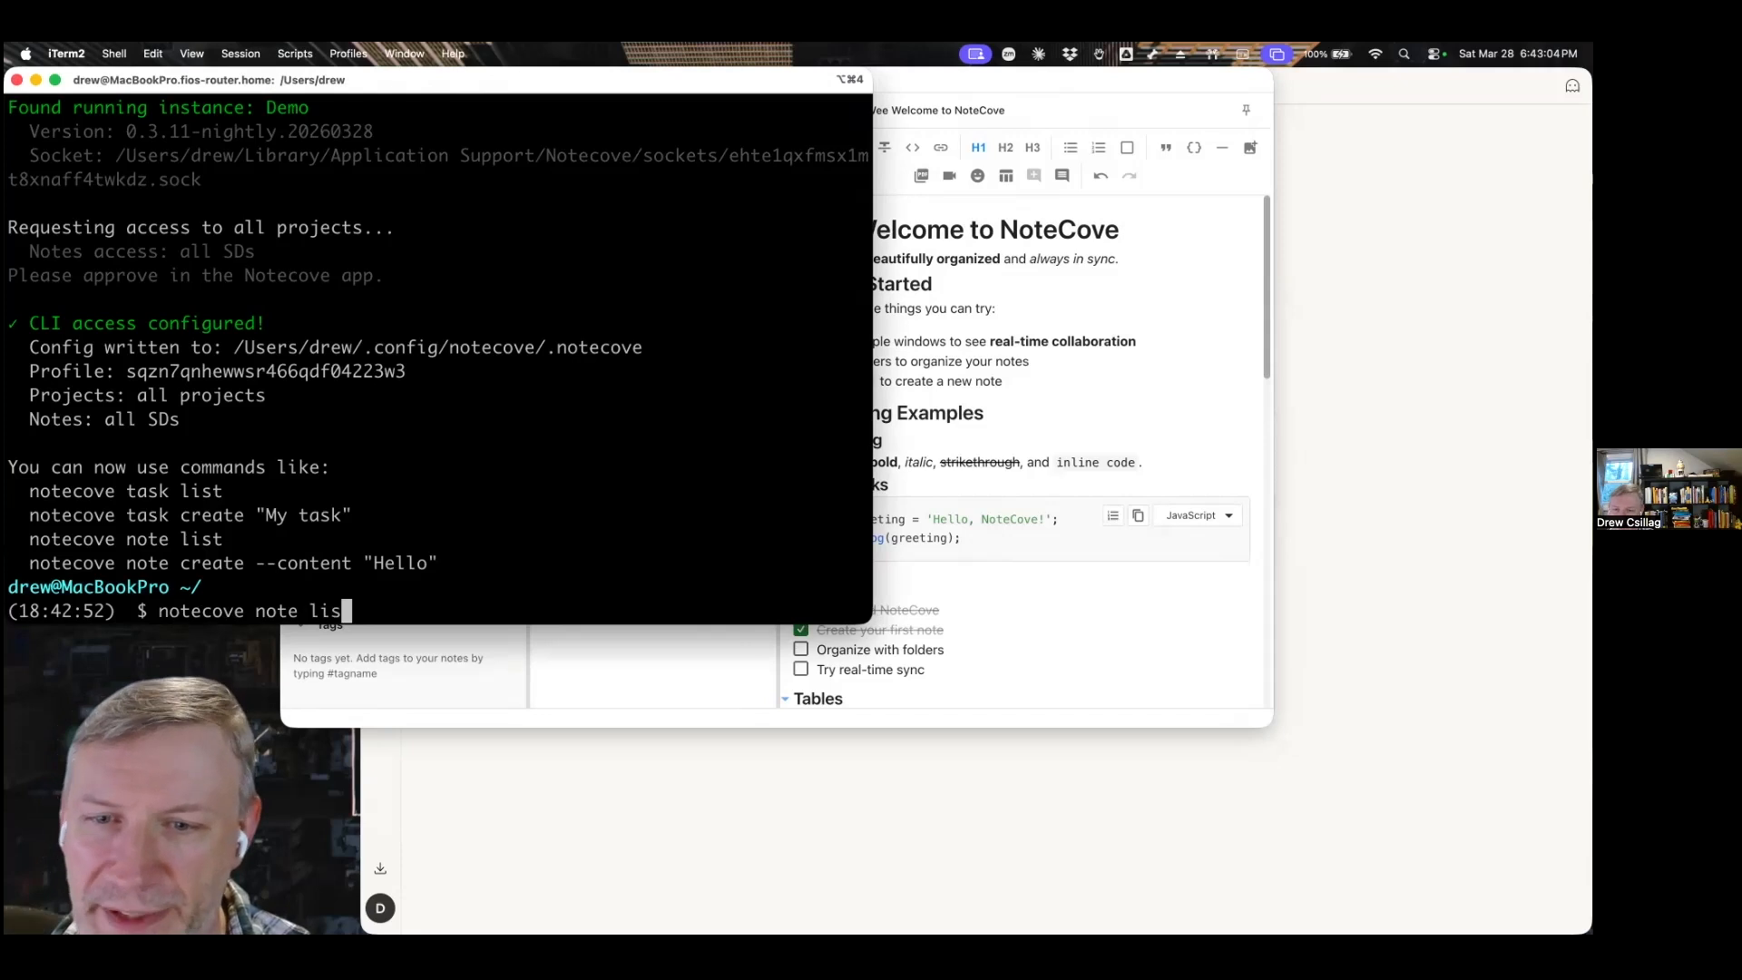
type("t")
key("Return")
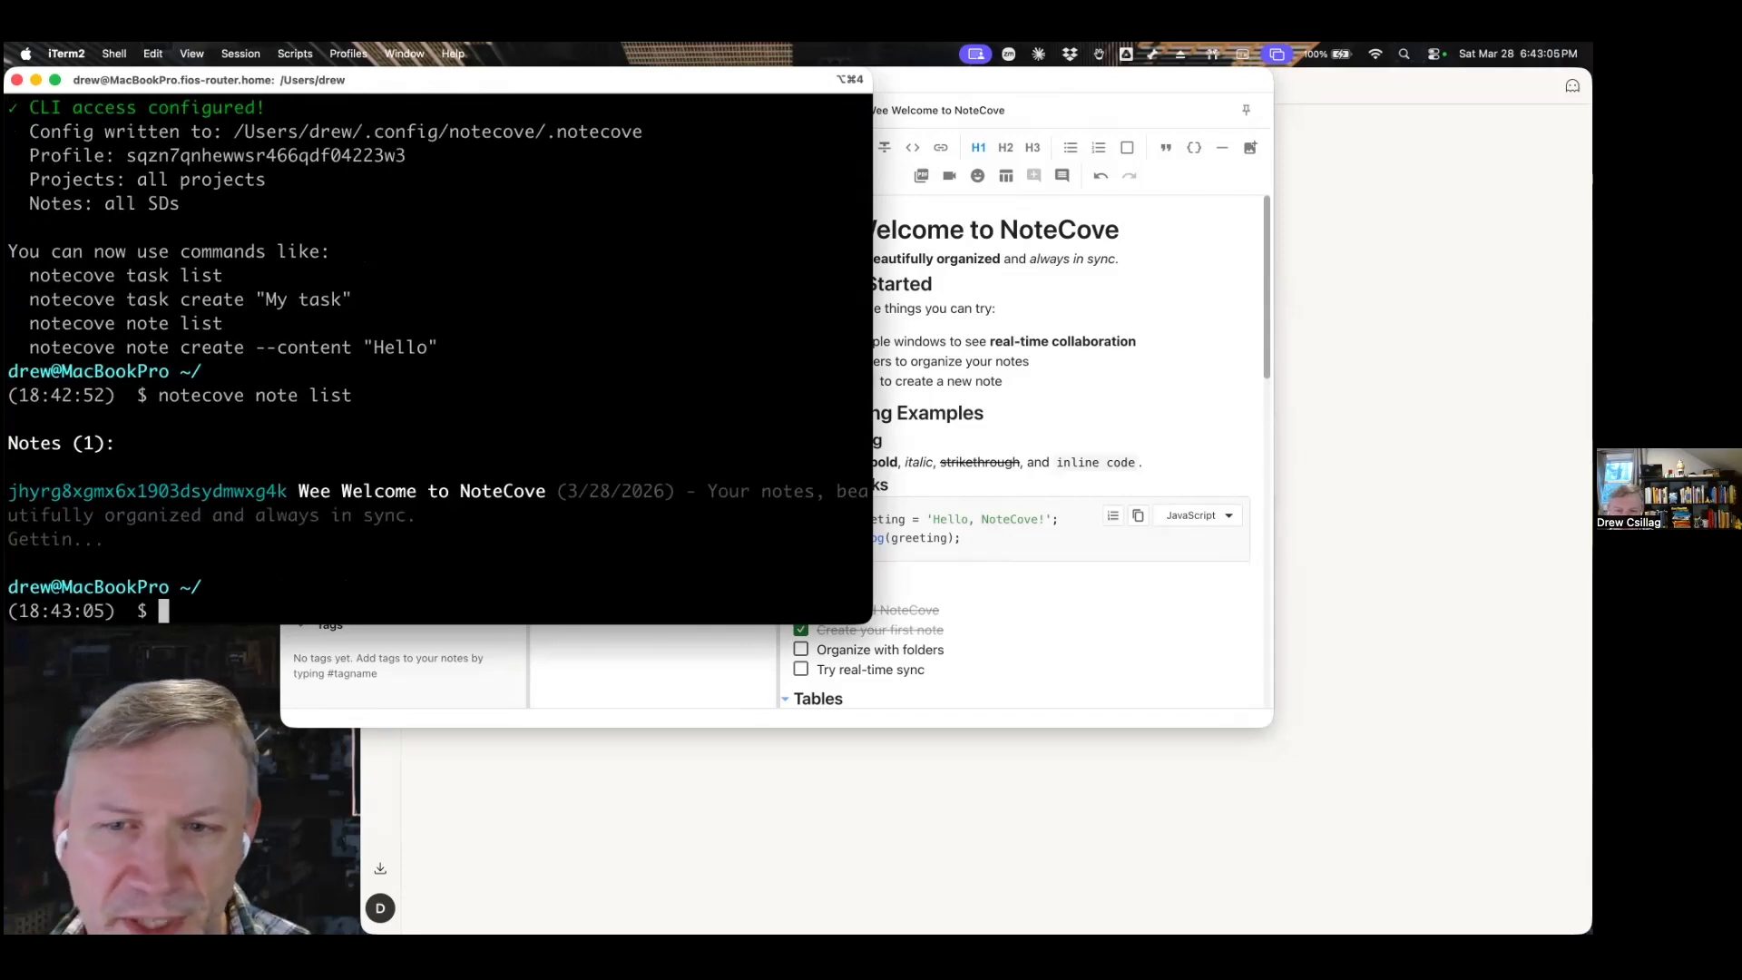
triple_click(331, 495)
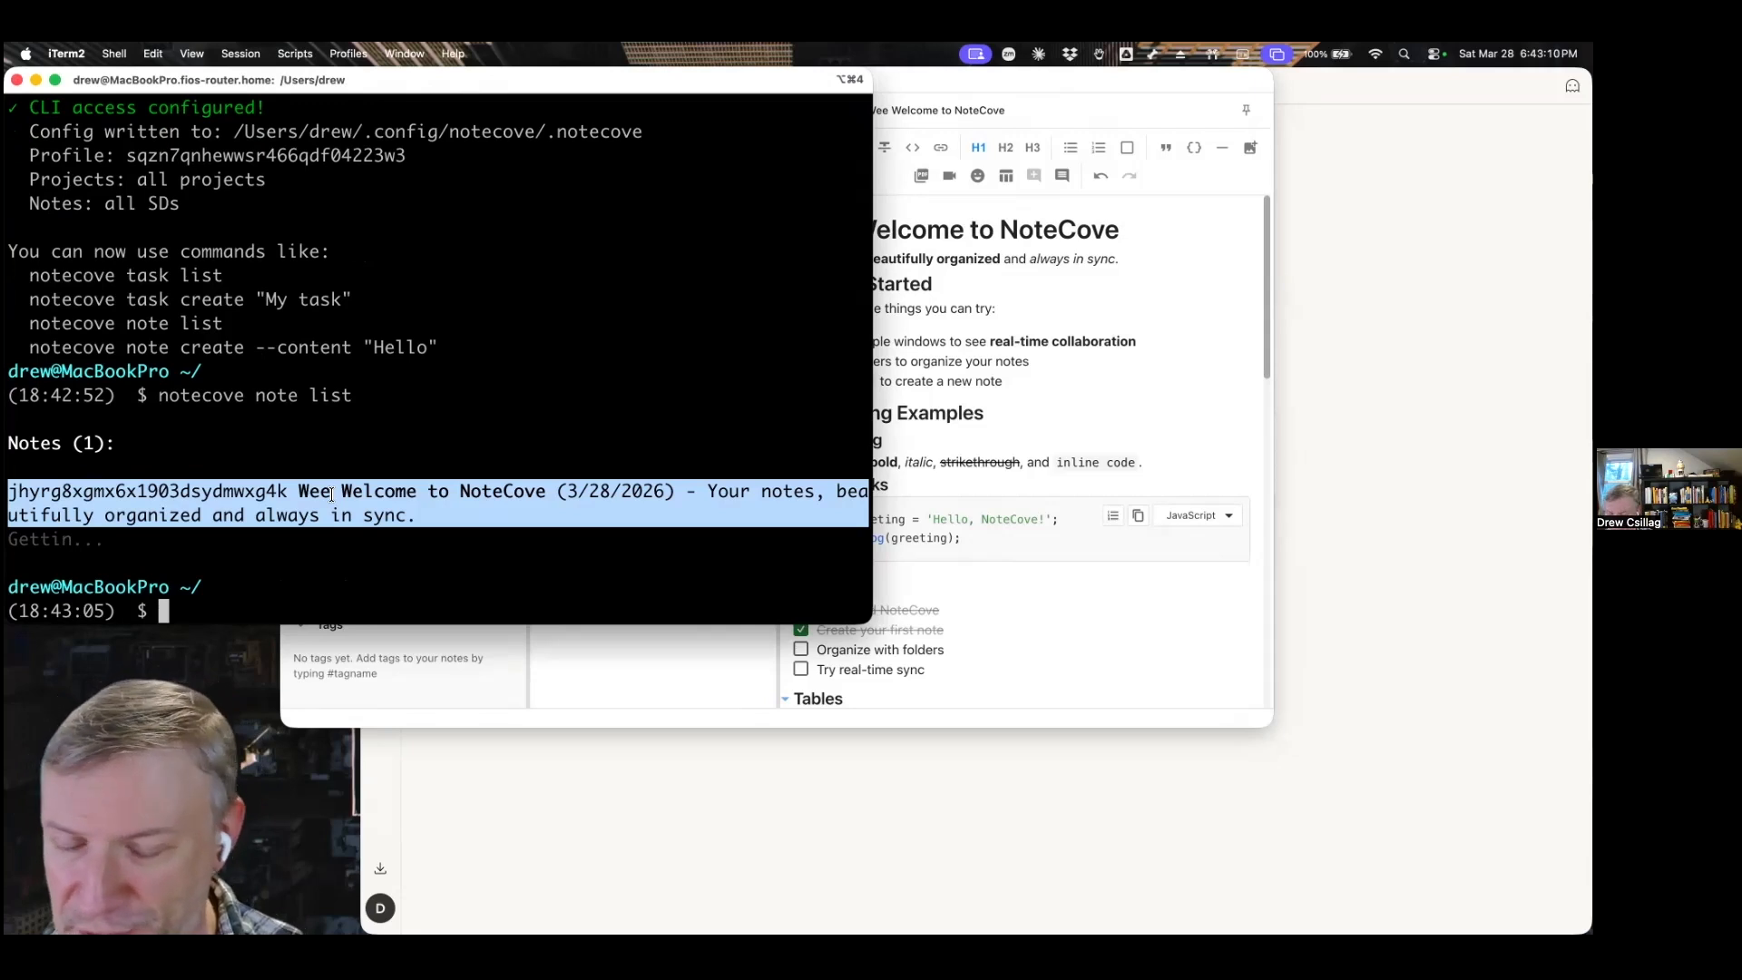
left_click(331, 495)
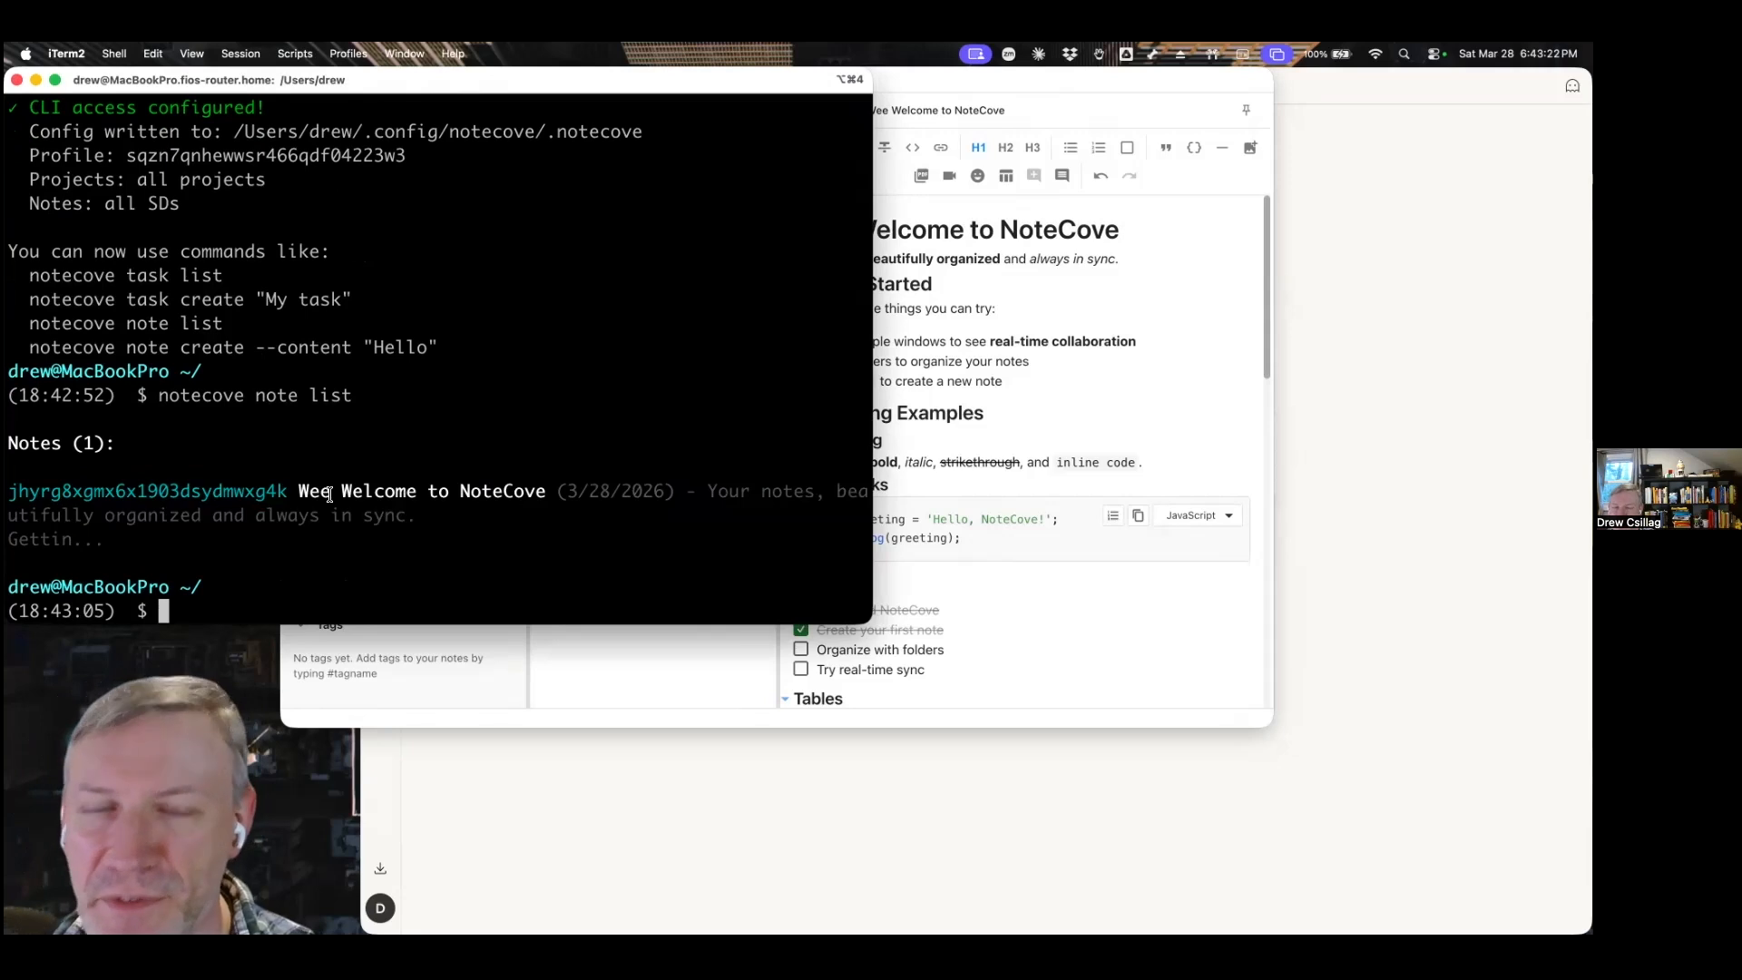
Show the help for notecove mcp and review its --print-config and --package options.
type("not")
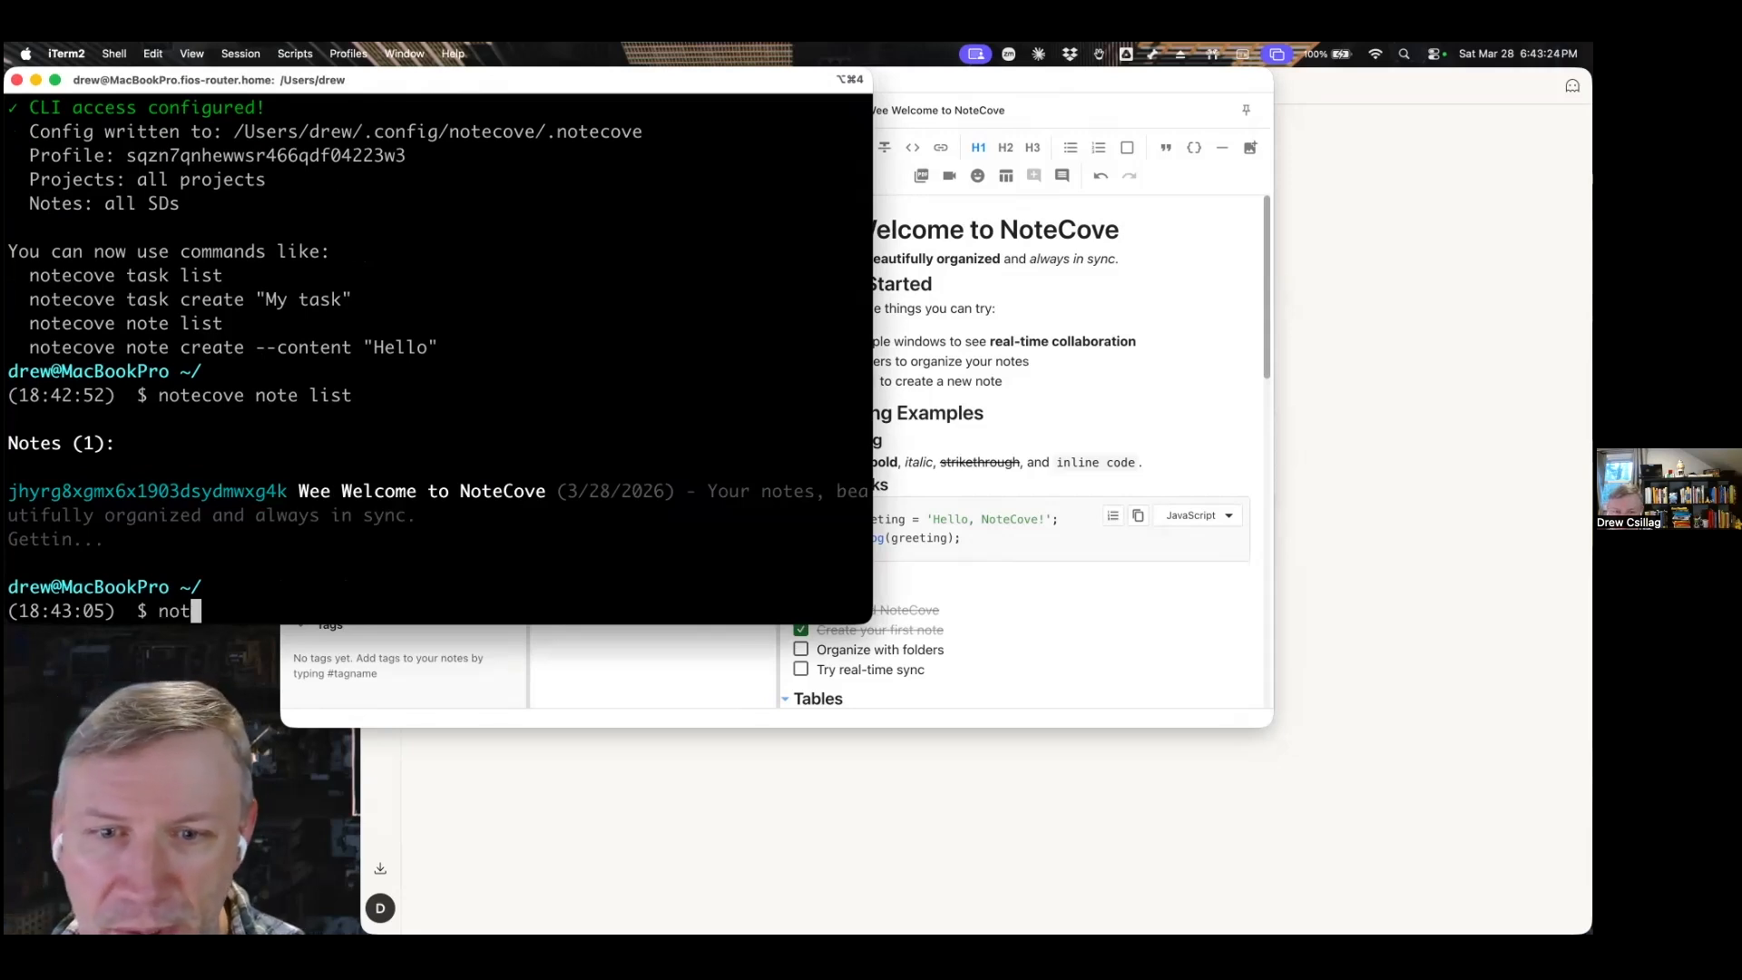
type("ecove mcp --help")
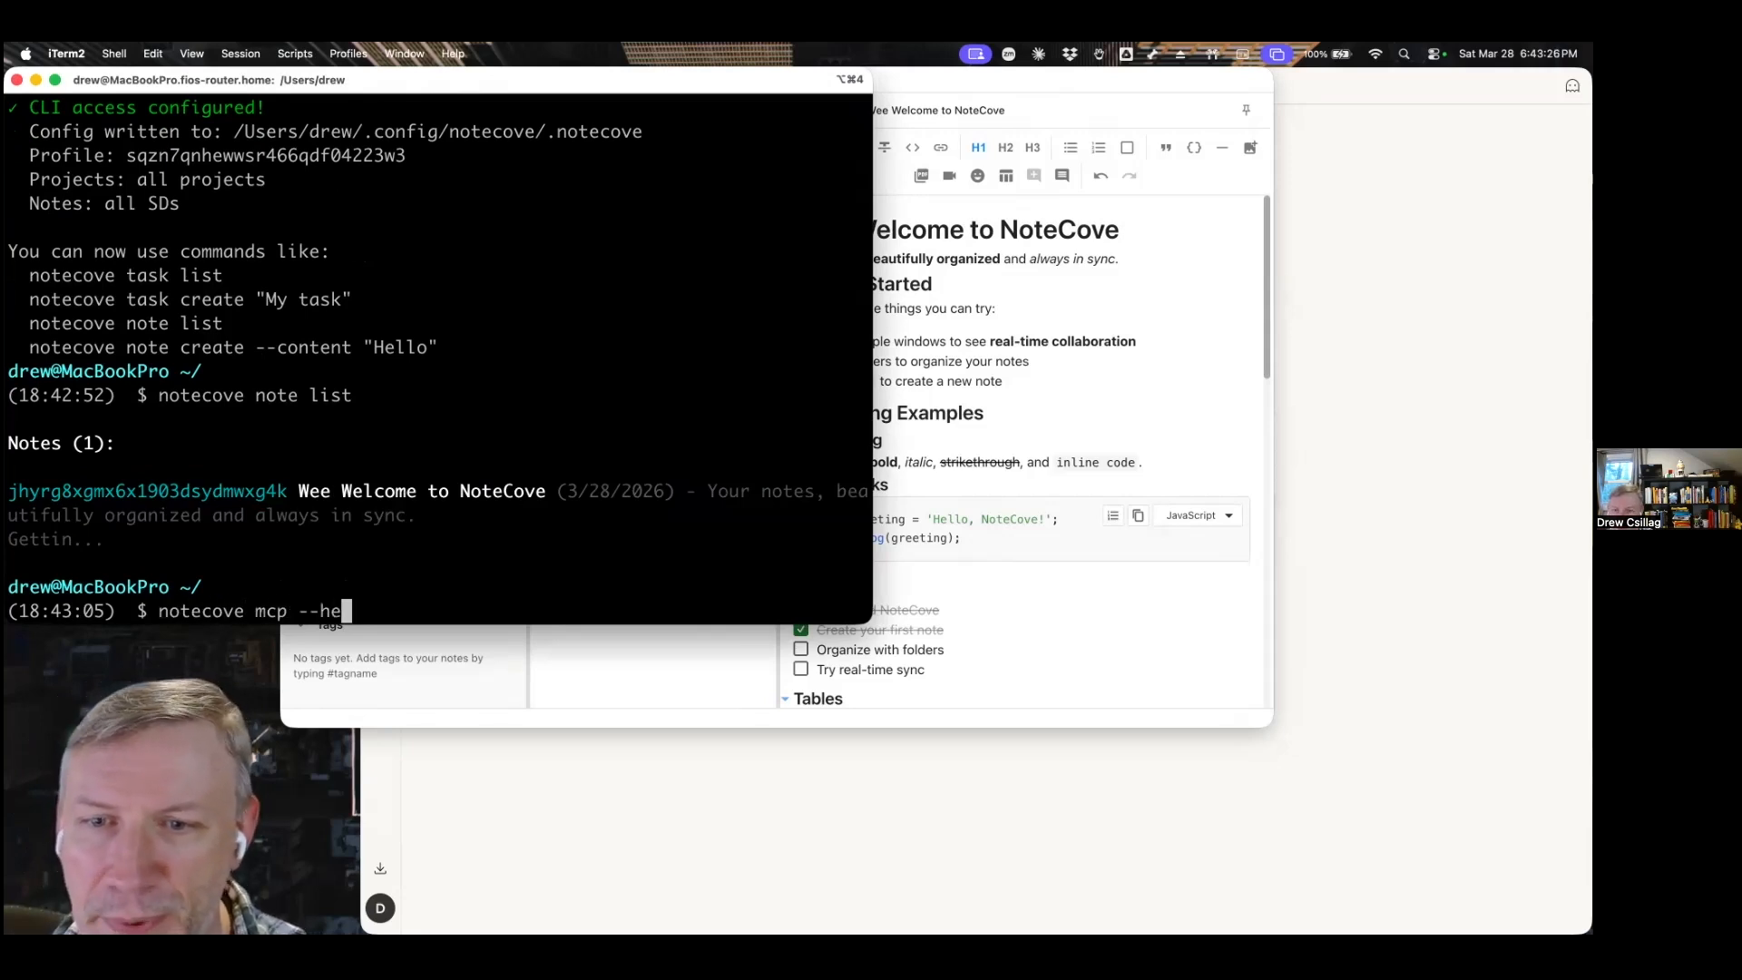
key("Return")
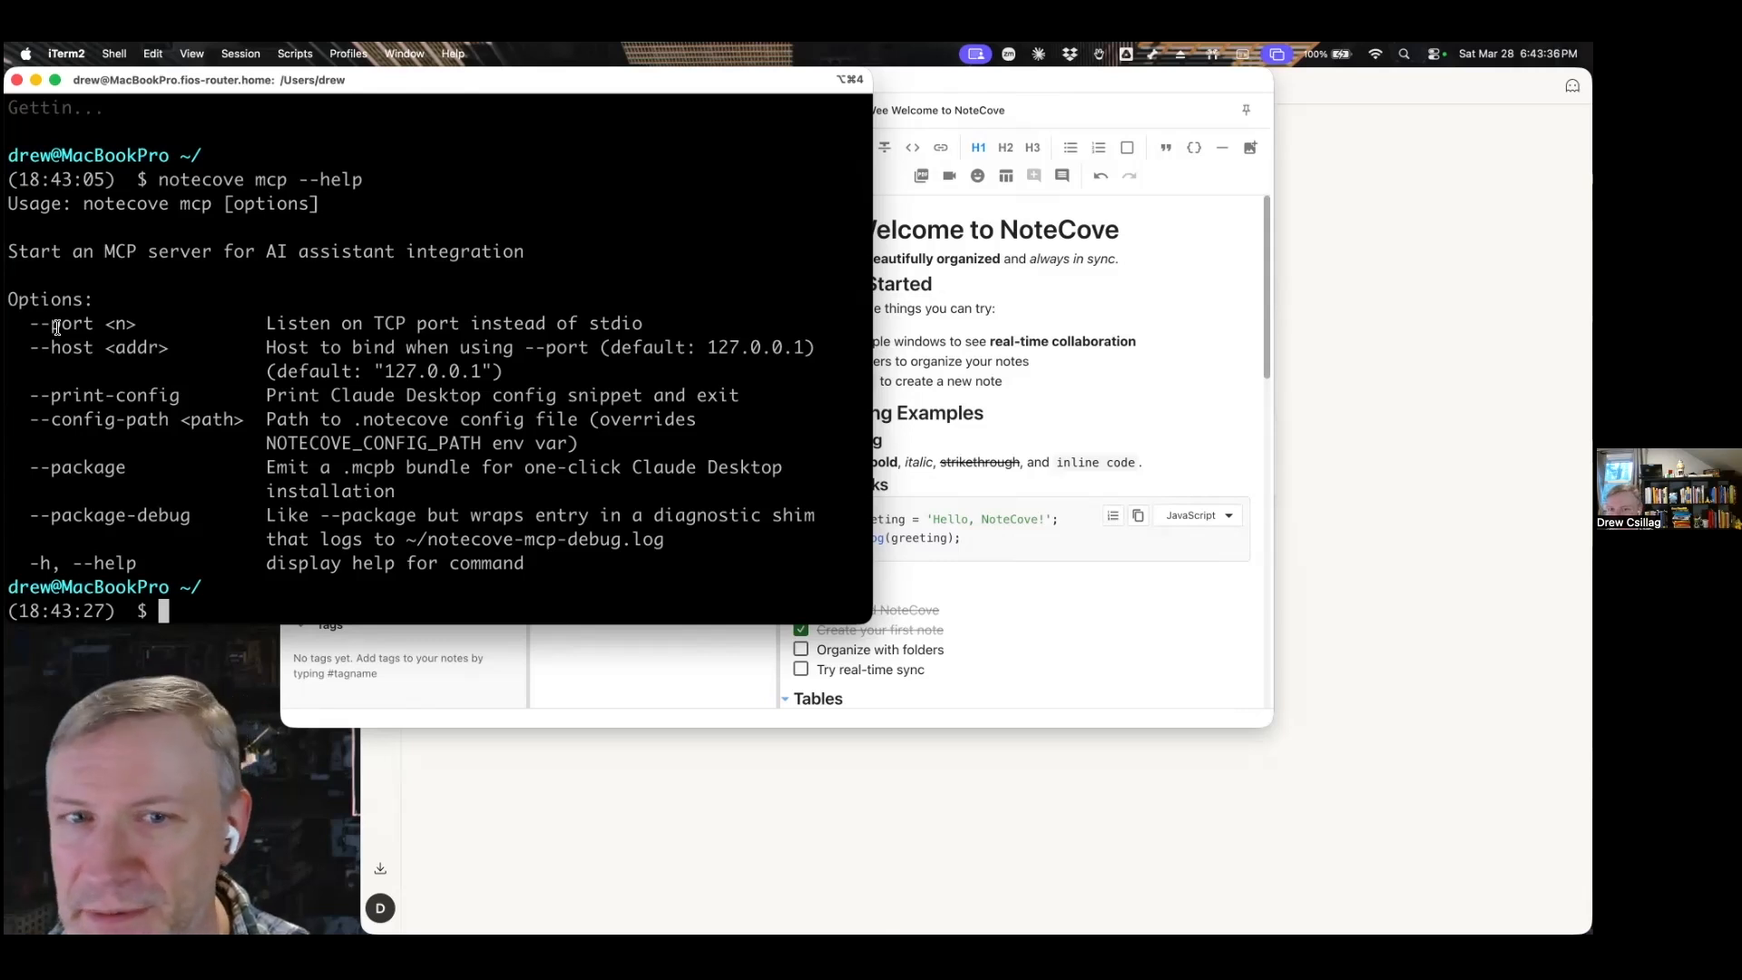
triple_click(83, 398)
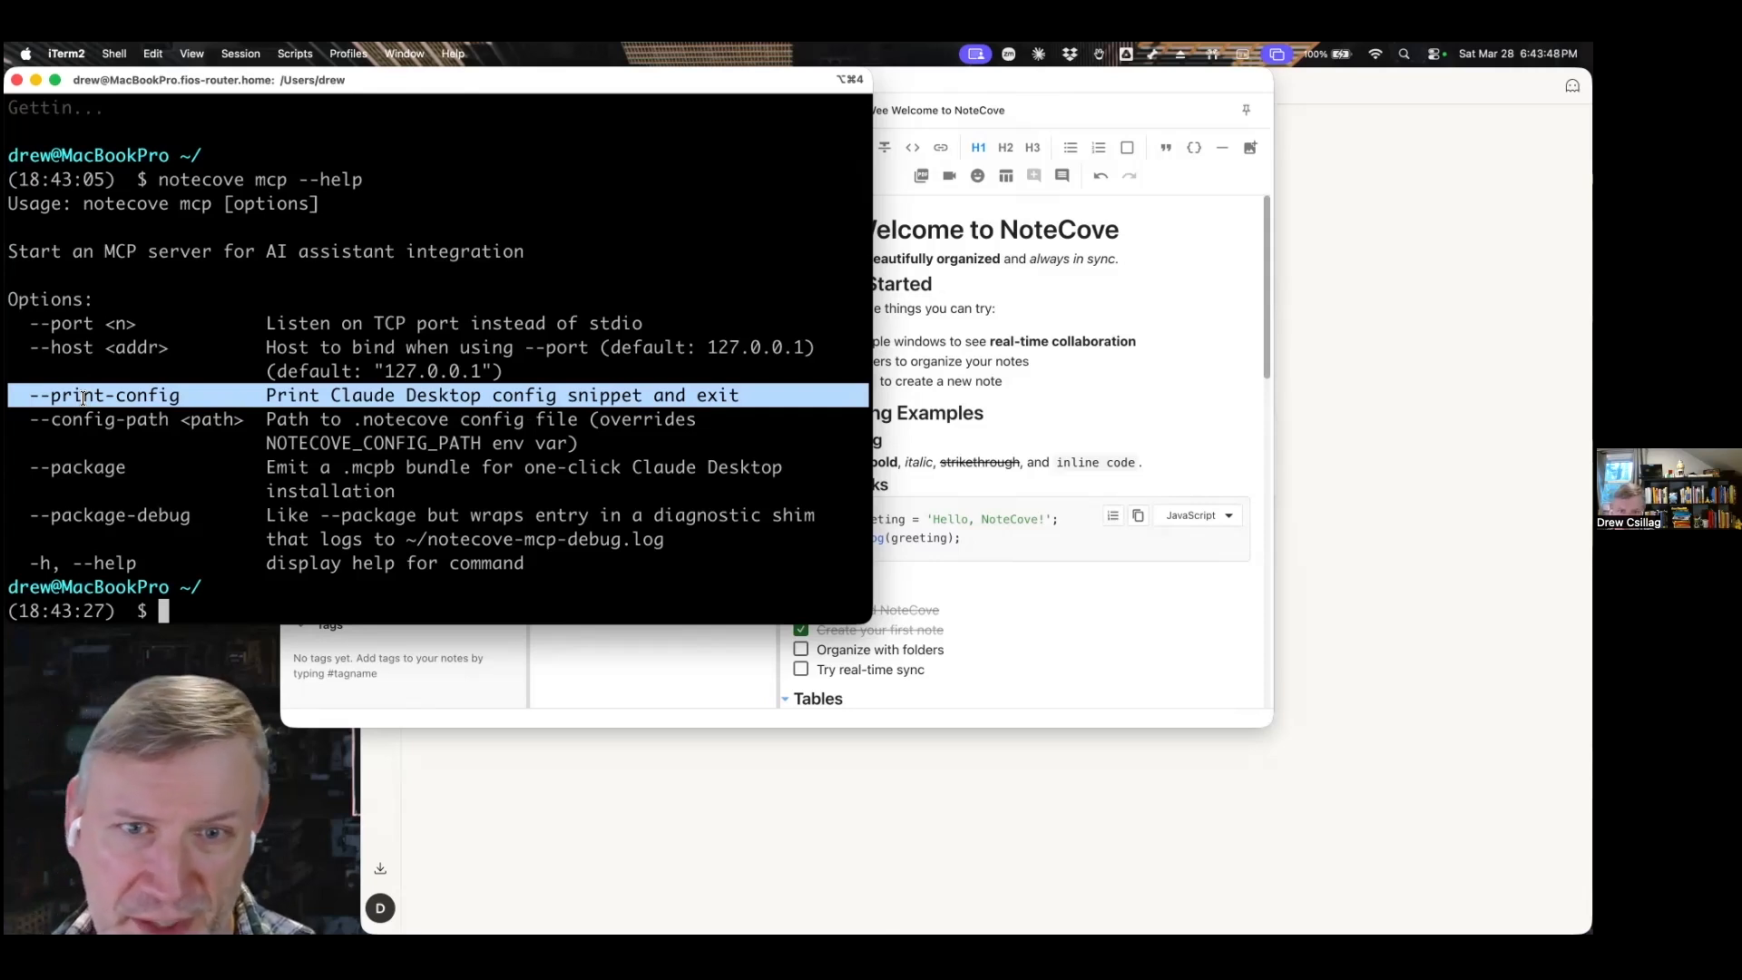
double_click(106, 474)
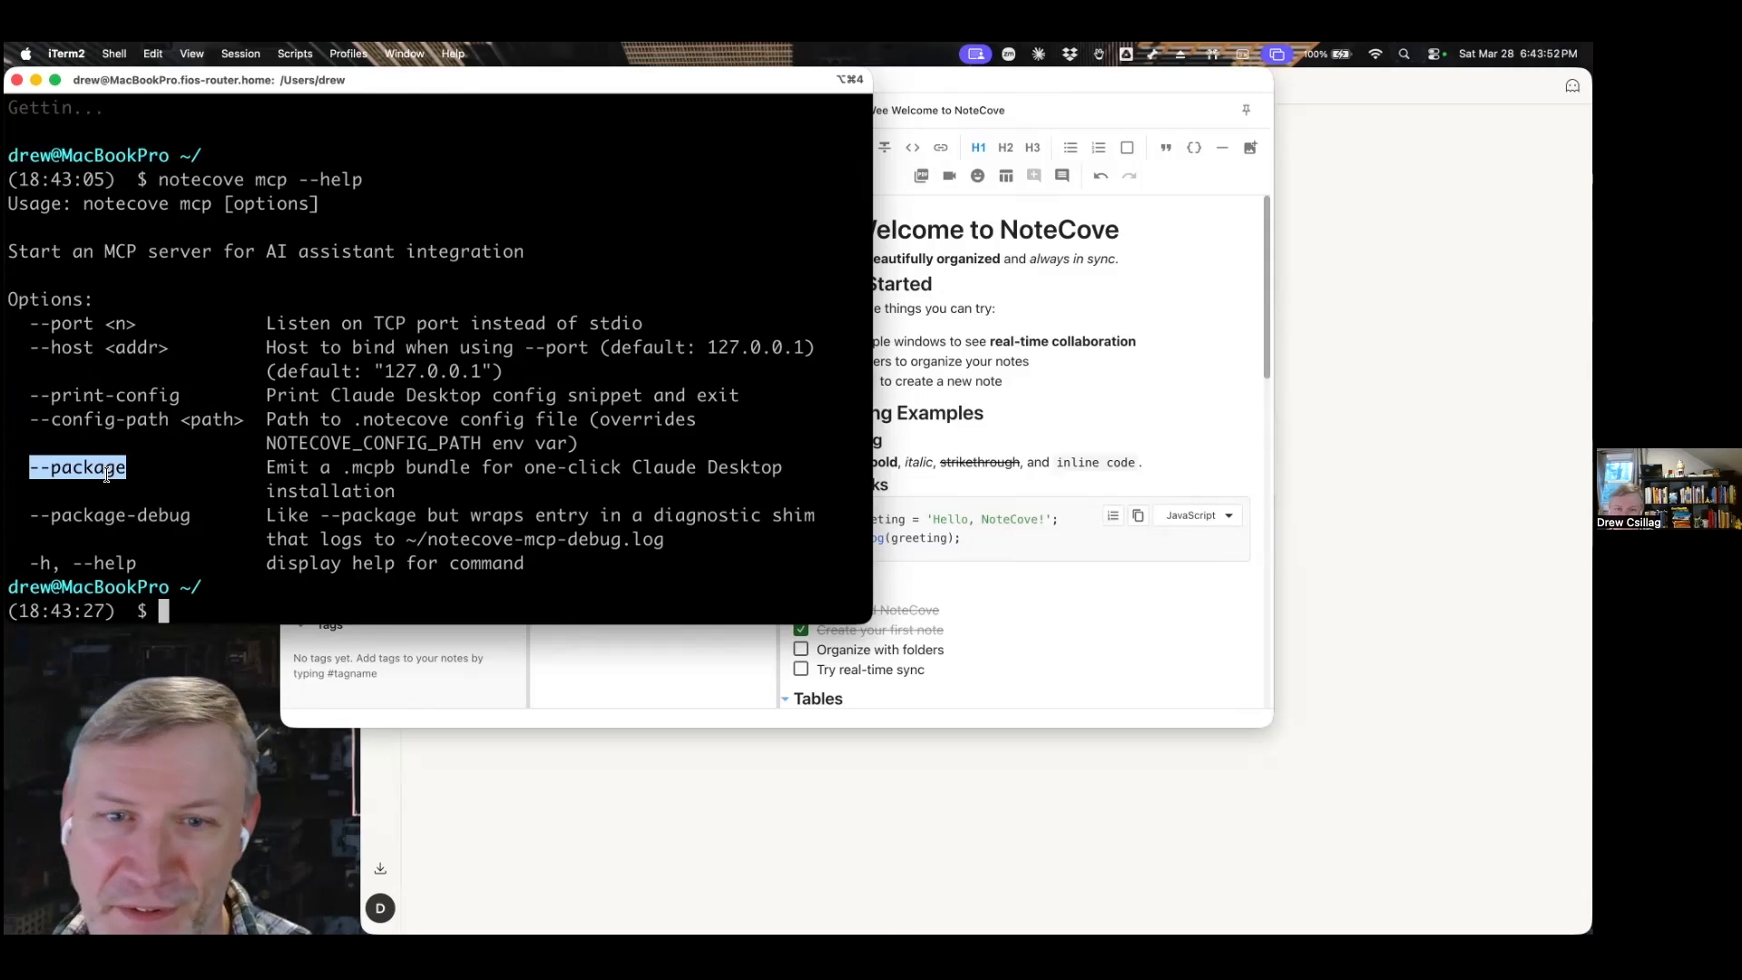
Create the Claude Desktop bundle by running notecove mcp --package.
key("Up")
key("BackSpace")
key("BackSpace")
key("BackSpace")
key("BackSpace")
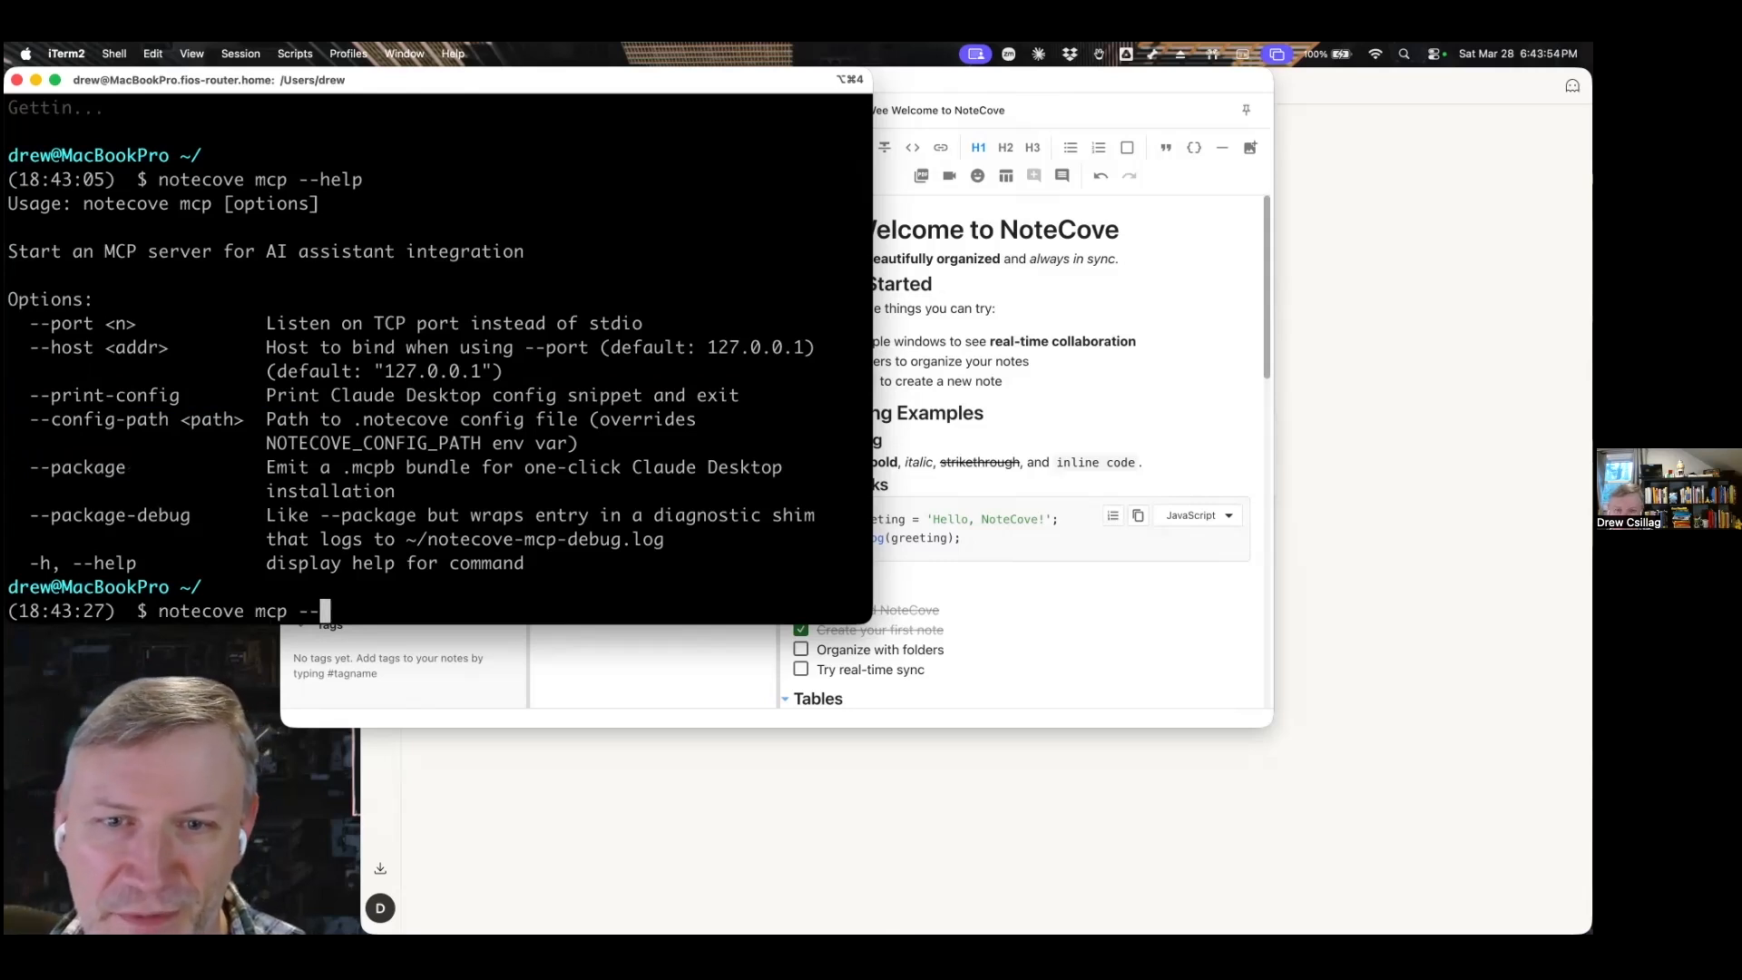
type("packag")
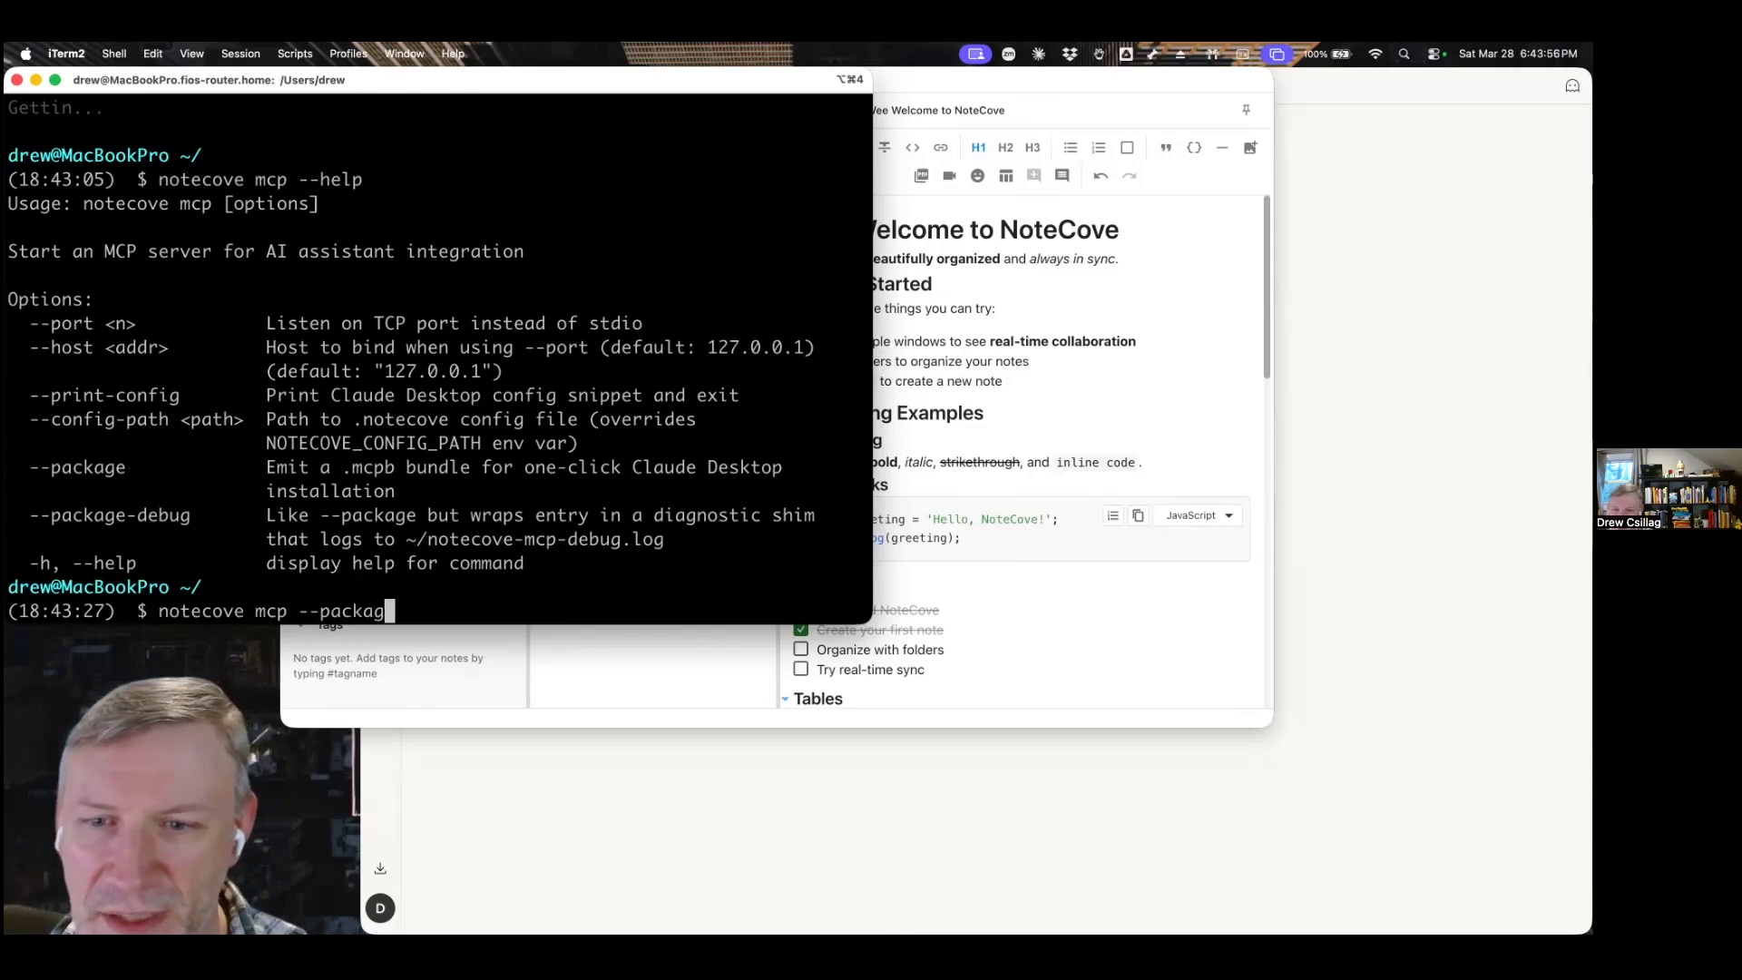
type("e")
key("Return")
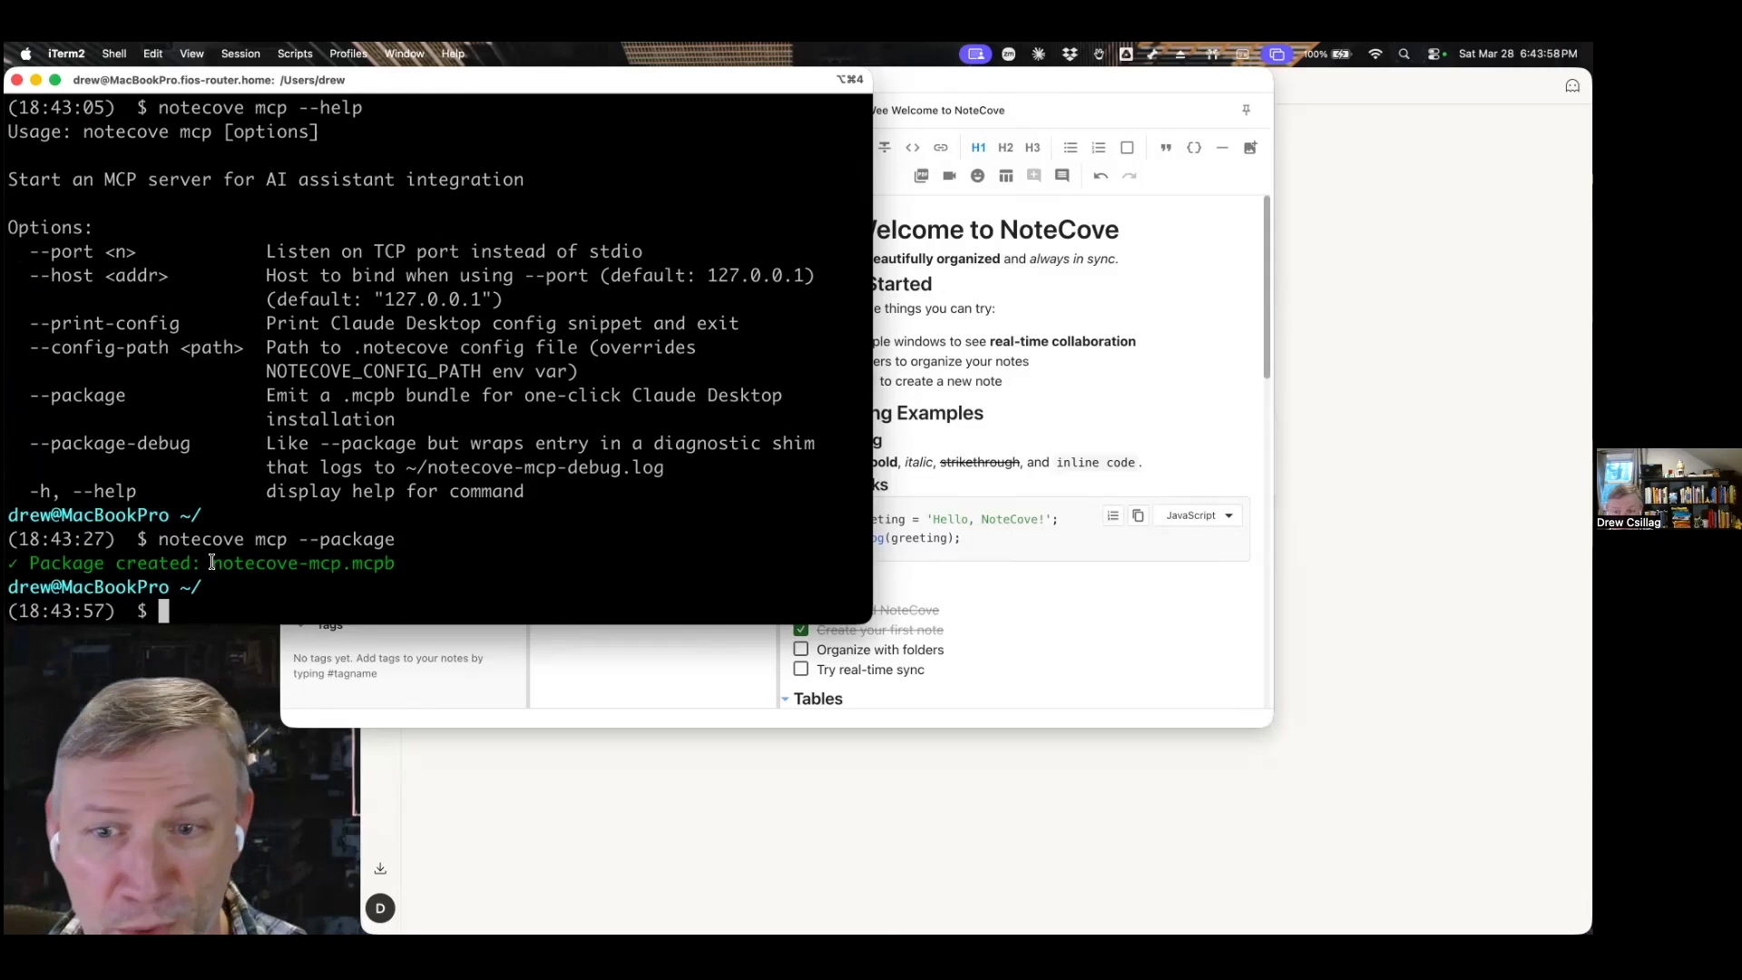
Launch the generated bundle from the terminal with open notecove-mcp.mcpb.
double_click(212, 563)
key("super+c")
type("open")
key("super+v")
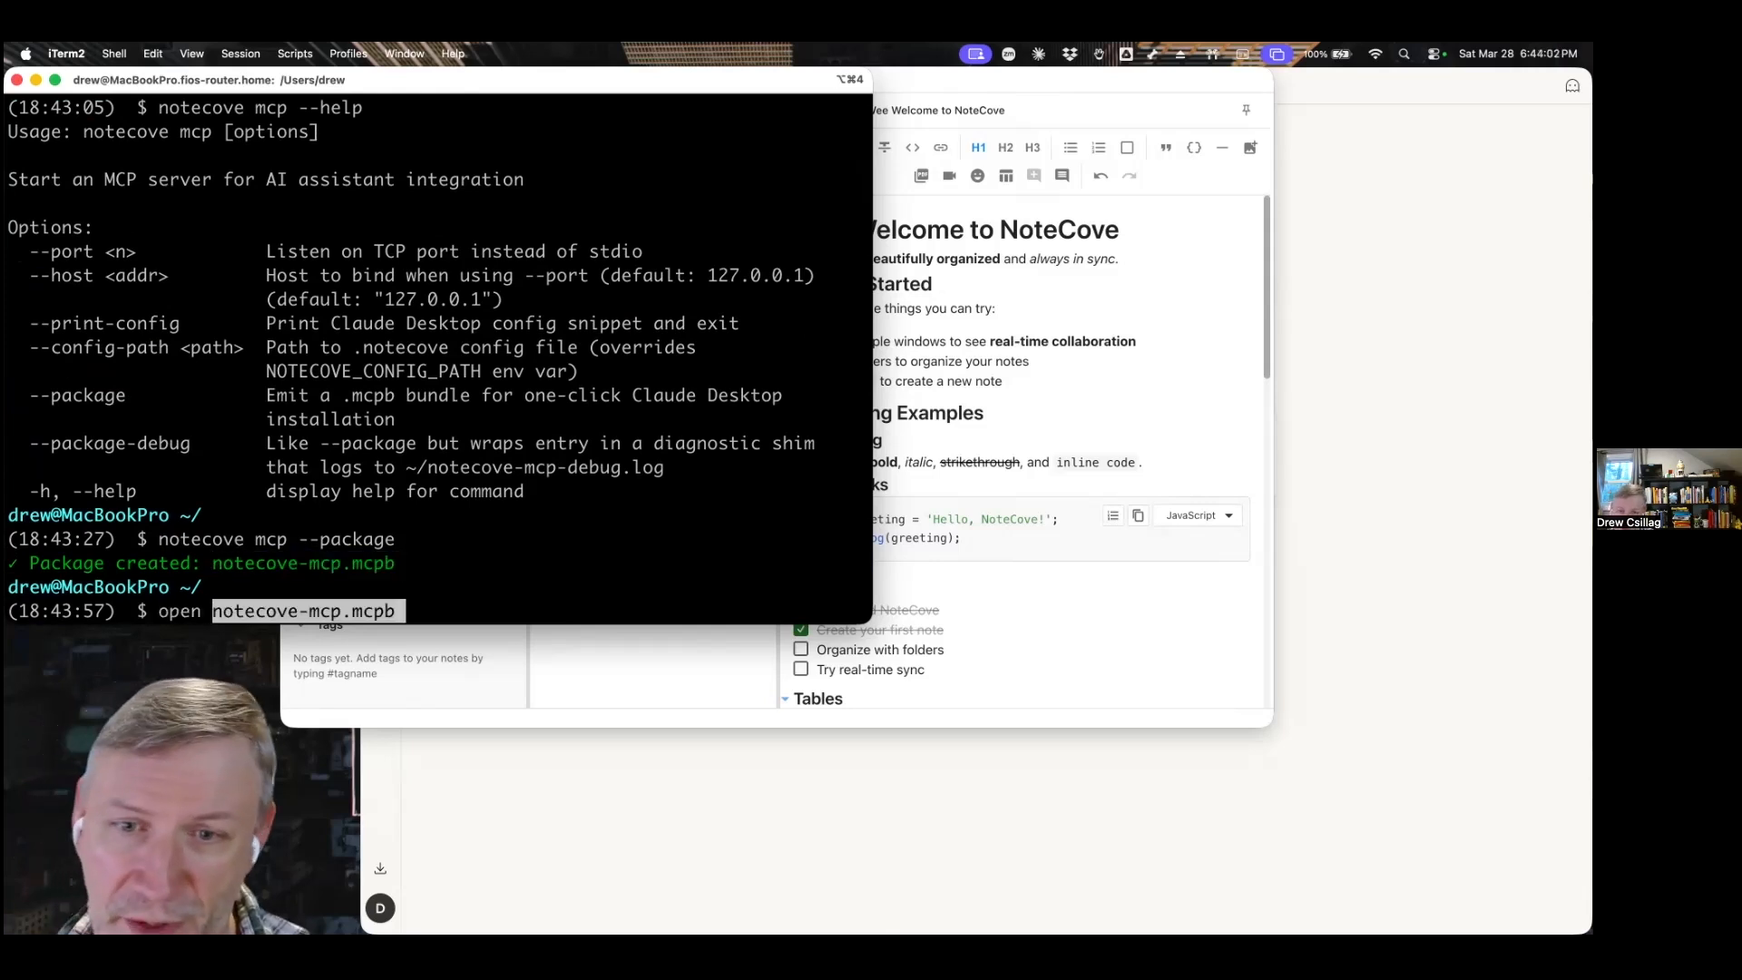
key("Return")
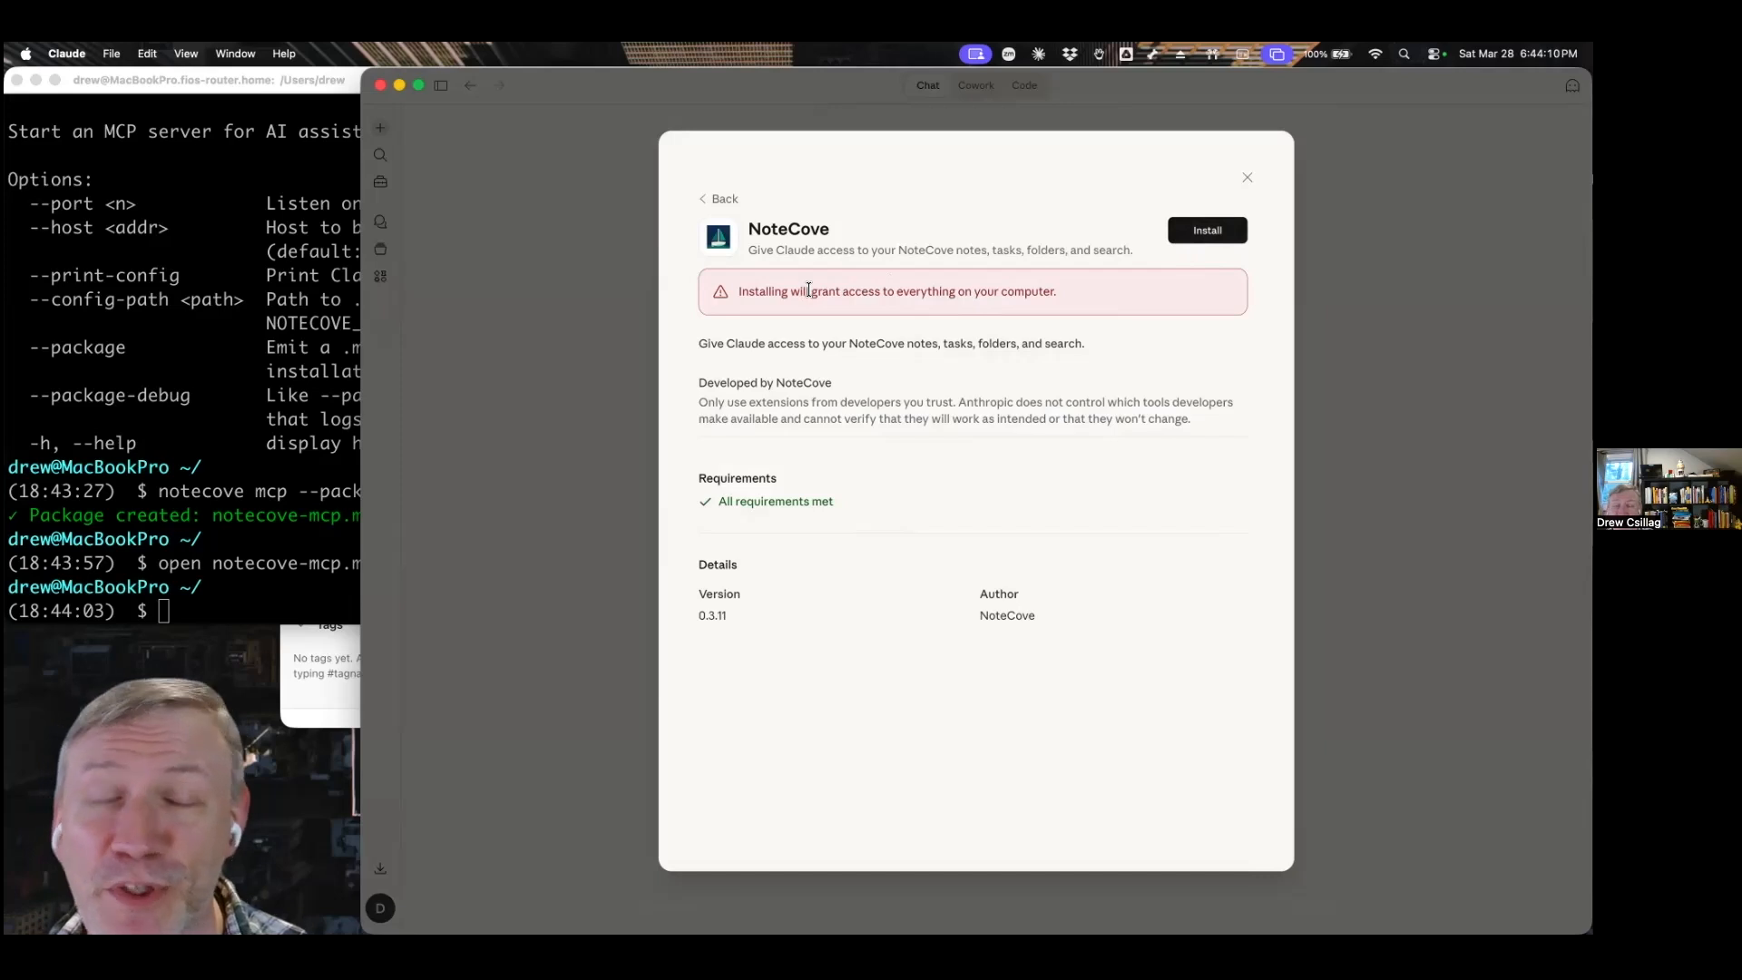
Install the NoteCove extension in Claude, confirm the installation, and close the extension's details.
left_click(1193, 234)
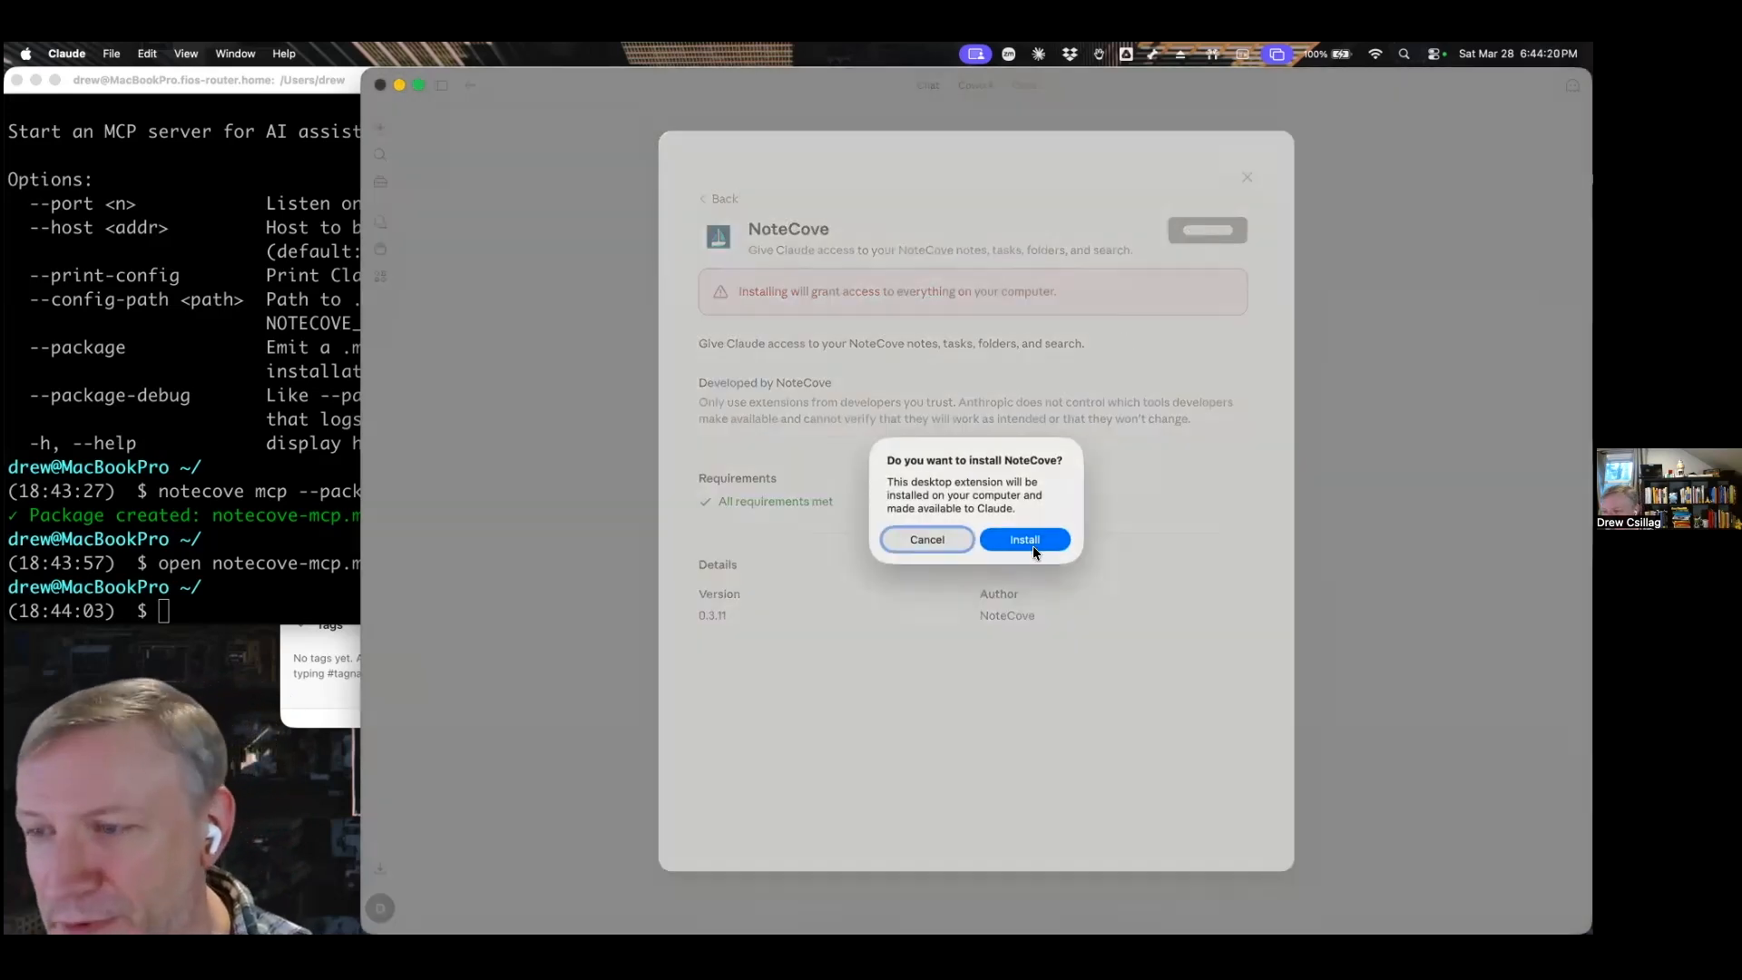
left_click(1028, 542)
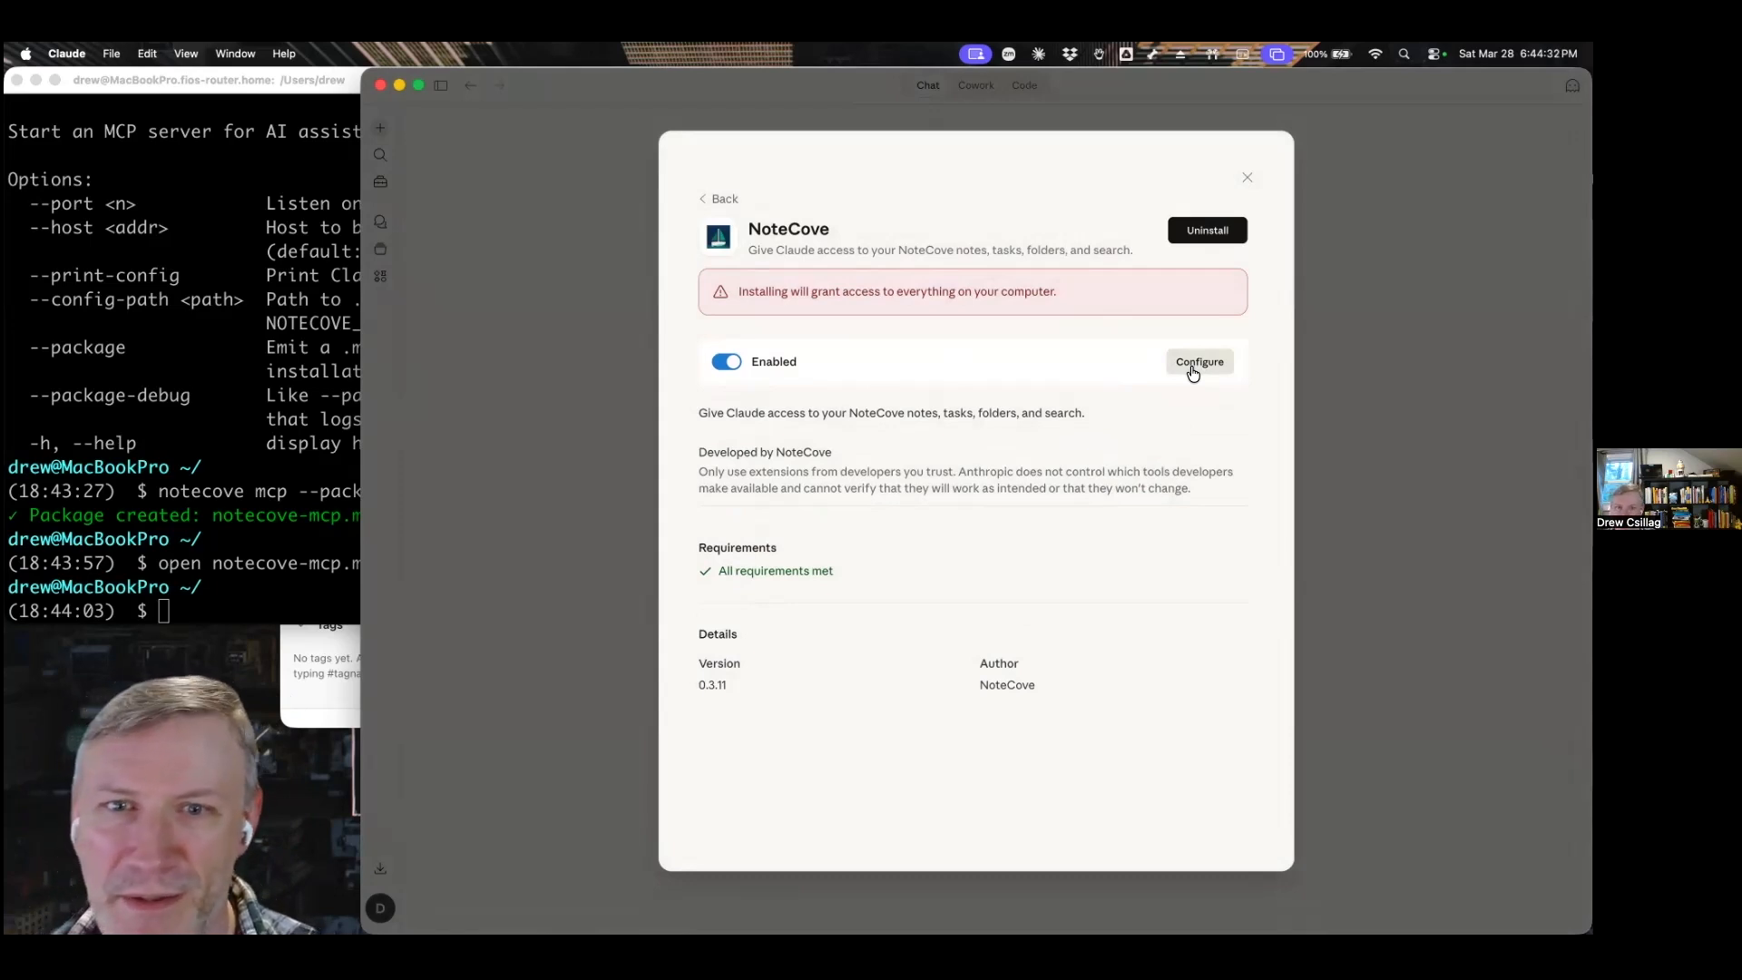
left_click(1246, 178)
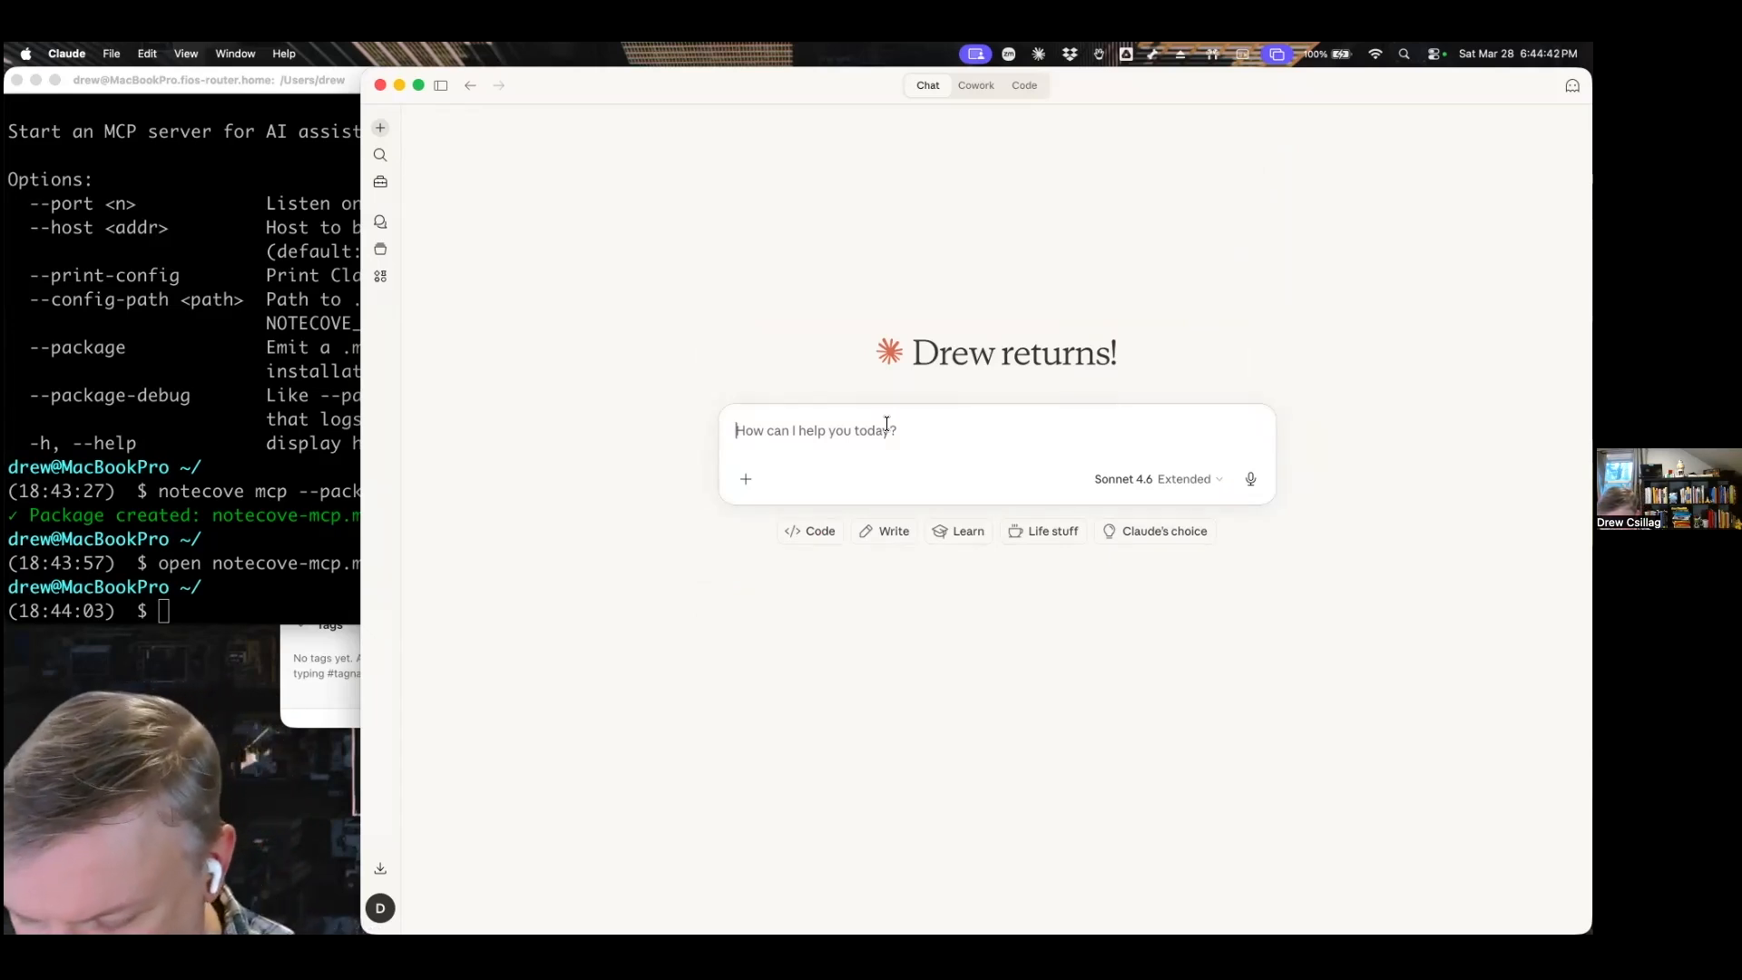
Ask Claude to find NoteCove's welcome note, create project Demo with a ticket to revisit it, include a link to the note, and open the ticket.
key("alt+space")
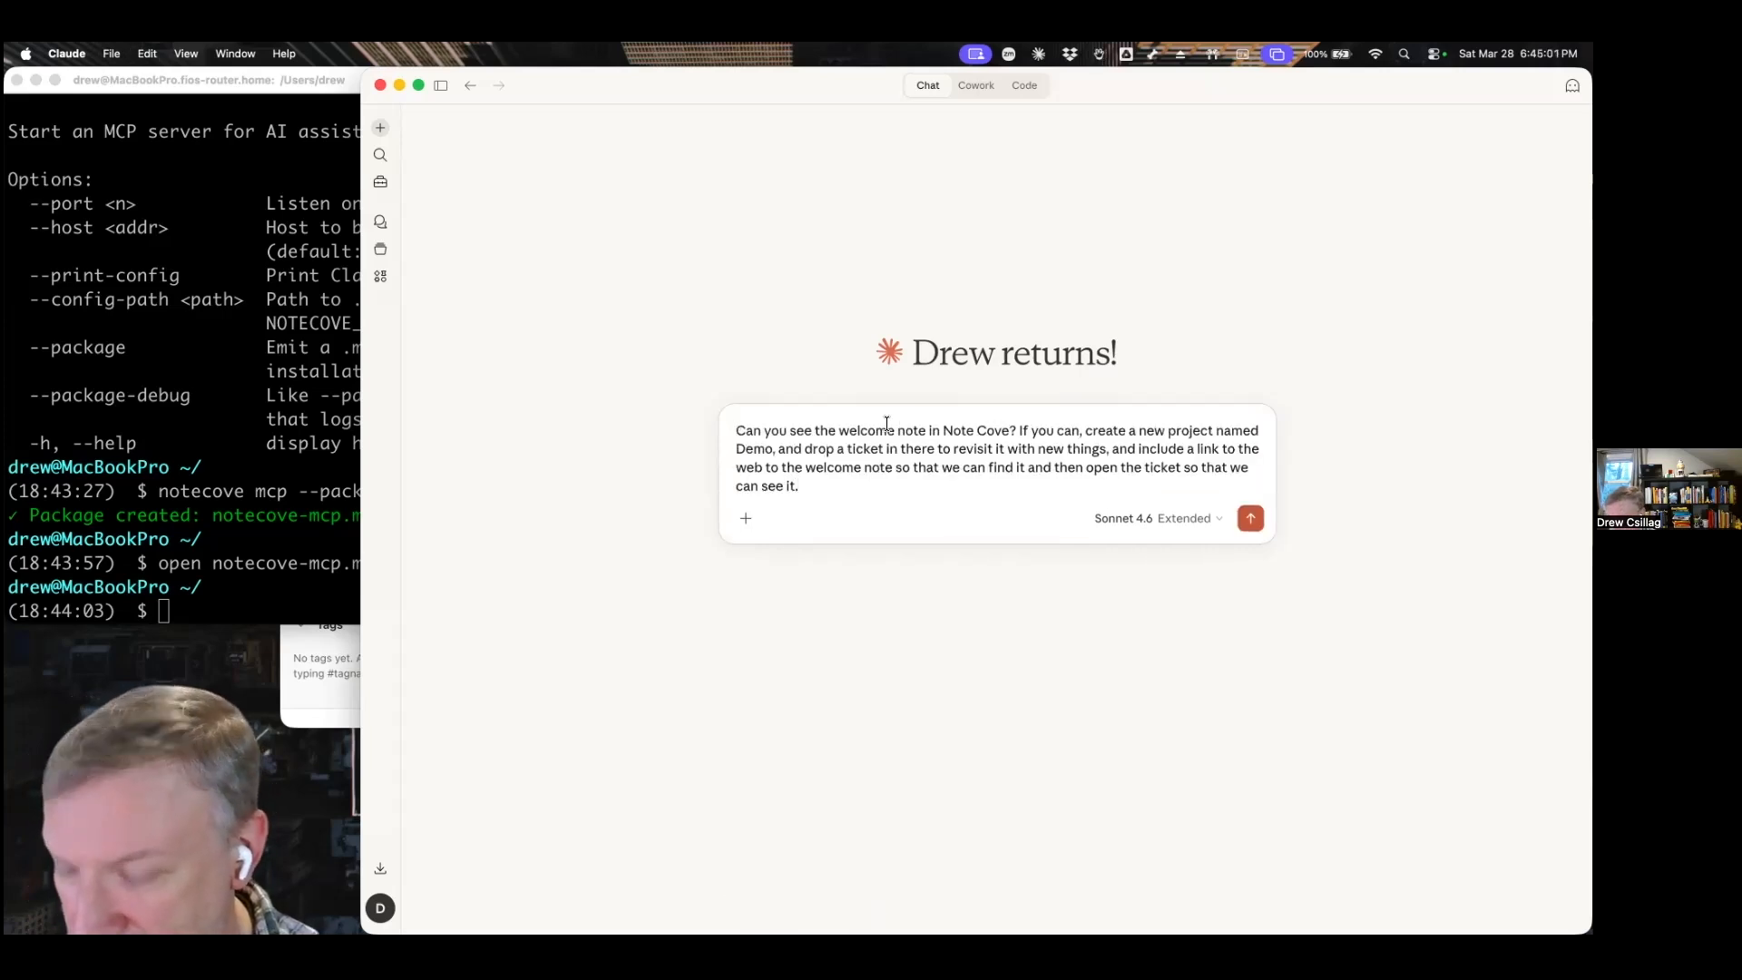
key("Return")
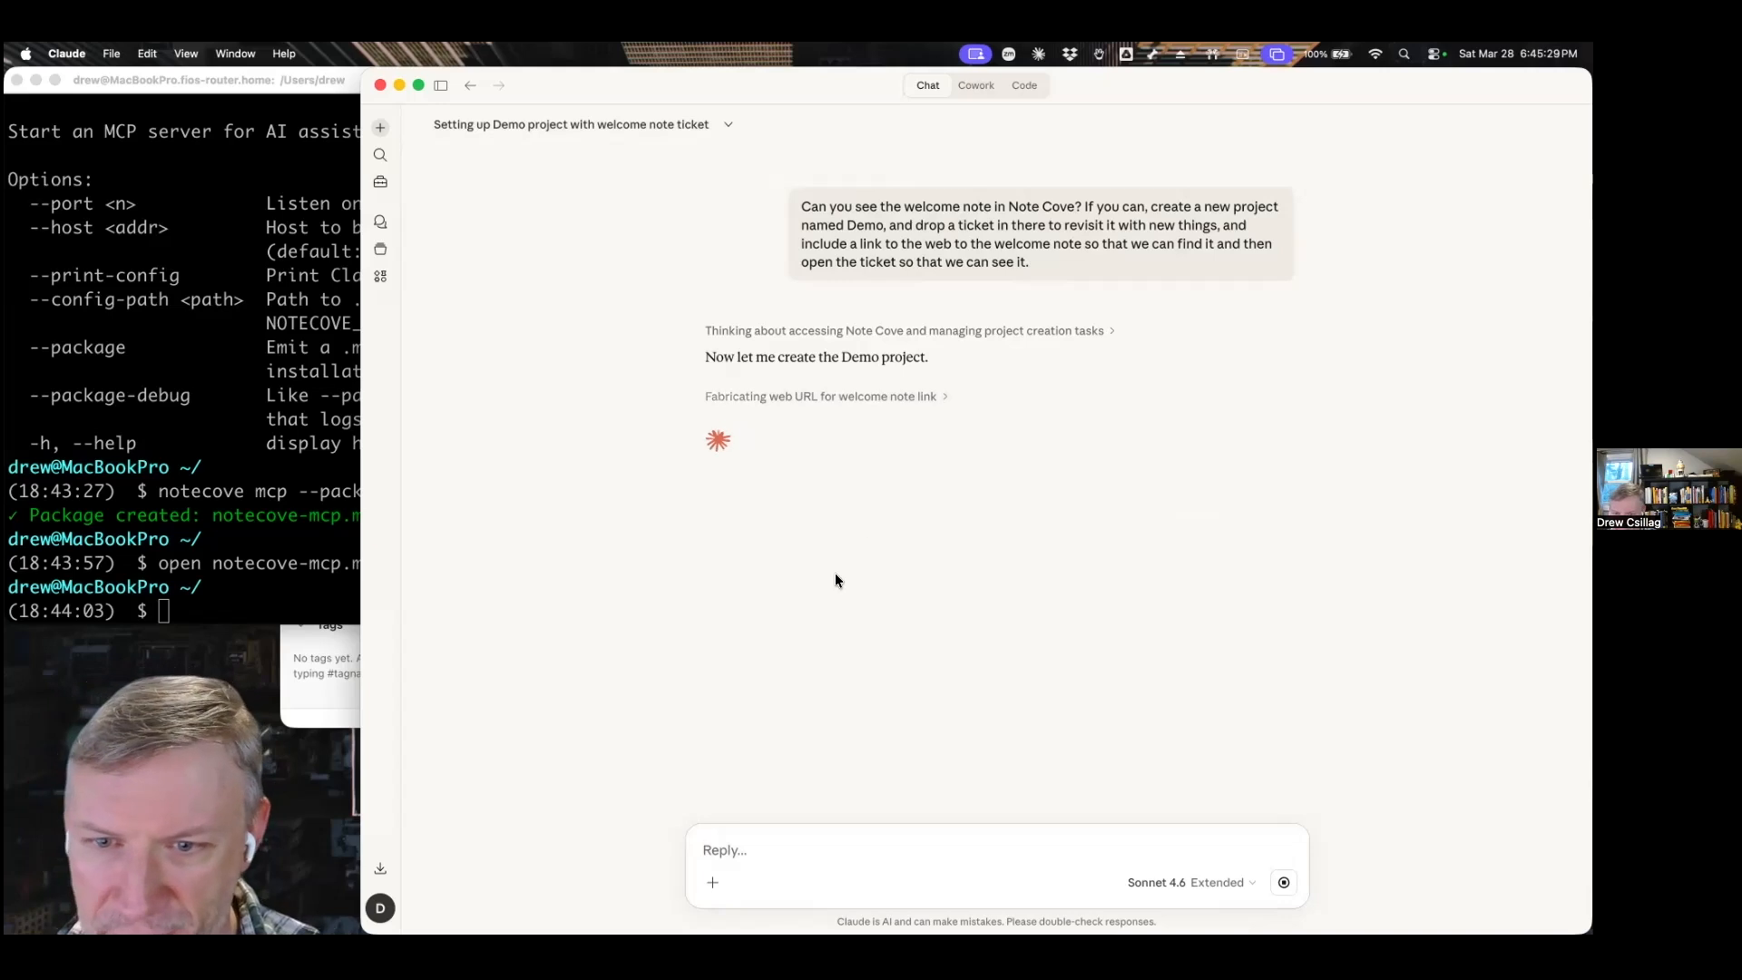
Alternate between NoteCove and Claude to check for the new Demo project and its ticket.
left_click(344, 696)
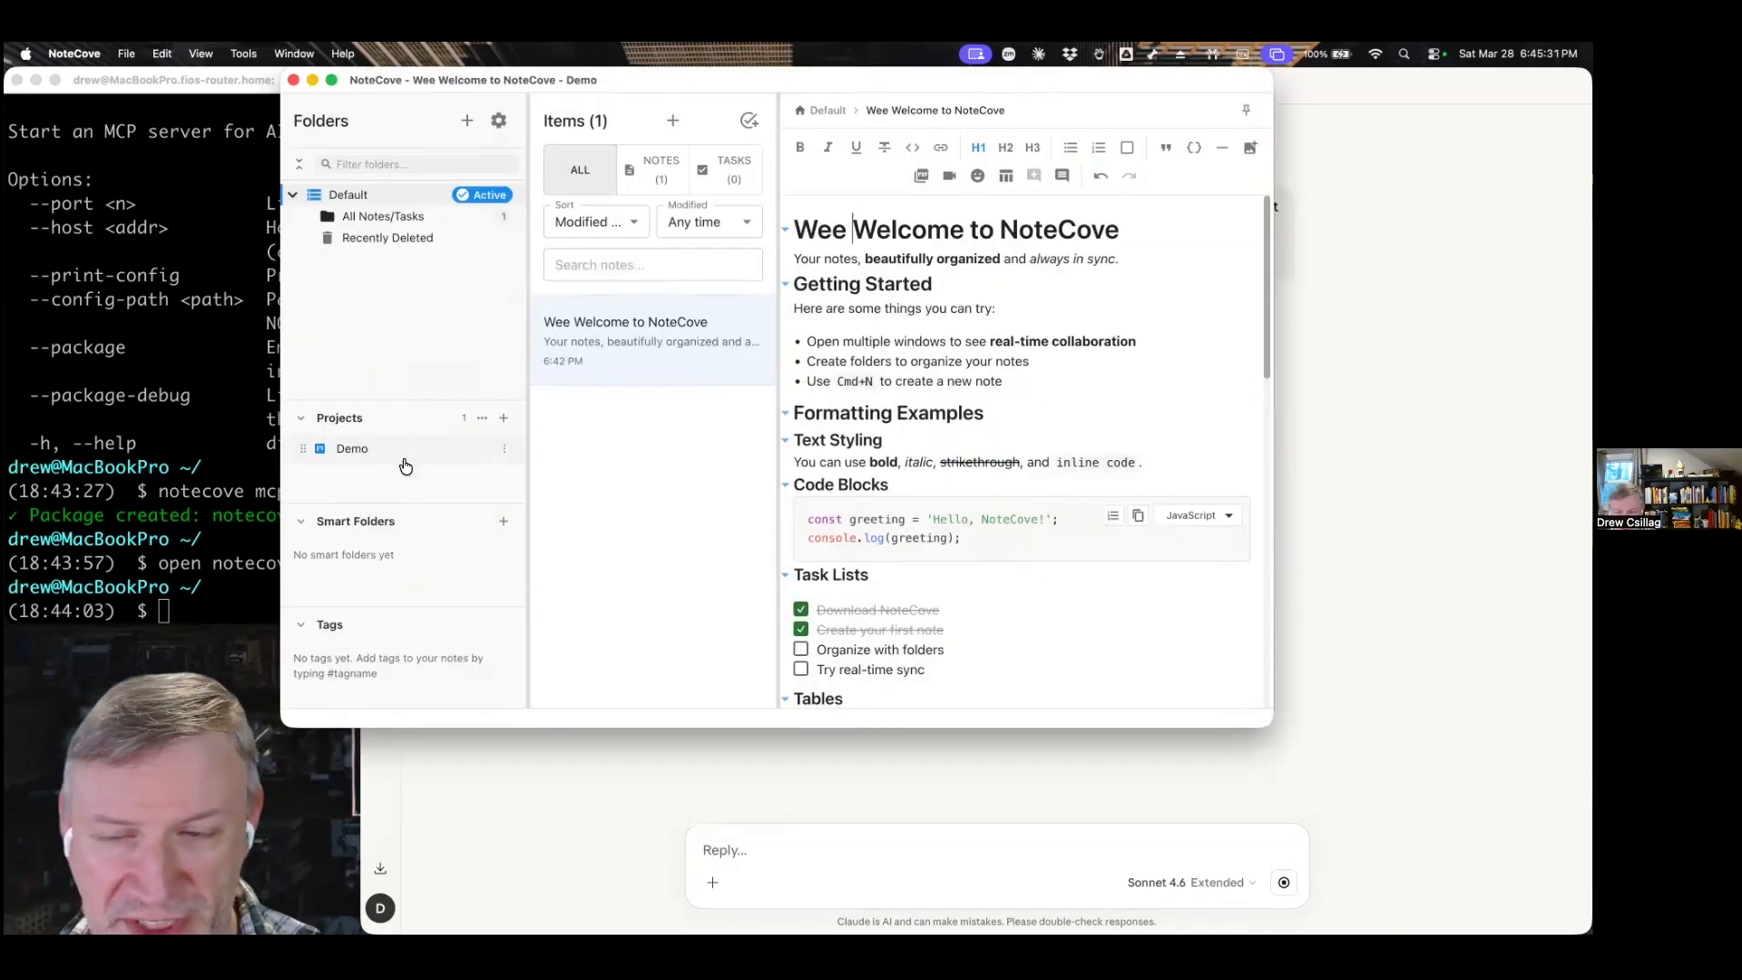
left_click(1410, 524)
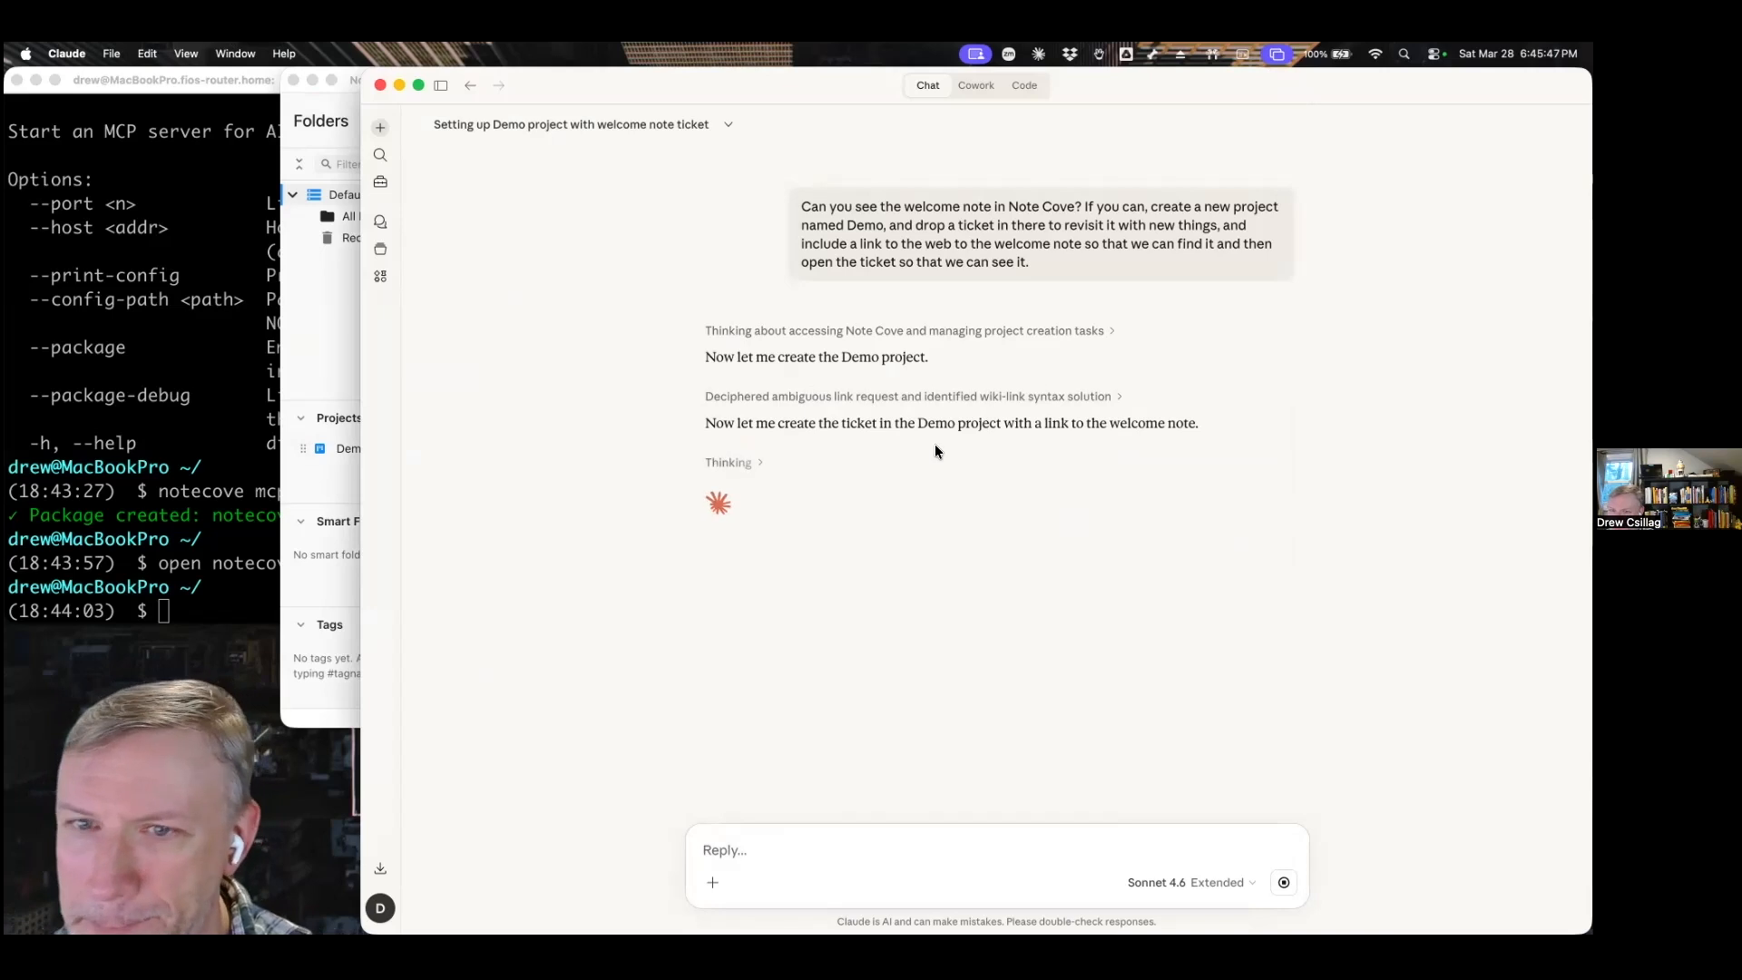
left_click(336, 354)
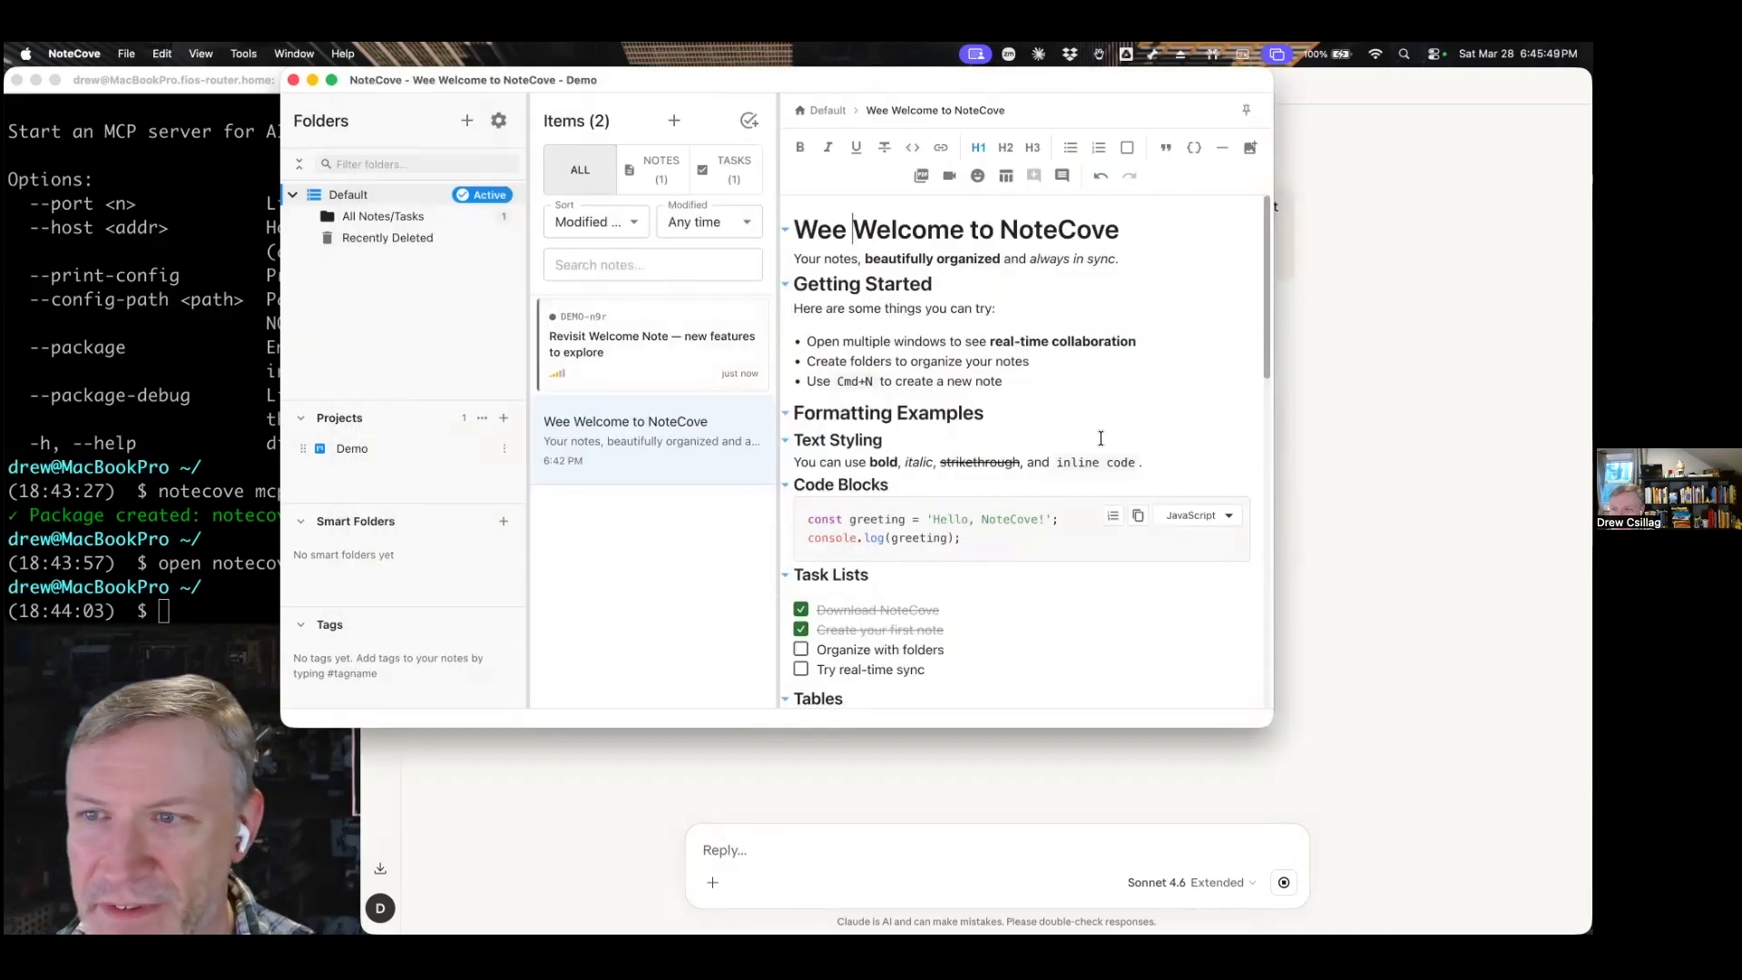
left_click(1423, 464)
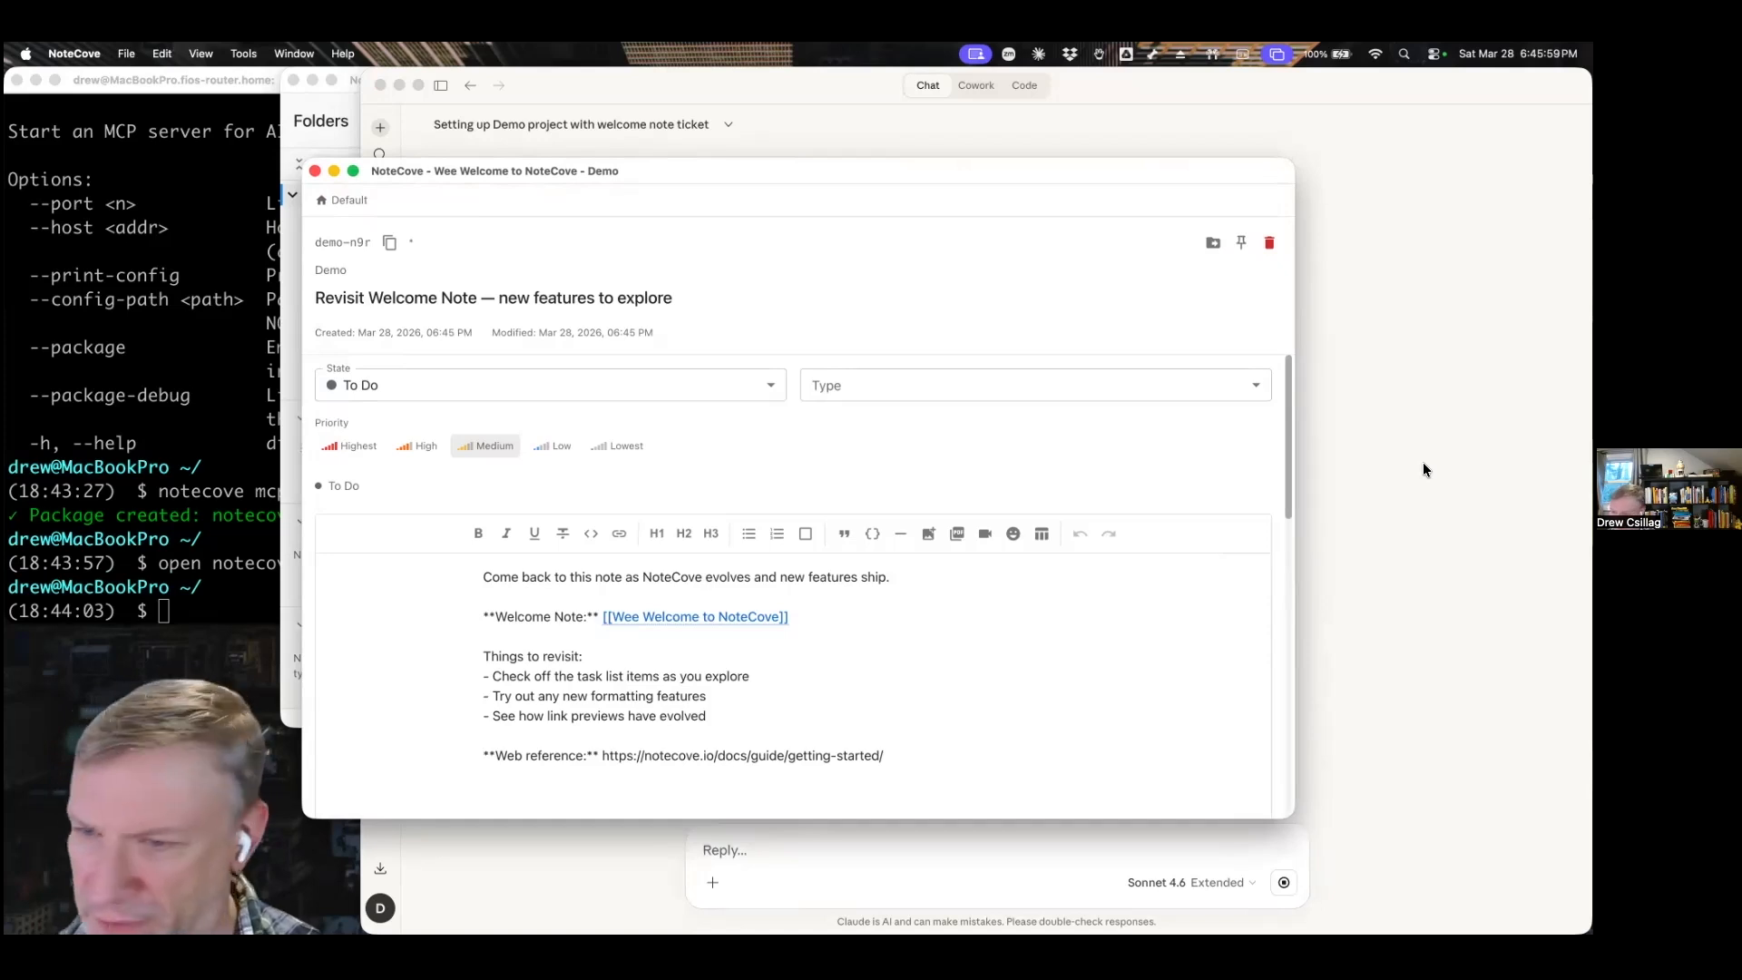
Move the ticket window aside and open the Demo project's board in its own window.
left_click_drag(681, 167, 720, 125)
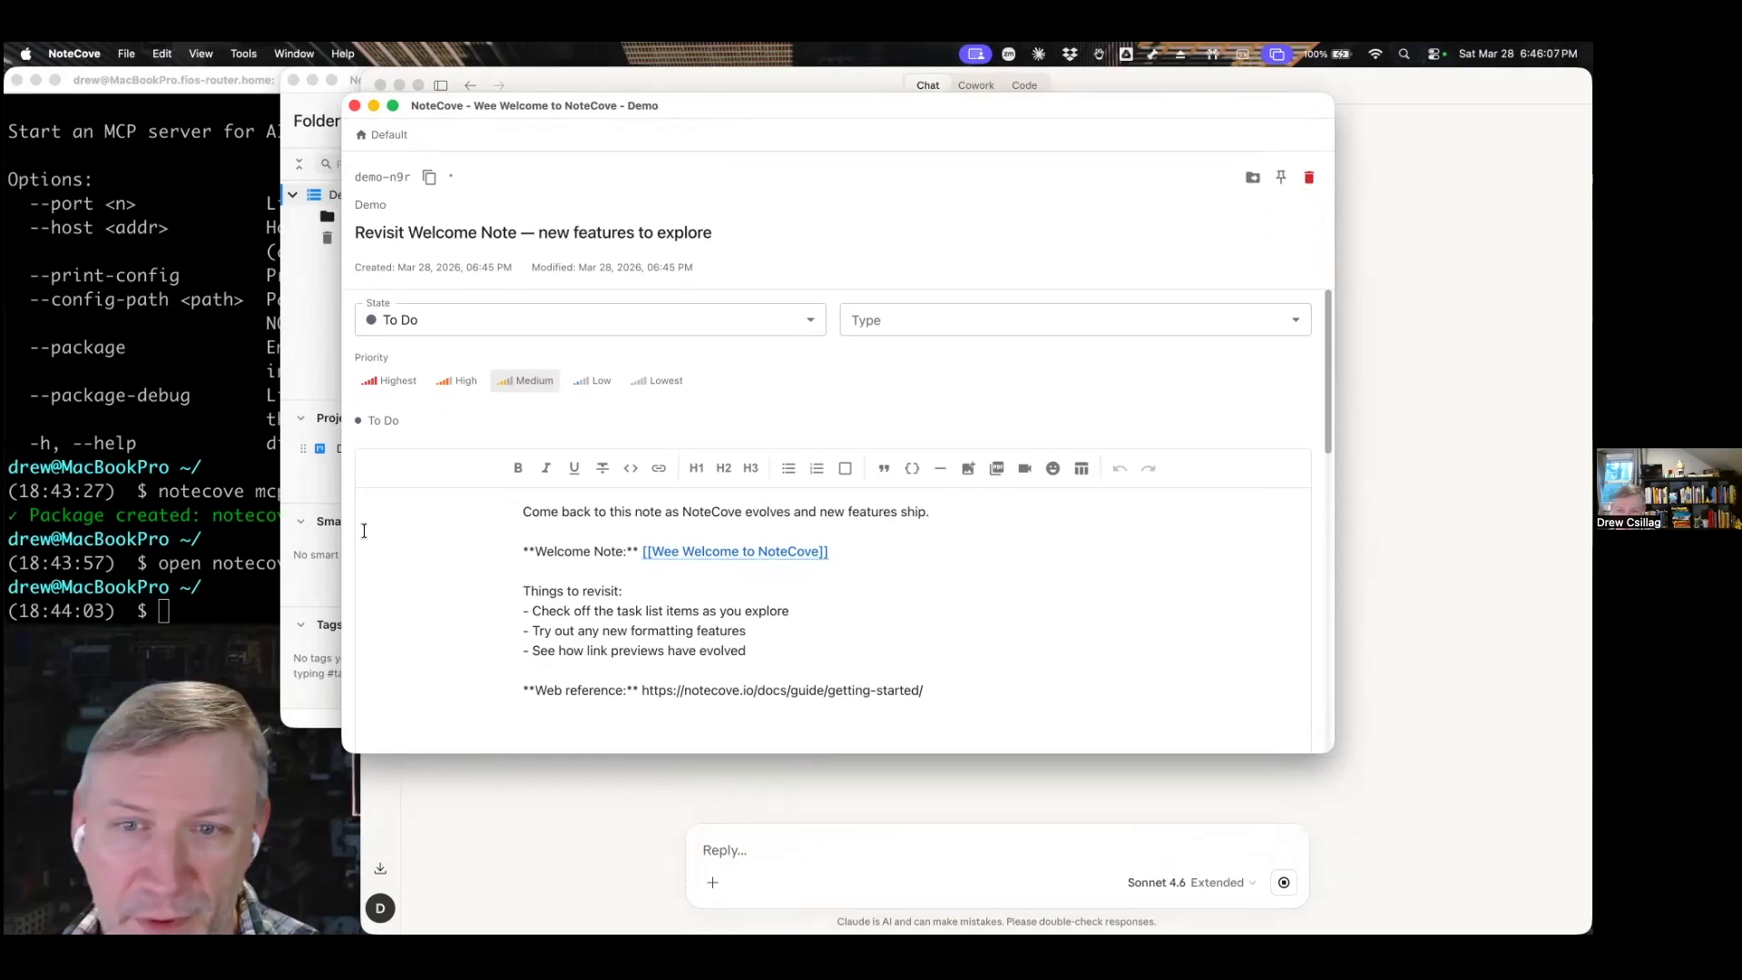
left_click(329, 449)
double_click(329, 450)
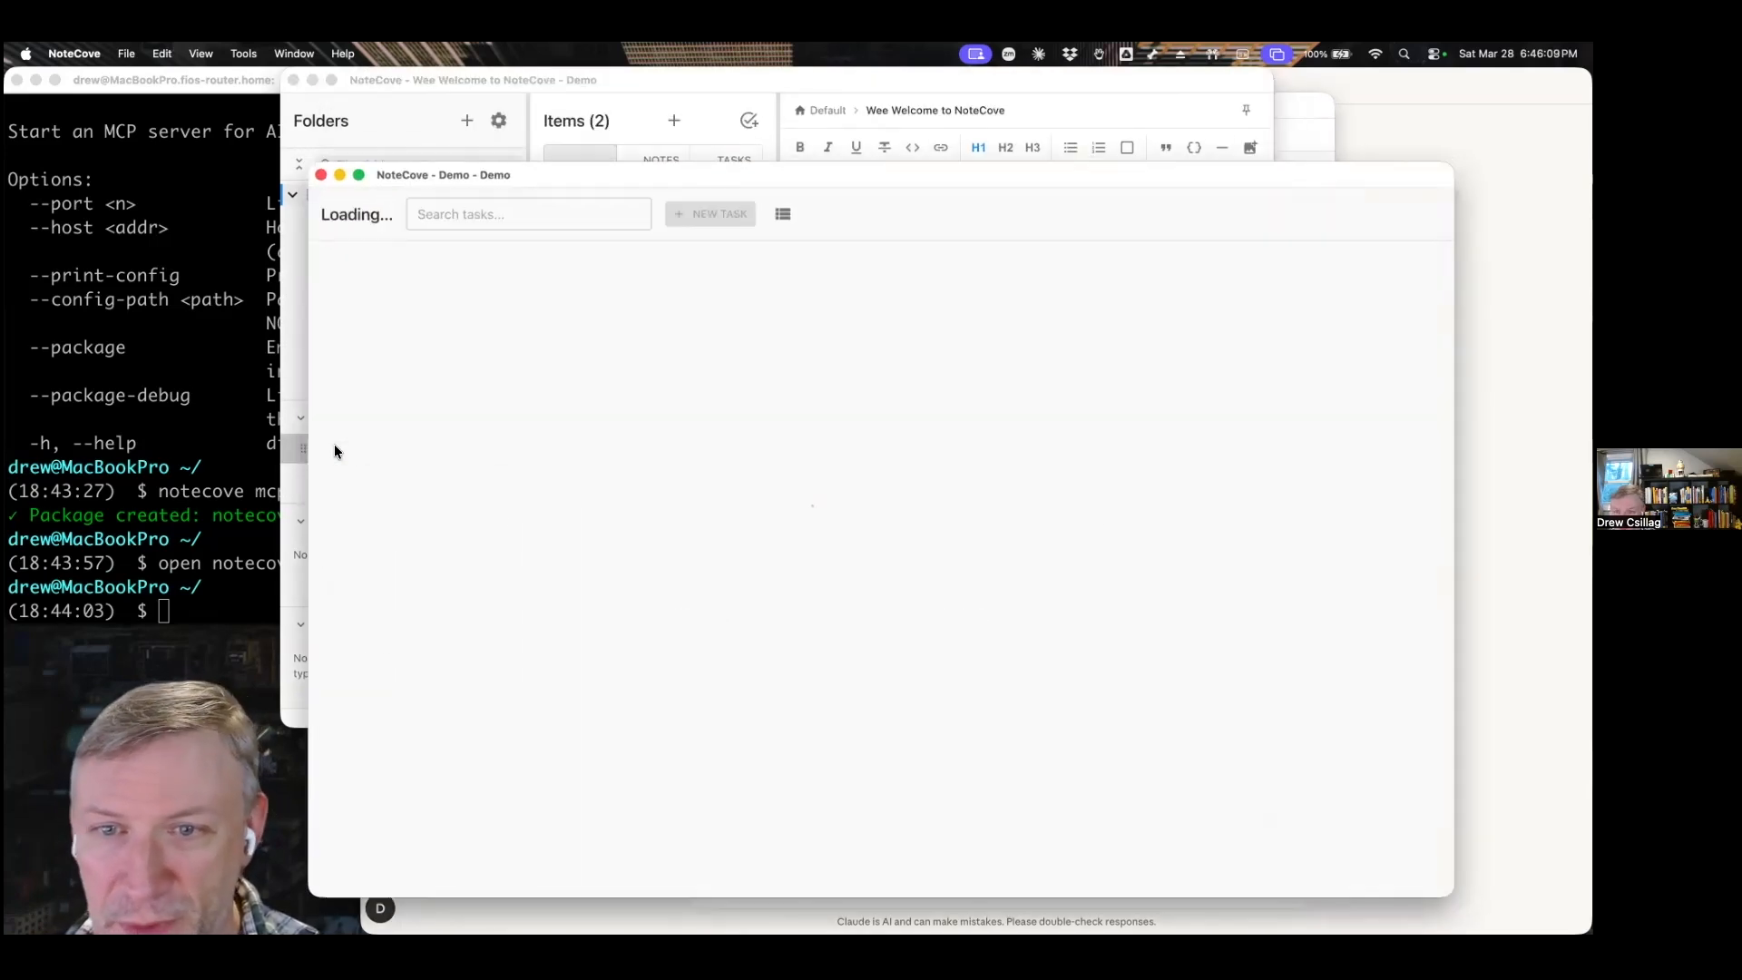
Narrow the Demo board window and arrange it beside the main NoteCove window, keeping the board in front.
left_click_drag(1221, 169, 1129, 84)
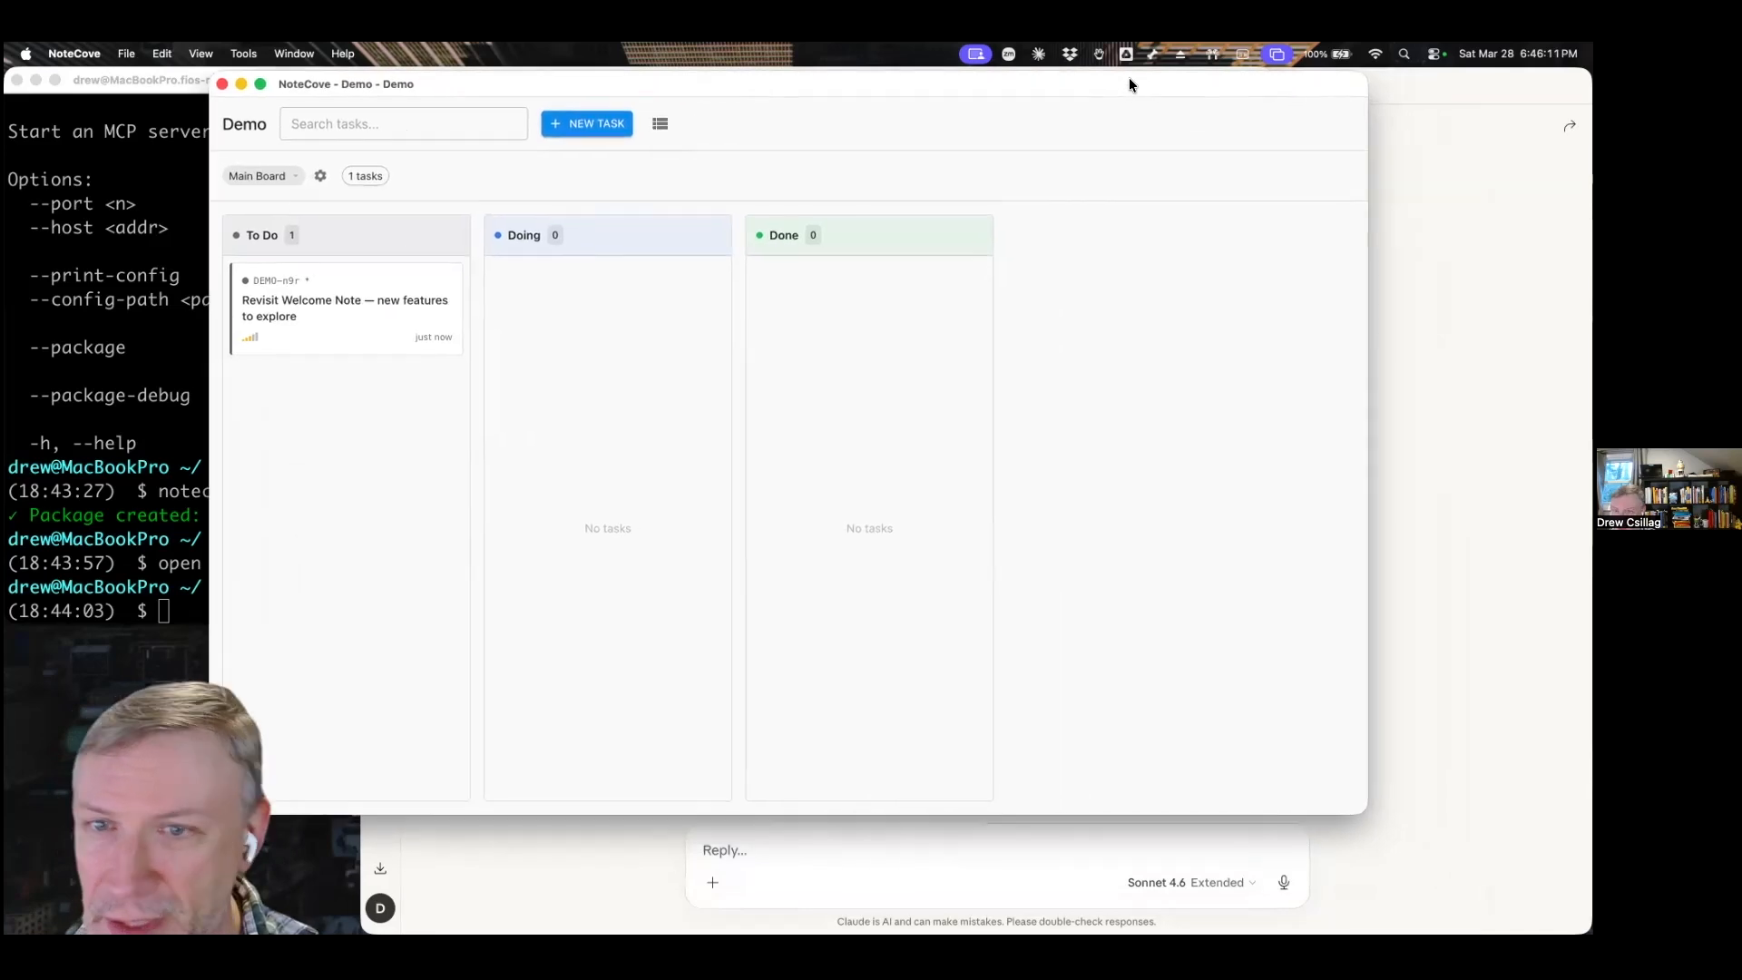
left_click_drag(1366, 328, 983, 356)
left_click_drag(626, 98, 443, 97)
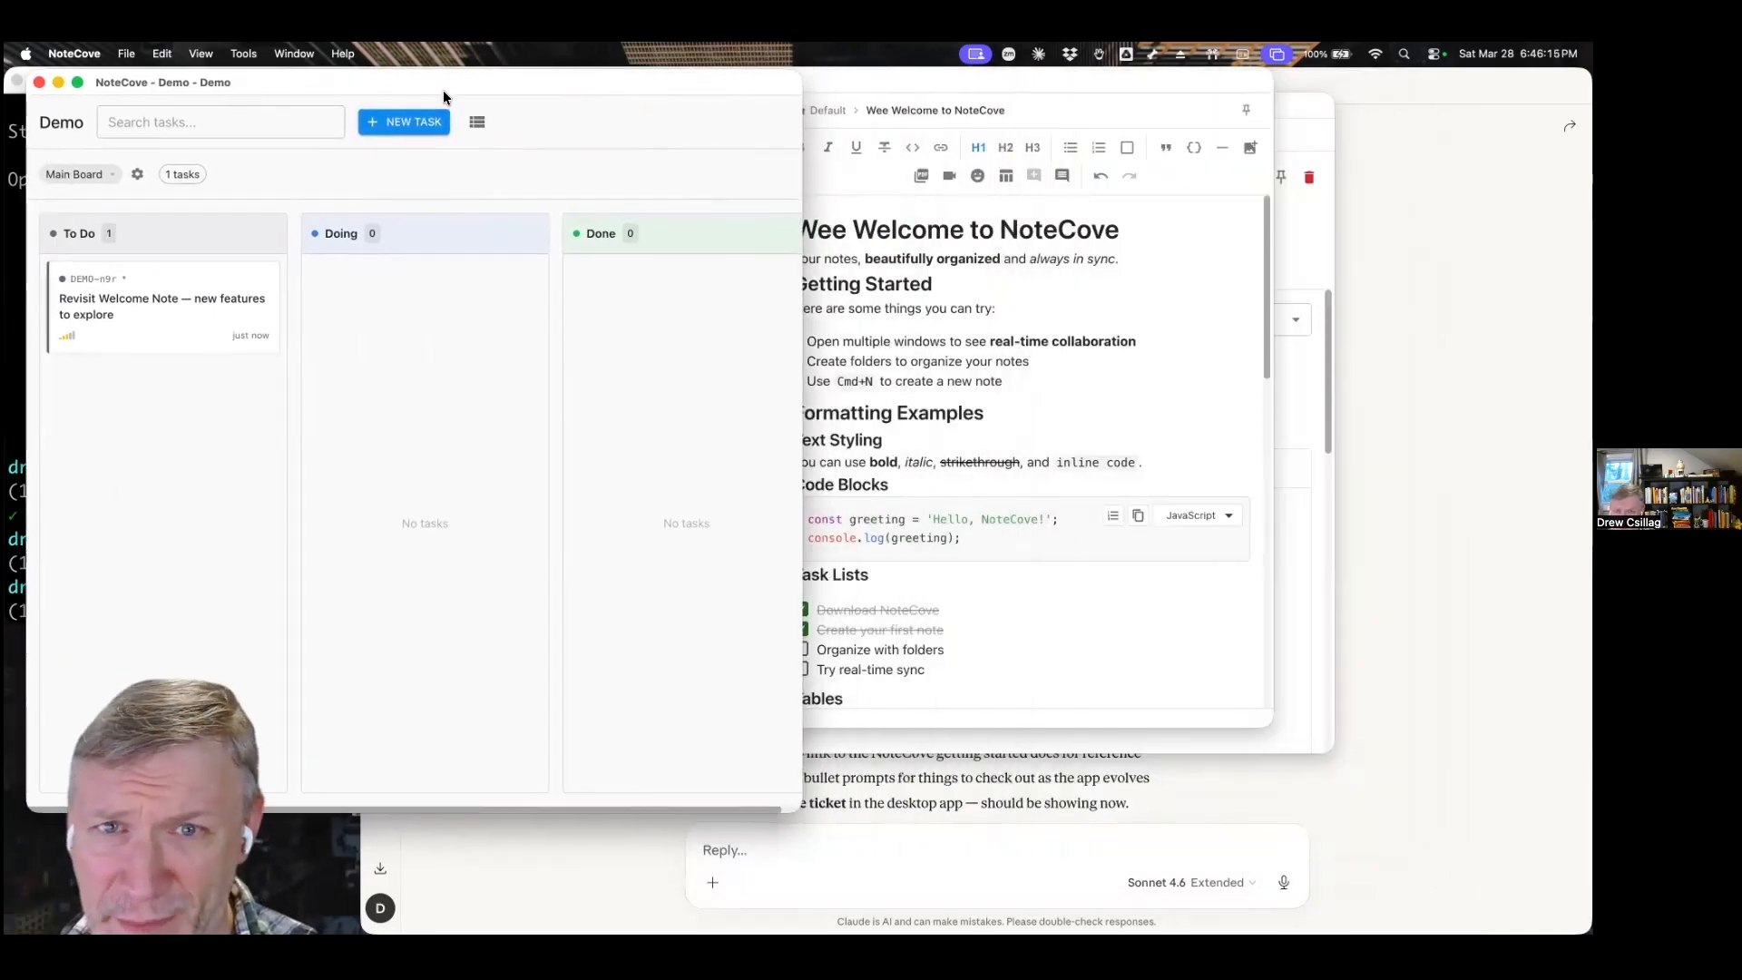
left_click_drag(867, 79, 1119, 80)
left_click(466, 164)
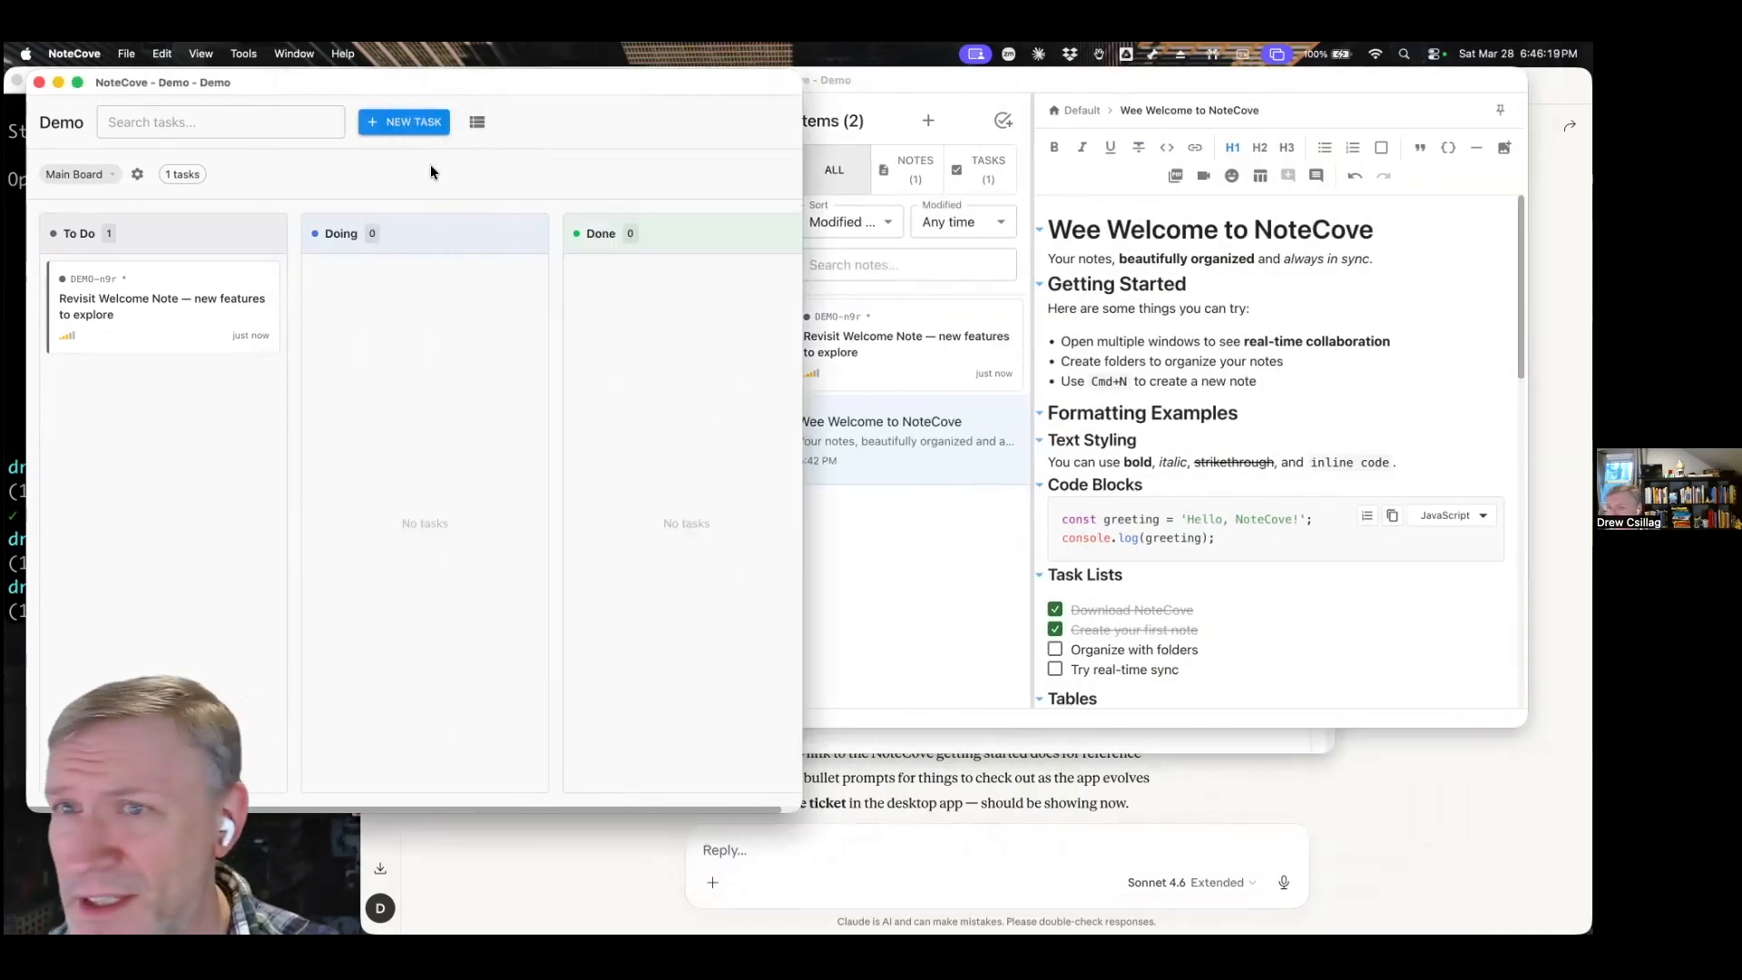
Open the Revisit Welcome Note ticket from the board and view its Type options without choosing one.
left_click(183, 300)
left_click(689, 394)
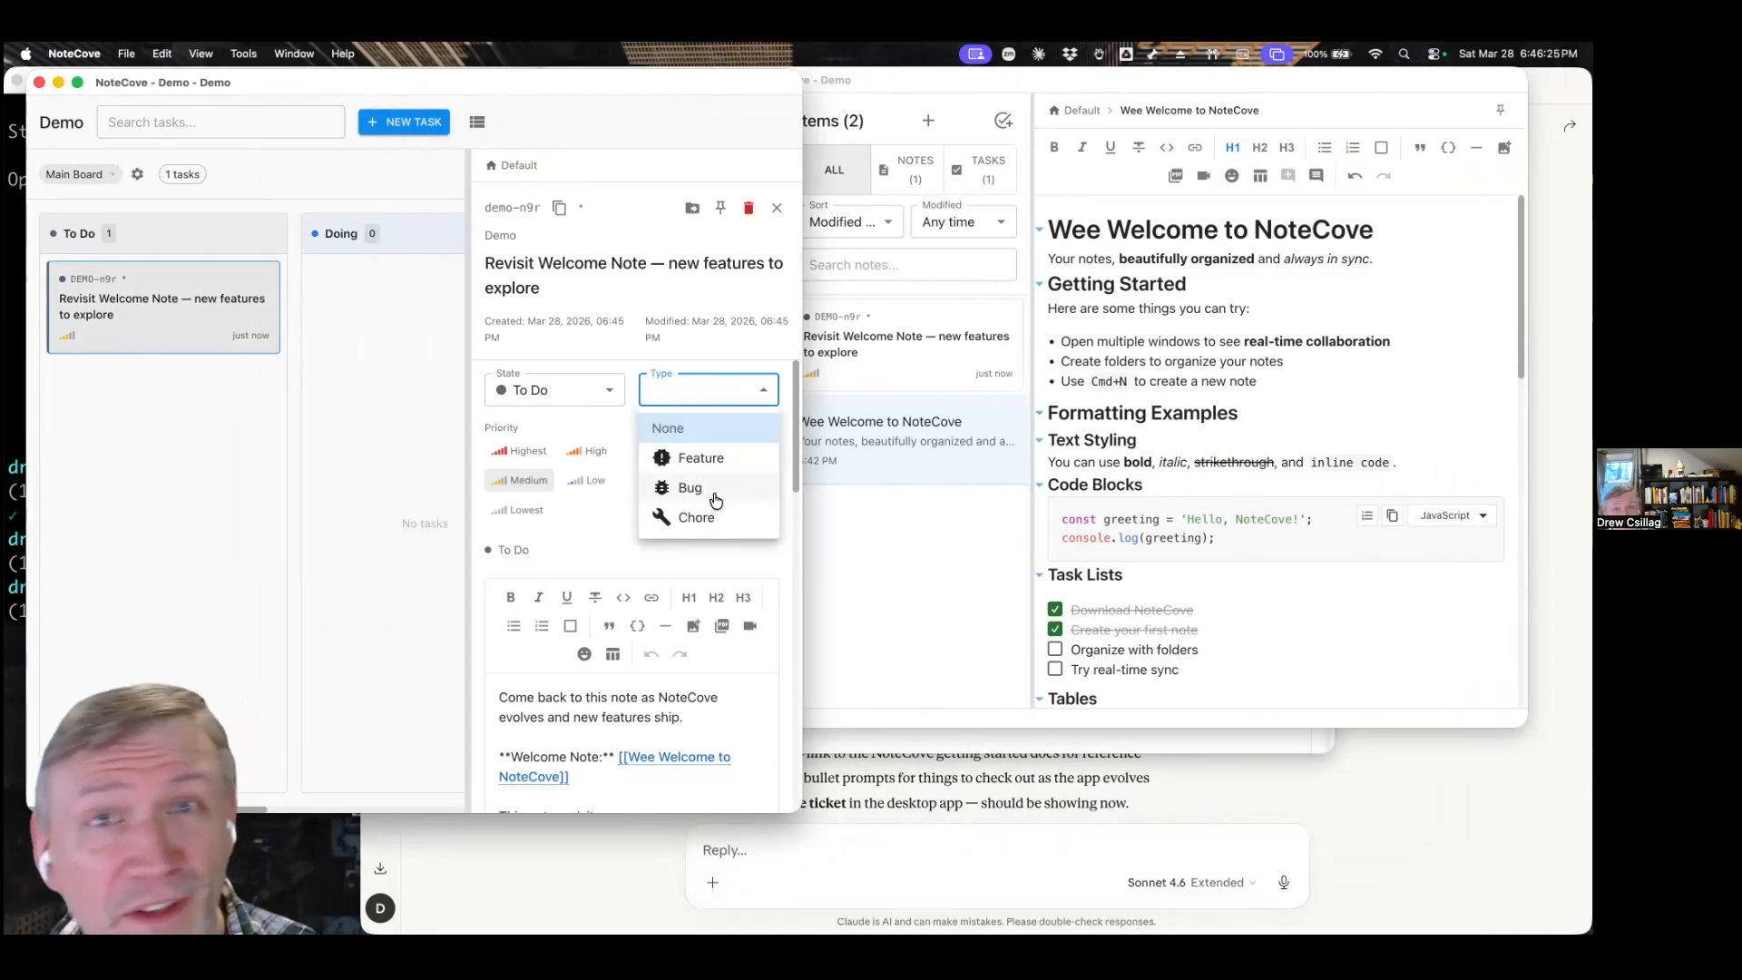
left_click(686, 309)
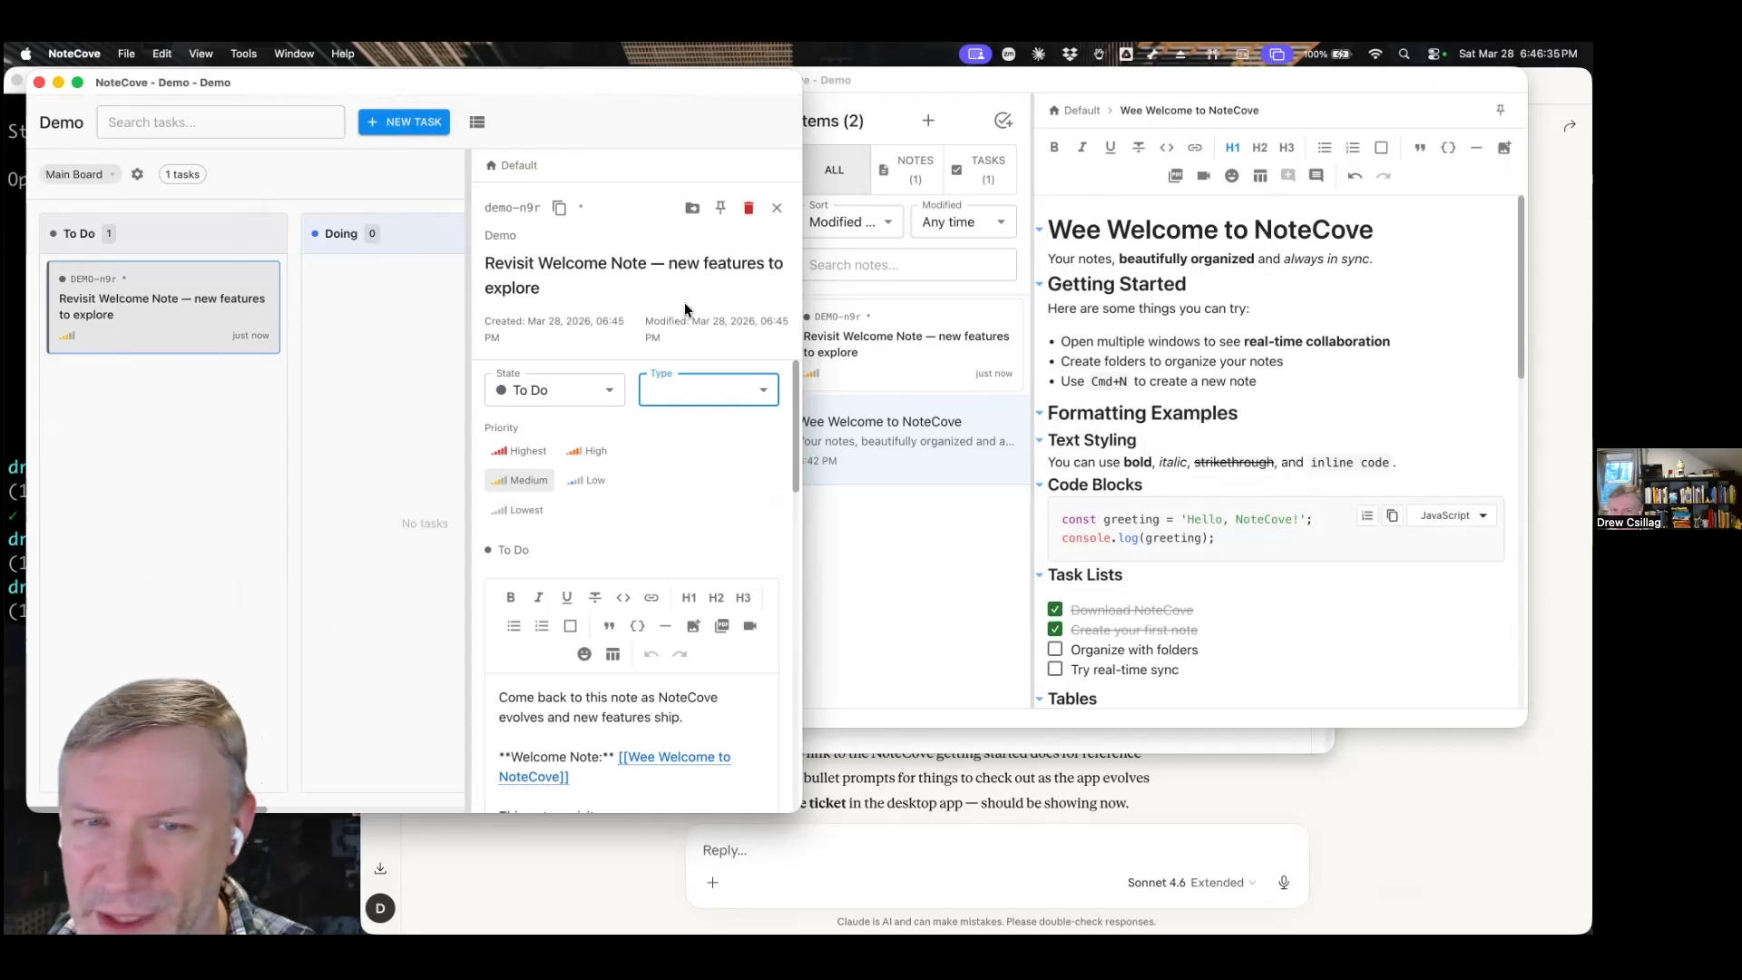
View the end of the welcome note, then follow the ticket's Wee Welcome to NoteCove link to open the note in its own window.
left_click(924, 530)
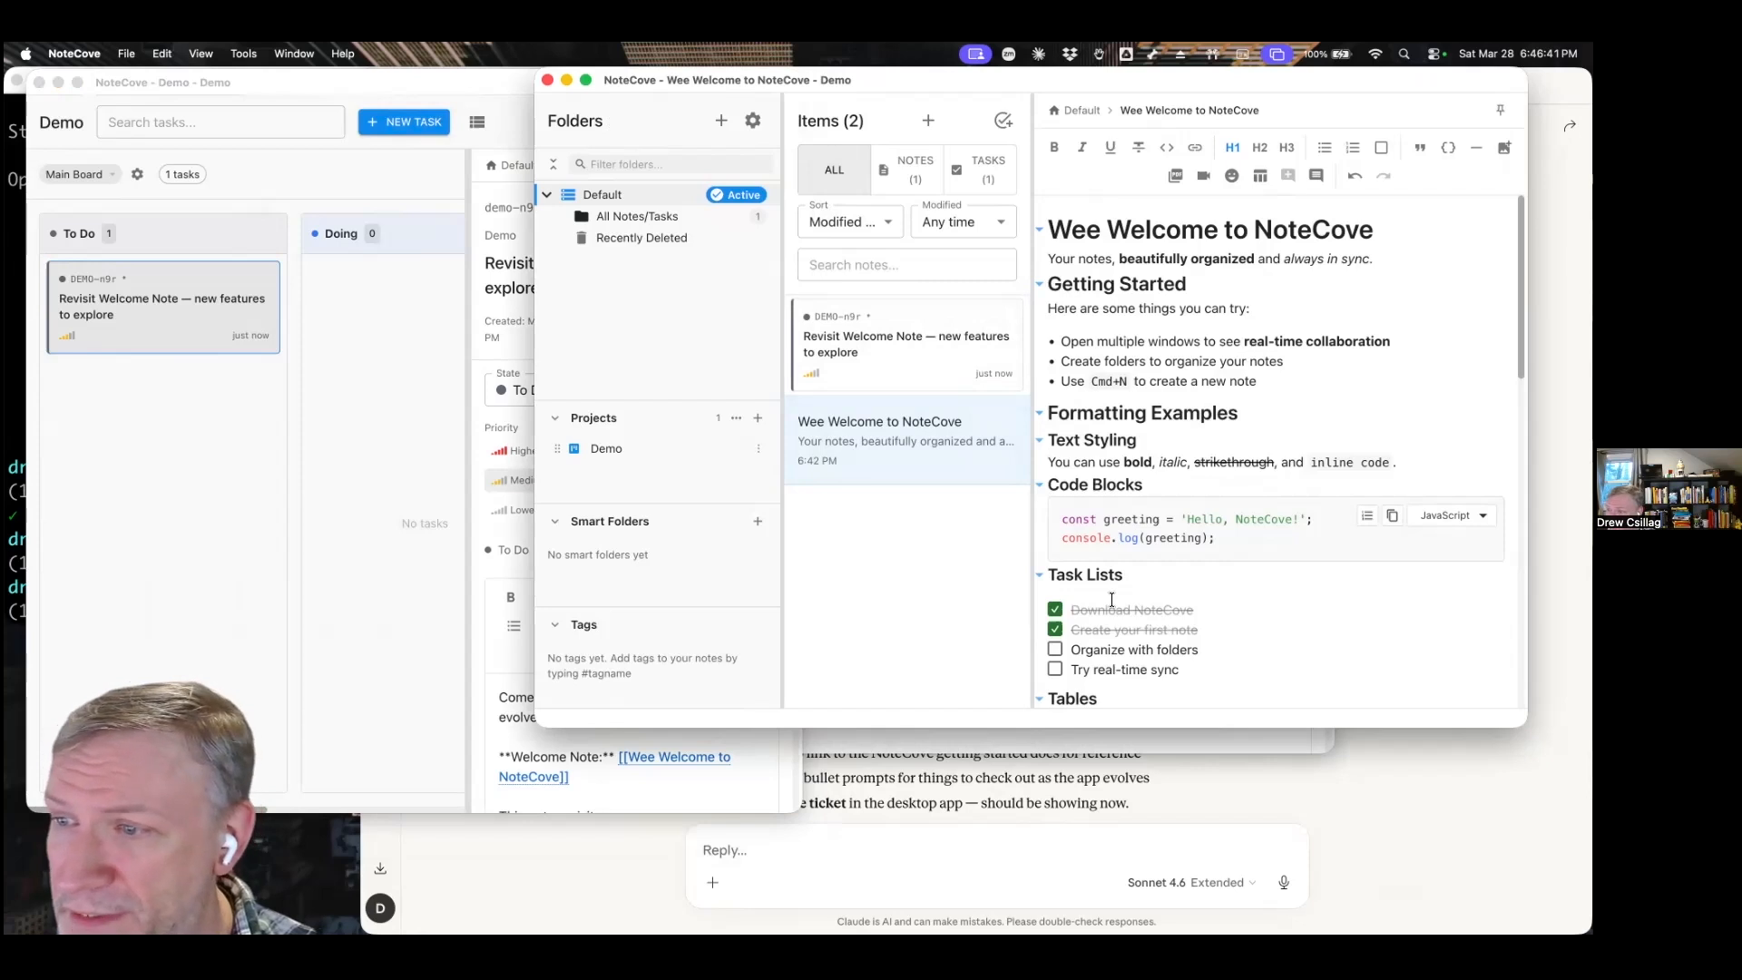
scroll(1107, 595, "down", 10)
left_click(639, 801)
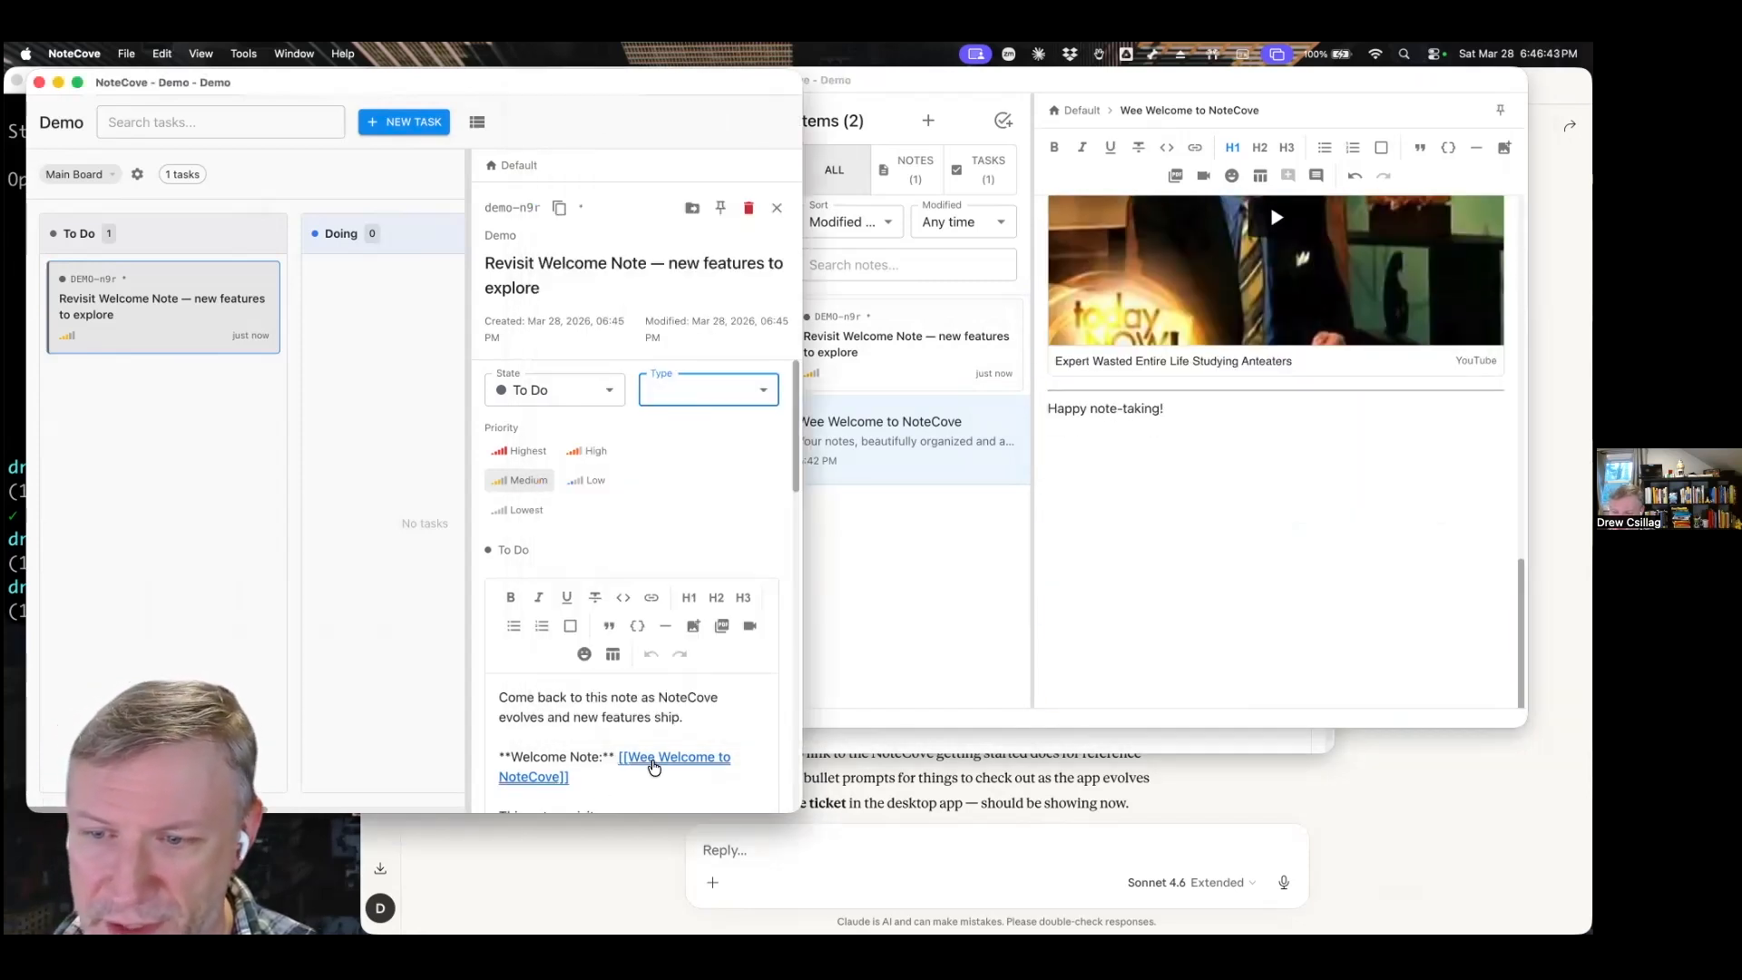
left_click(653, 766)
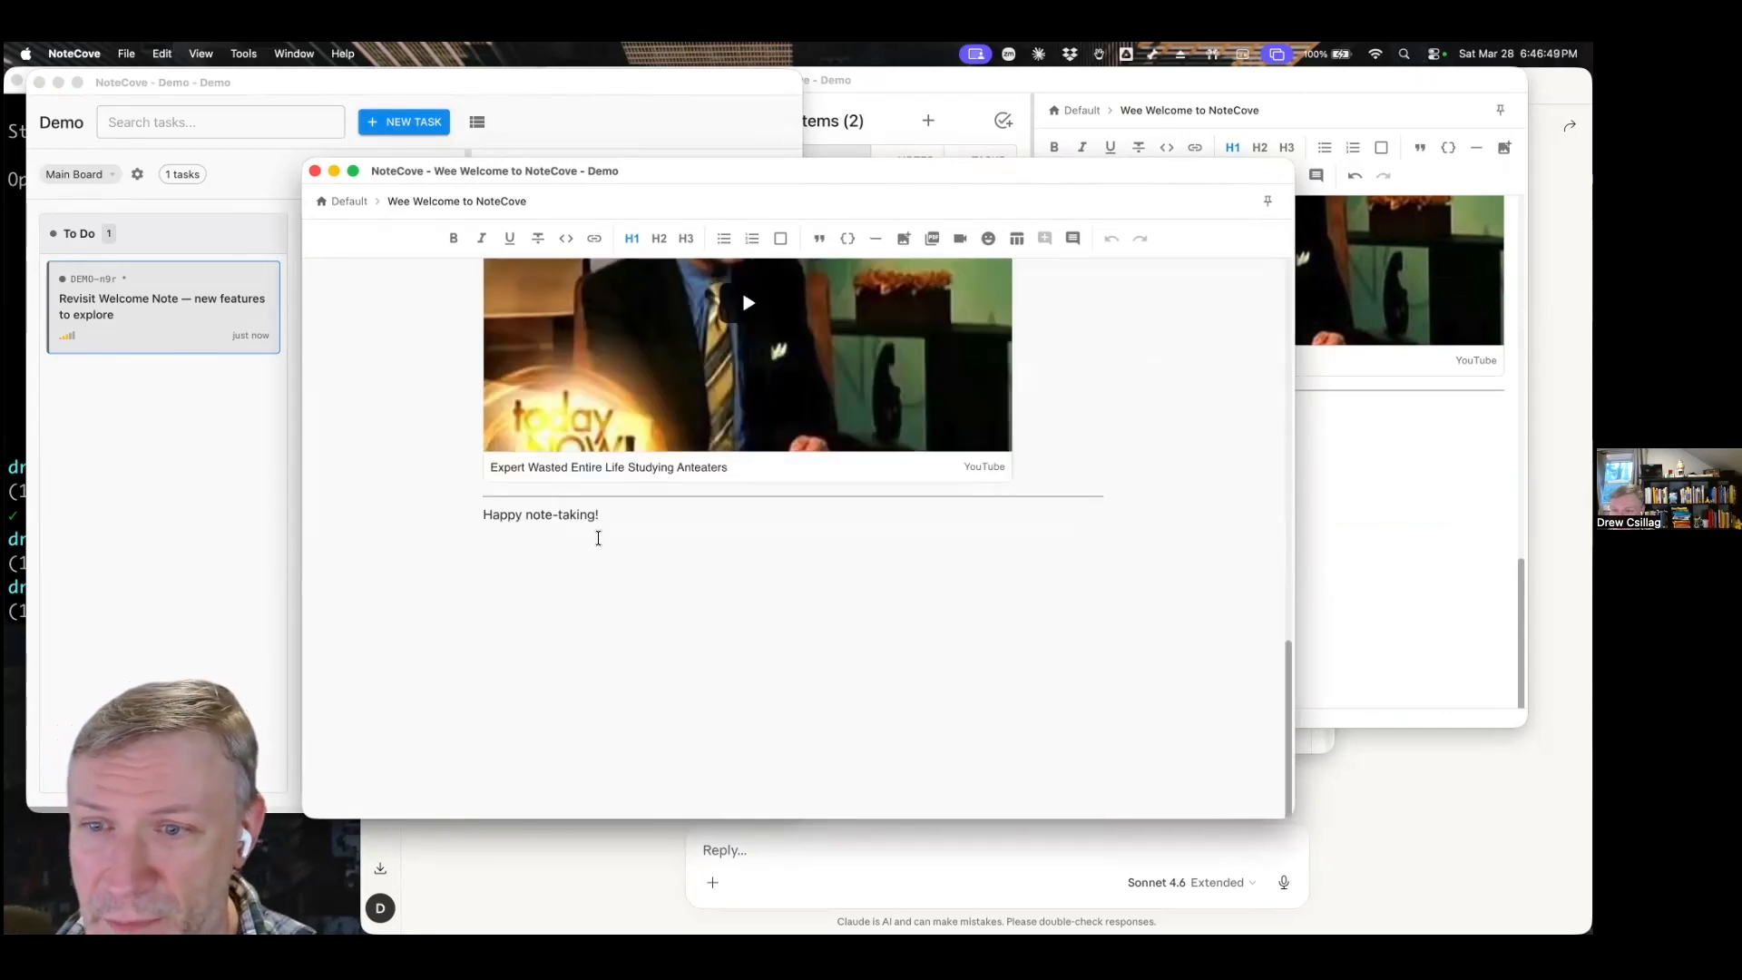
Insert a link to the demo-n9r task on a new line below "Happy note-taking!", finding it with [[T:demo-.
key("Return")
type("[[")
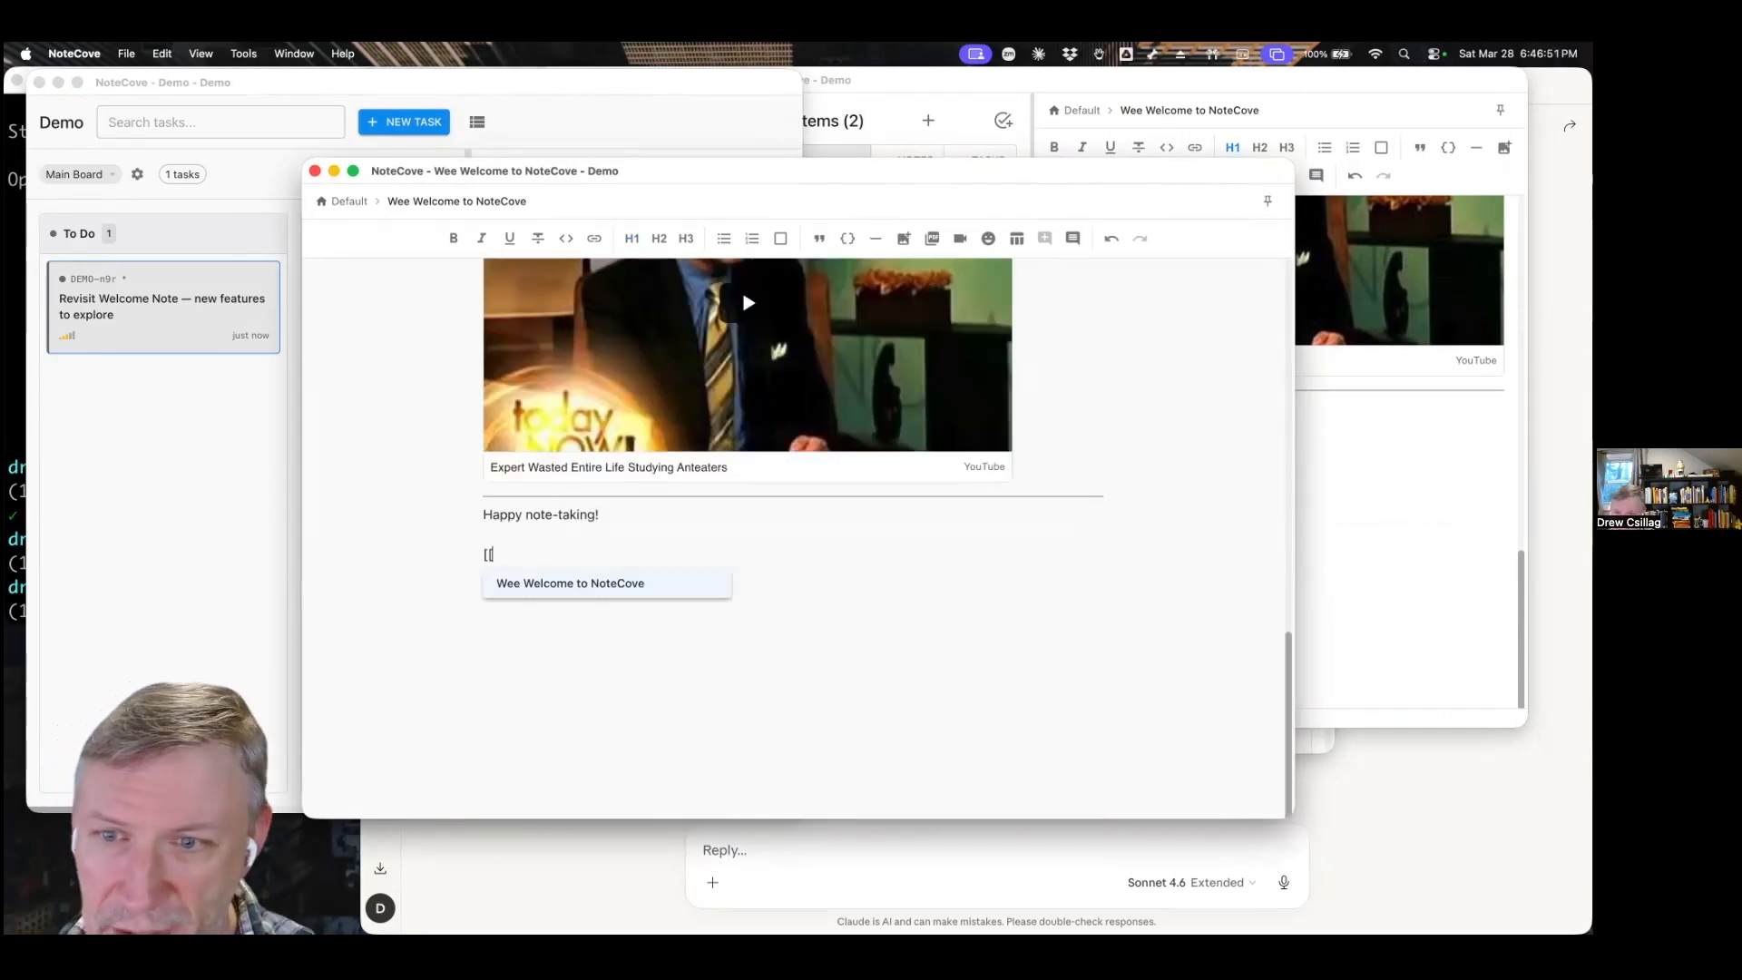
type("T:demo-n")
key("Return")
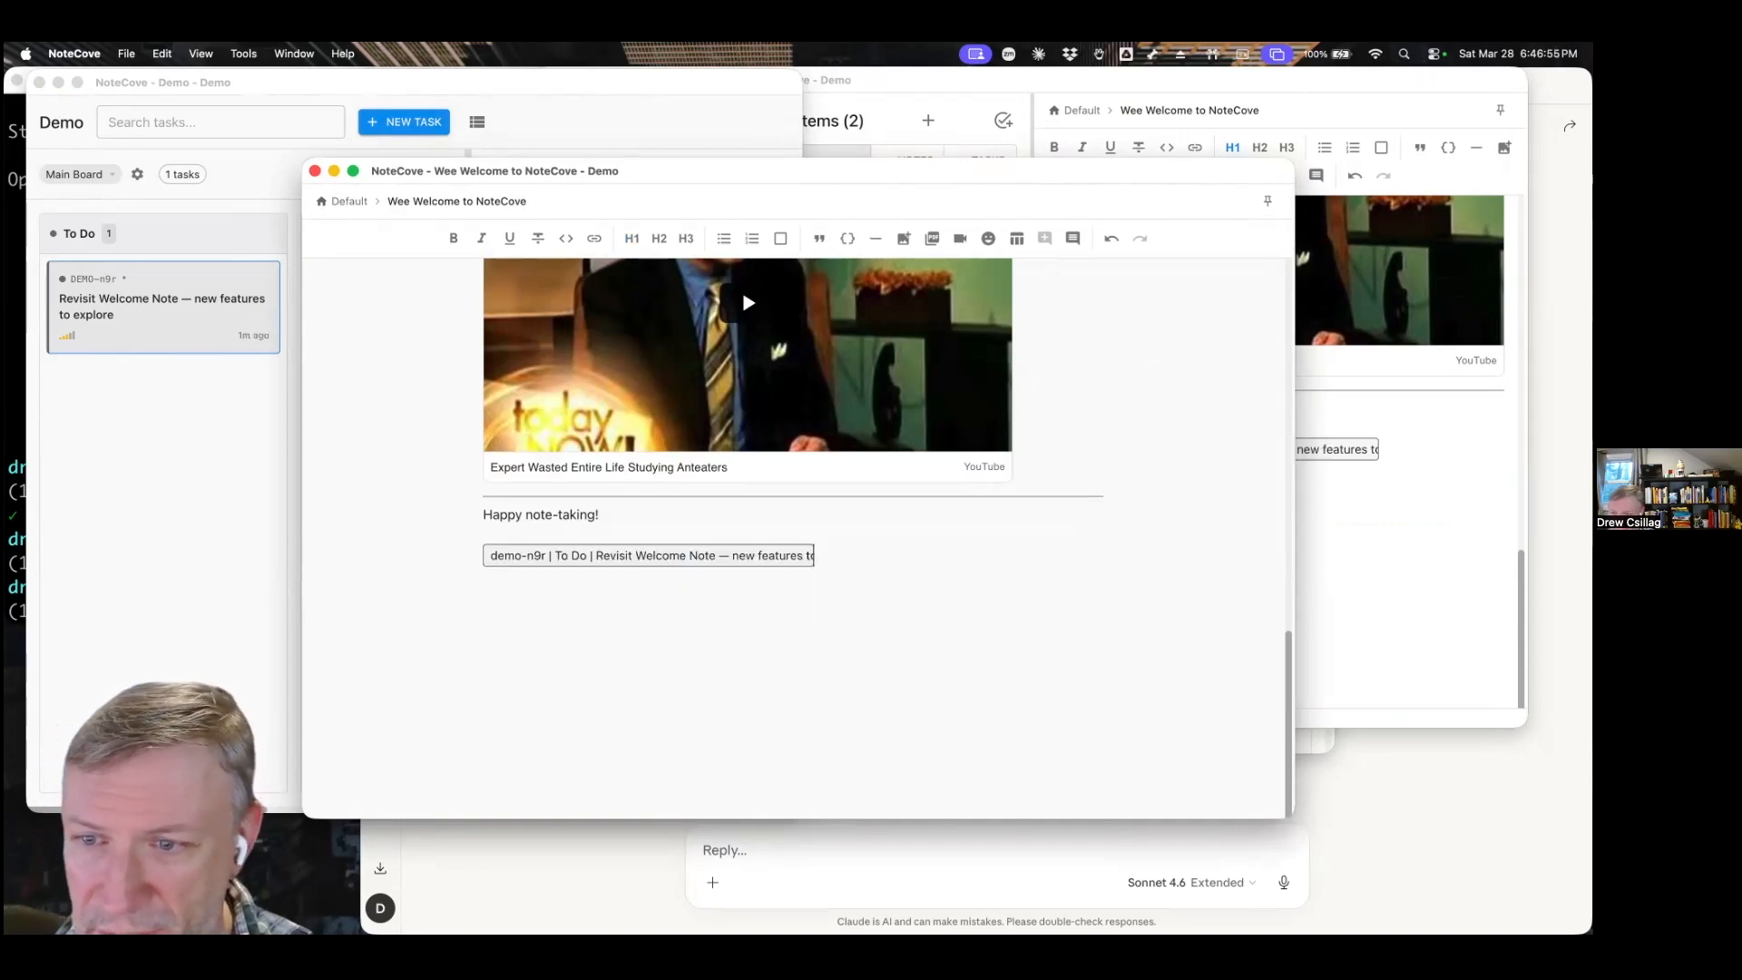
Move the note window clear of the board, set the Revisit Welcome Note ticket to Doing there, and bring the note back in front.
left_click_drag(776, 172, 995, 221)
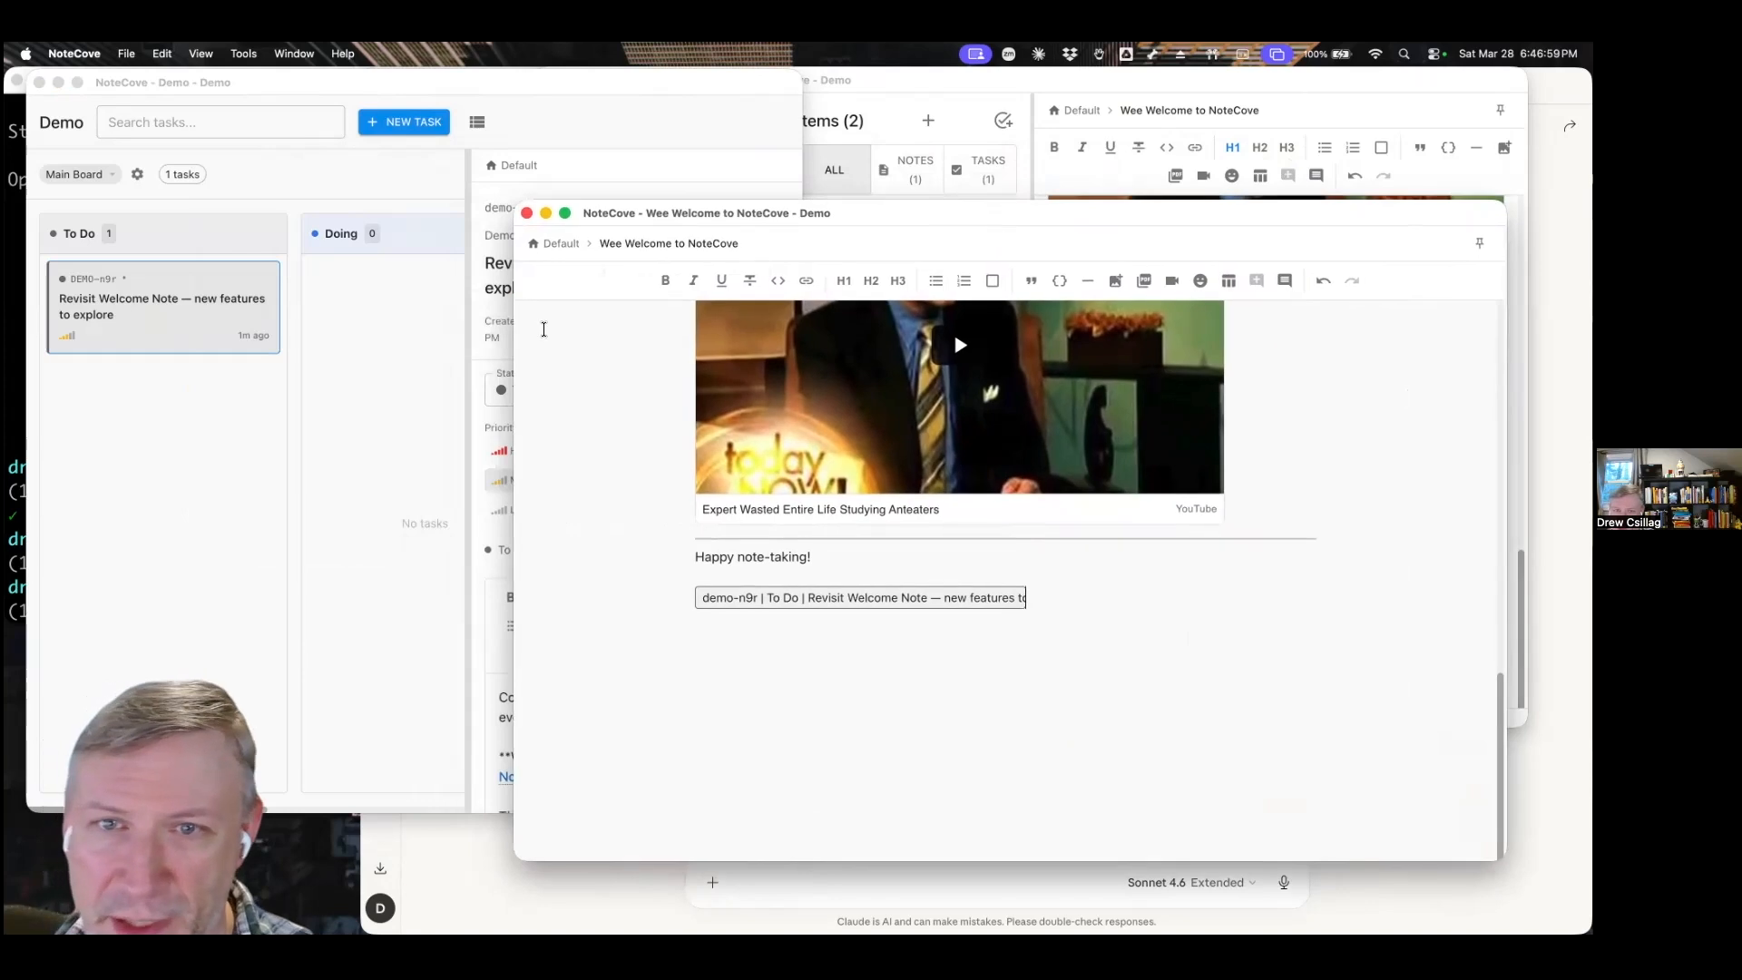
left_click(128, 315)
left_click_drag(142, 308, 320, 304)
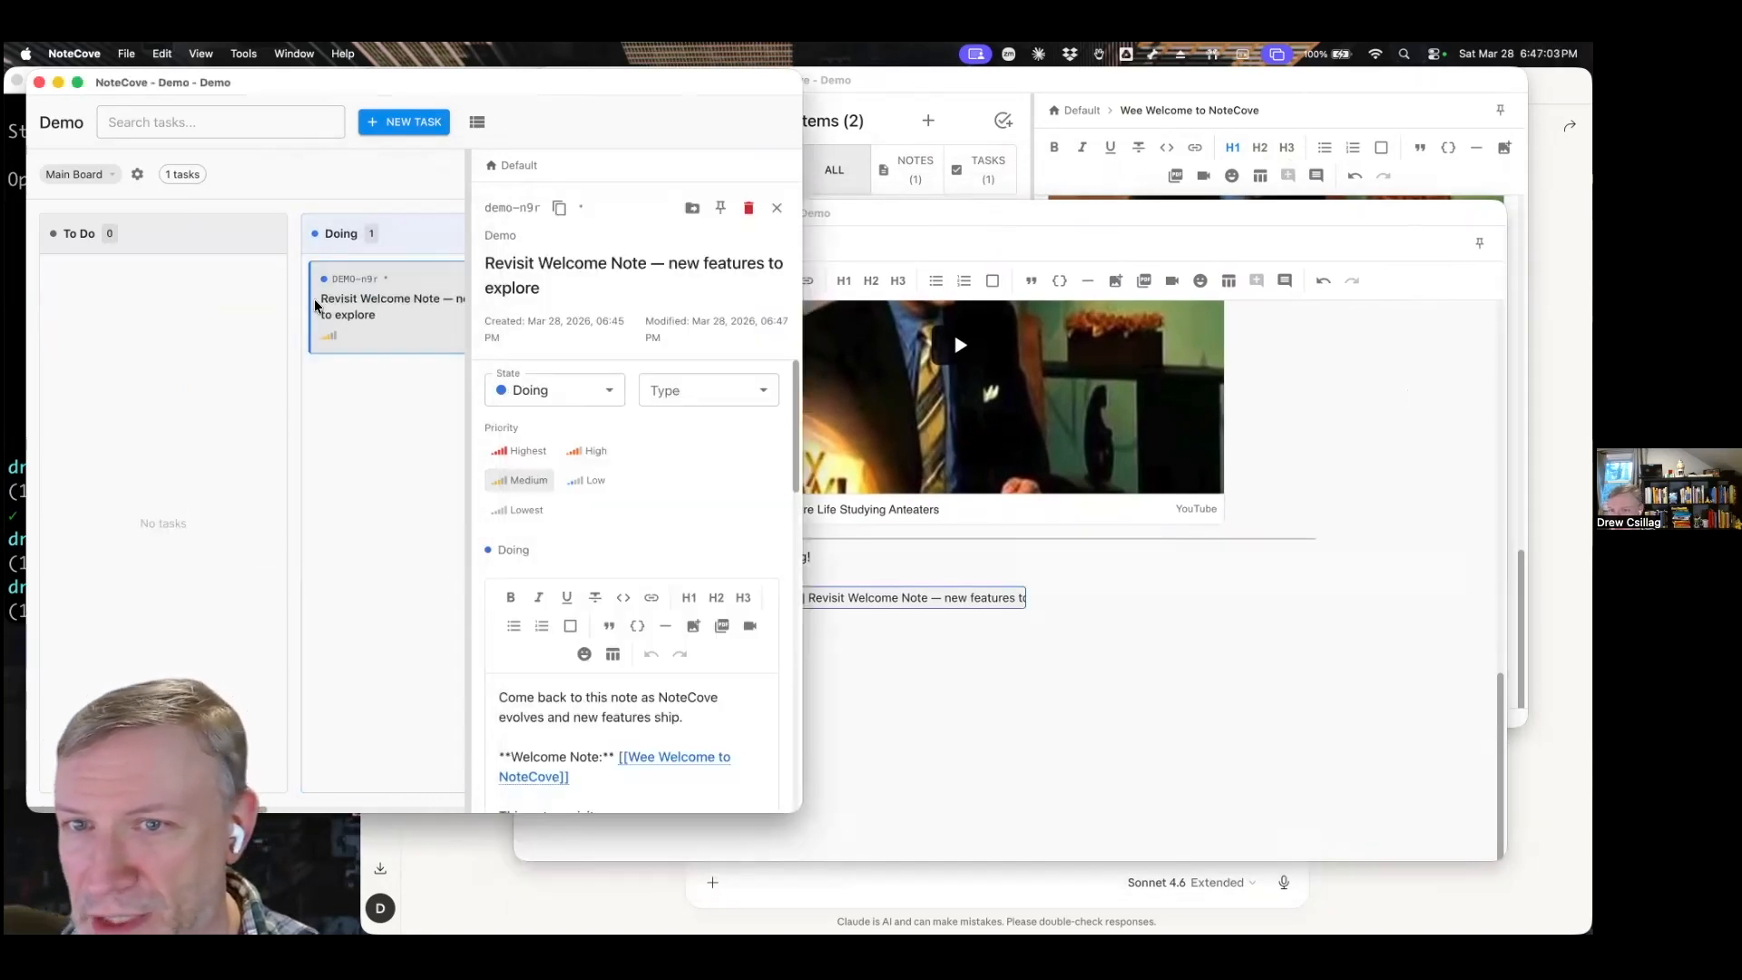
left_click(1017, 721)
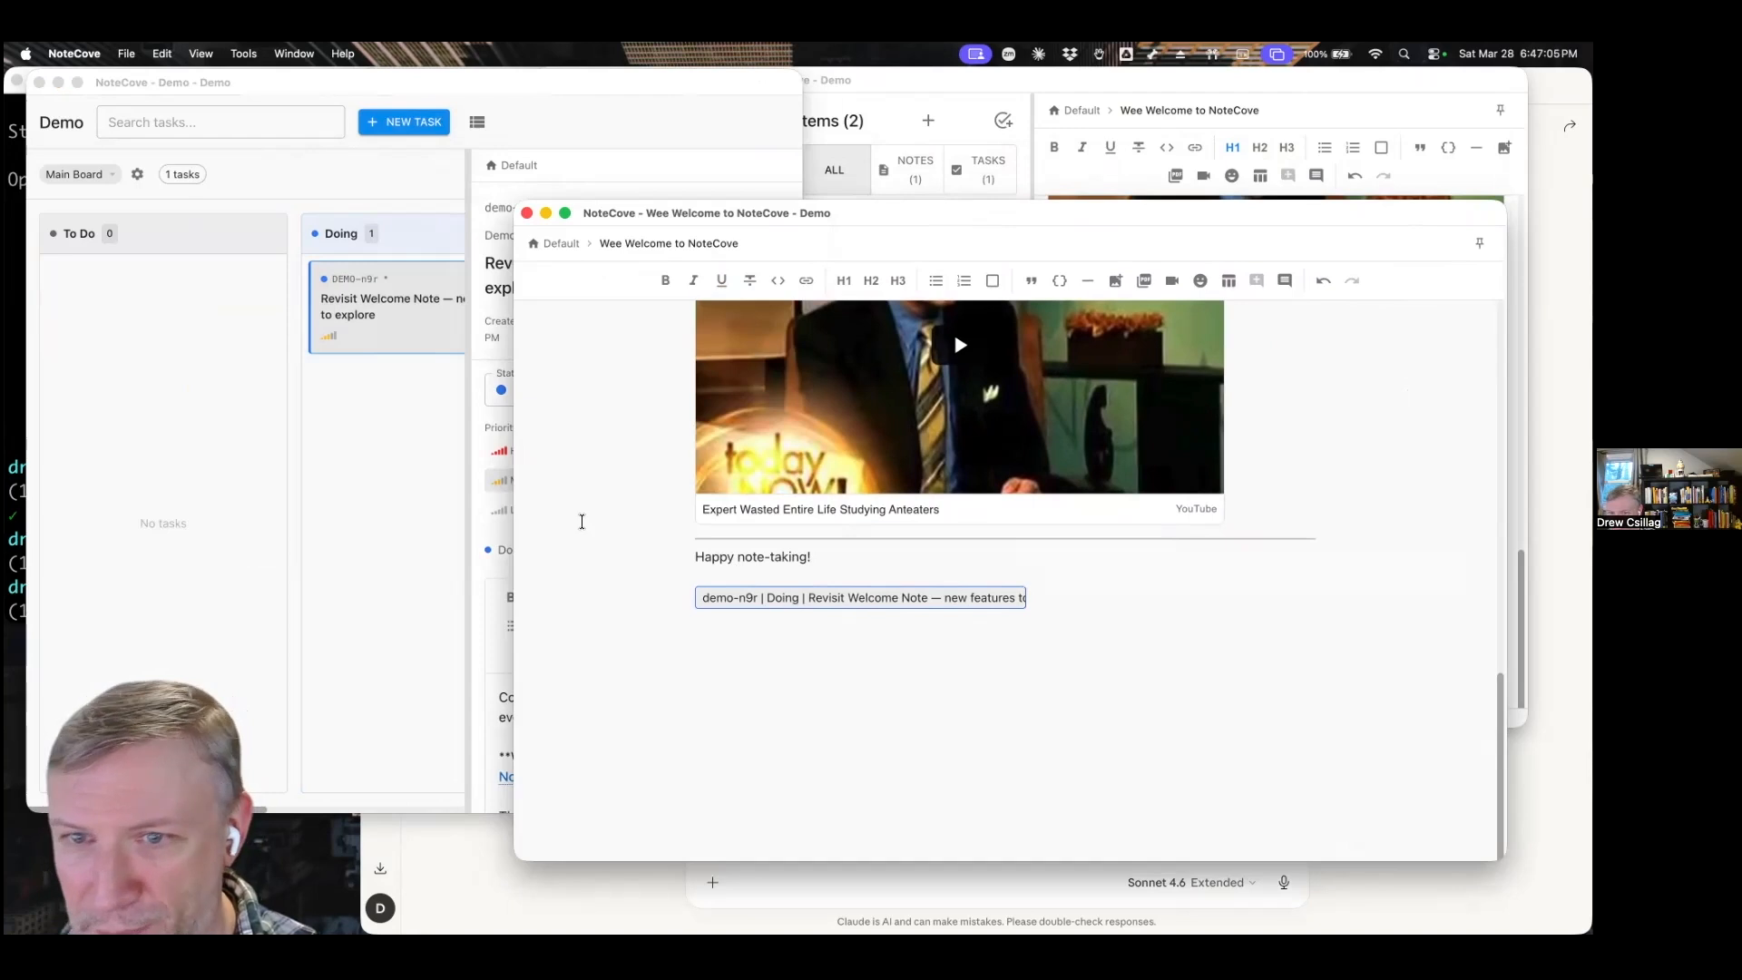
Move the Revisit Welcome Note ticket from Doing to Done on the board and check its link in the note.
scroll(436, 455, "right", 5)
left_click(73, 289)
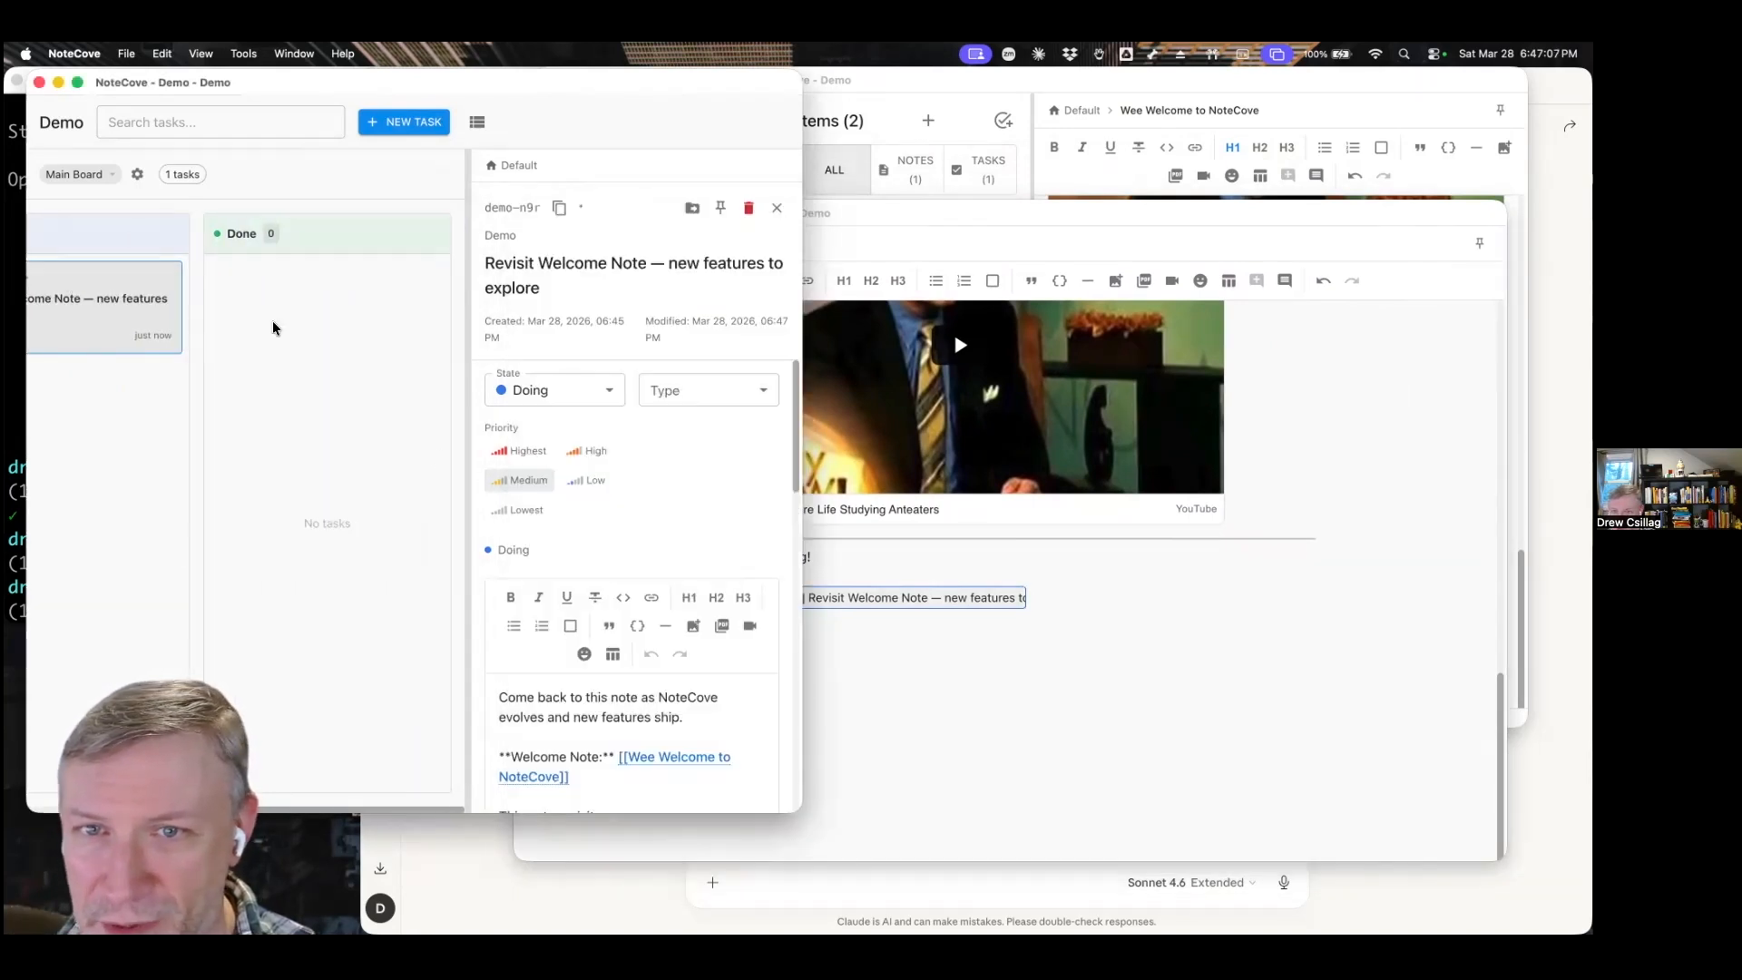
left_click_drag(116, 319, 313, 318)
left_click(985, 698)
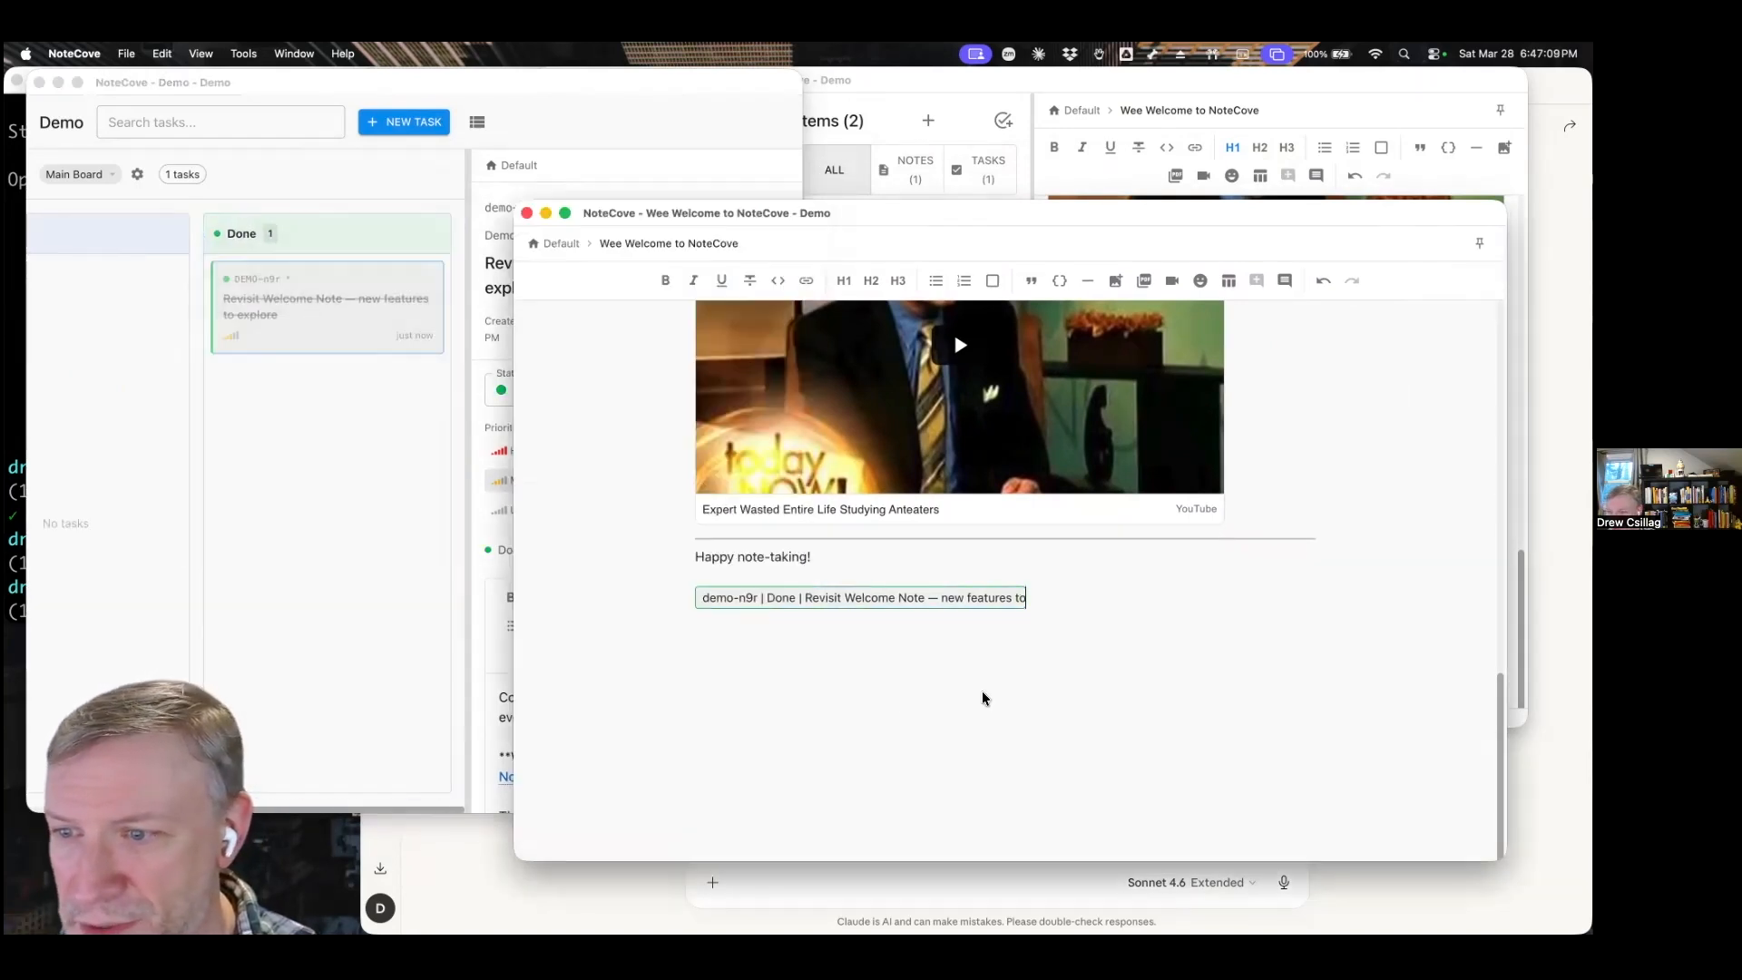
left_click(359, 501)
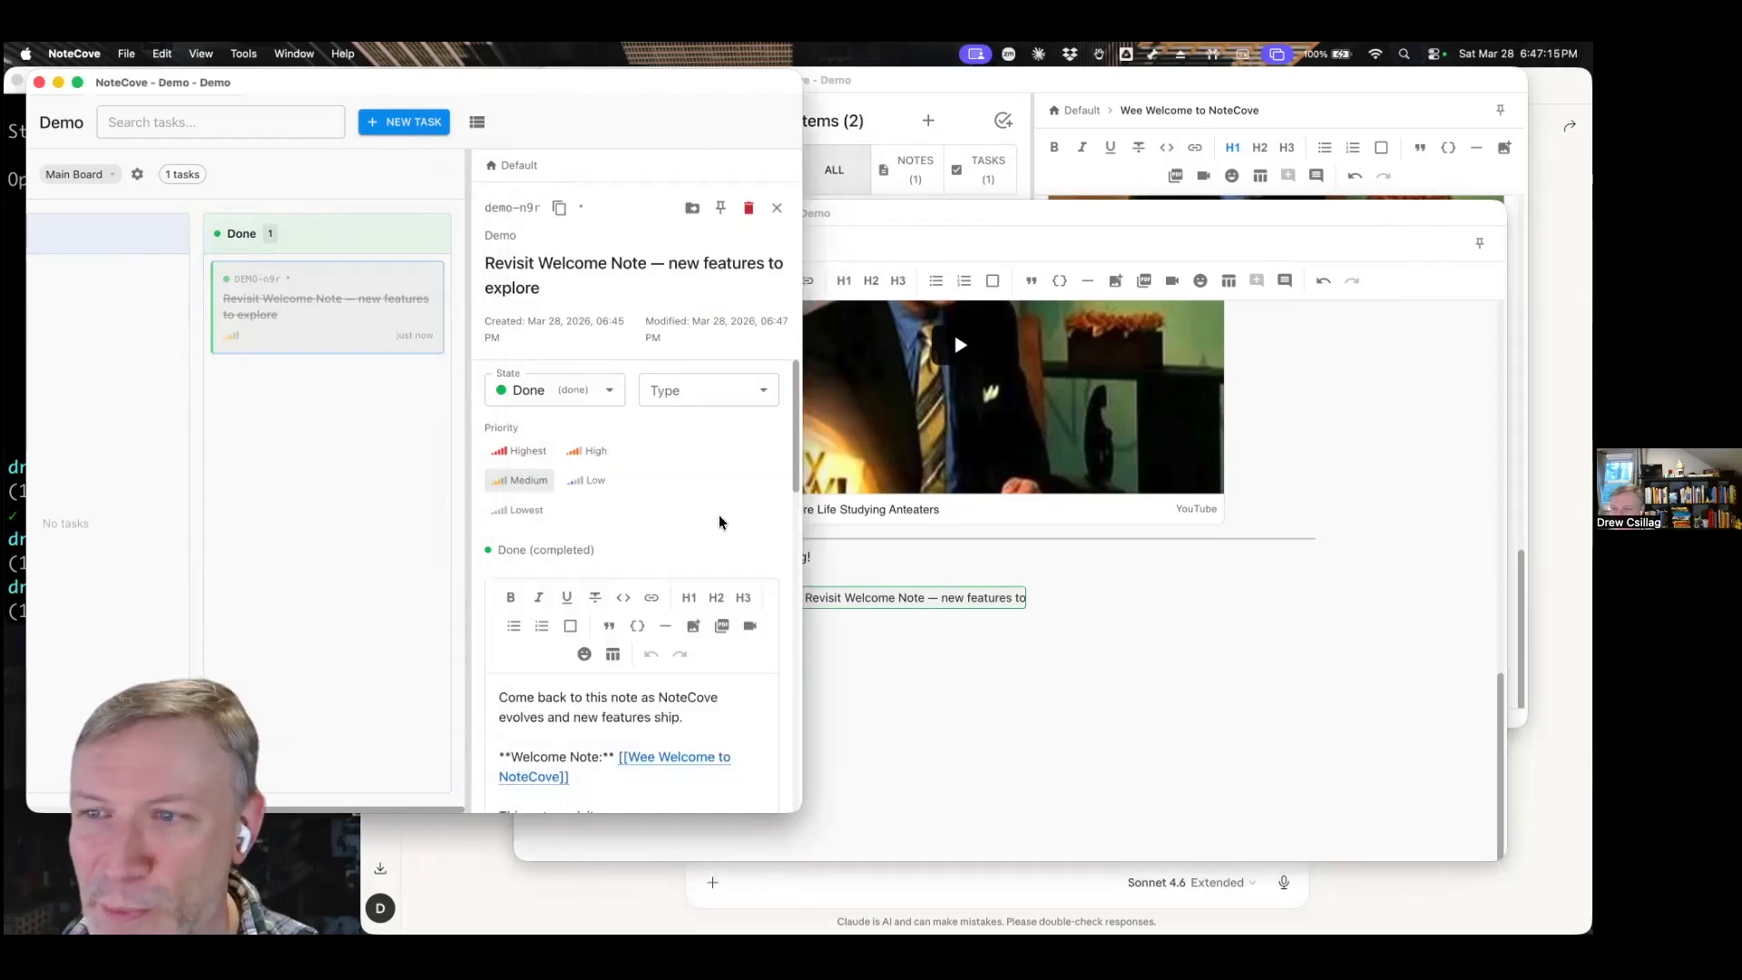
left_click(922, 641)
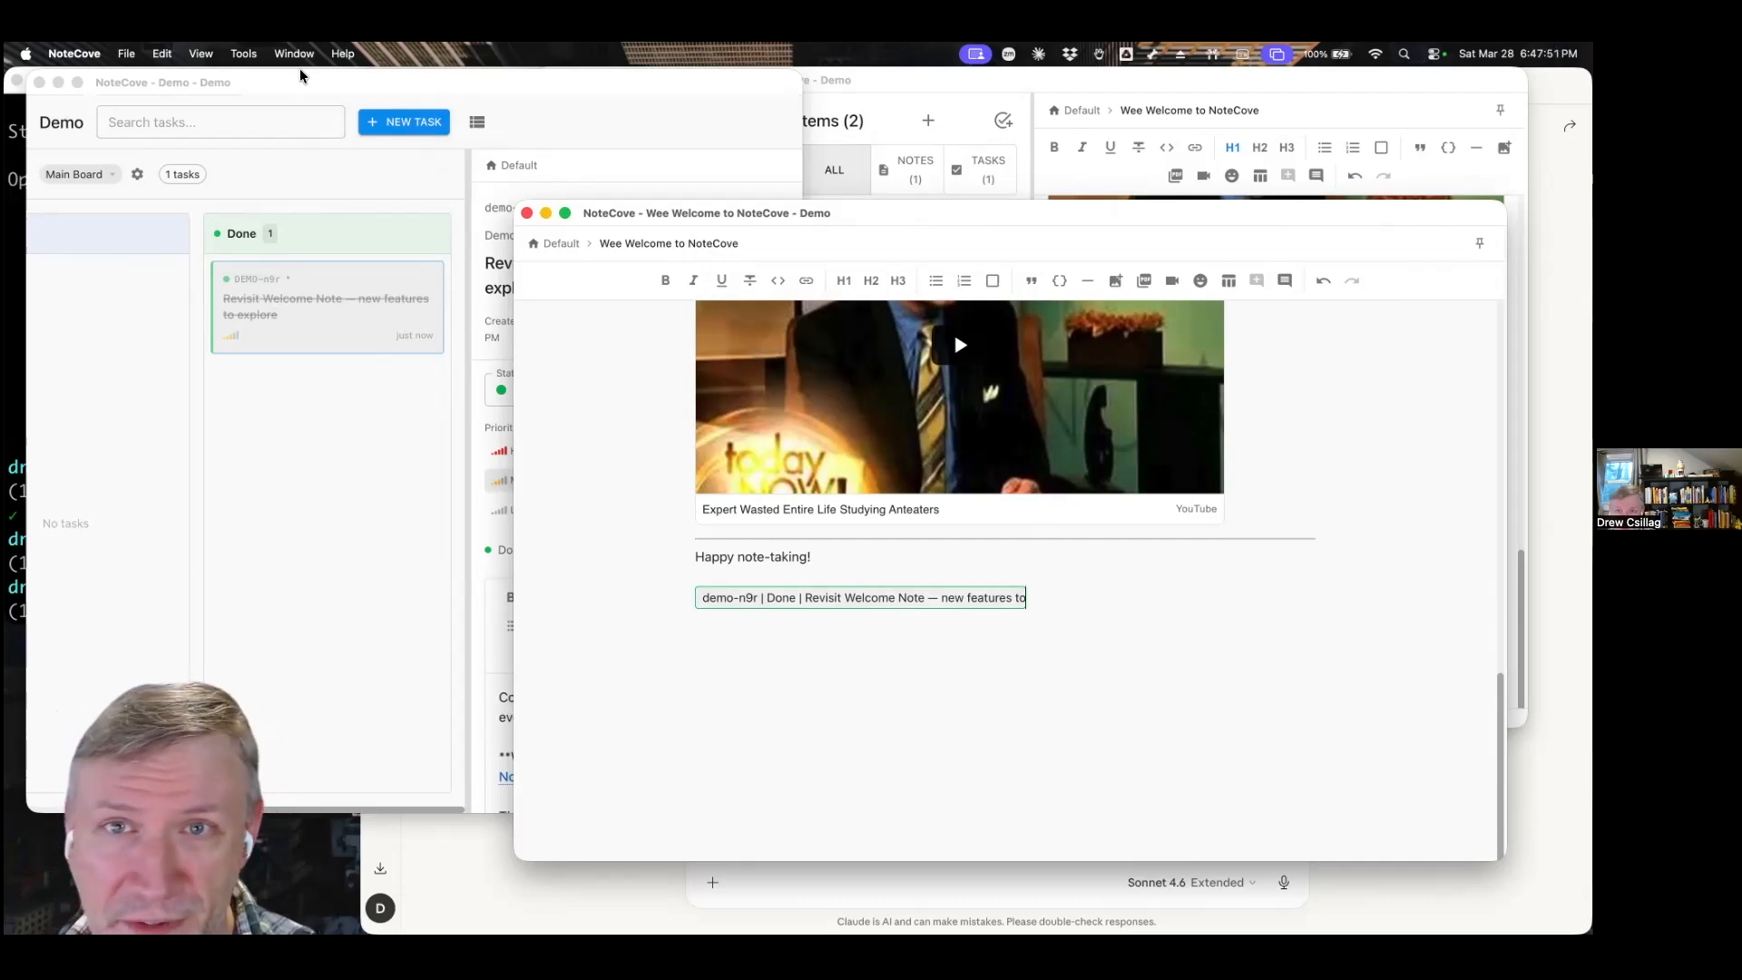
Show the welcome note's backlinks in a narrowed side area and open the Revisit Welcome Note ticket from them.
left_click(260, 56)
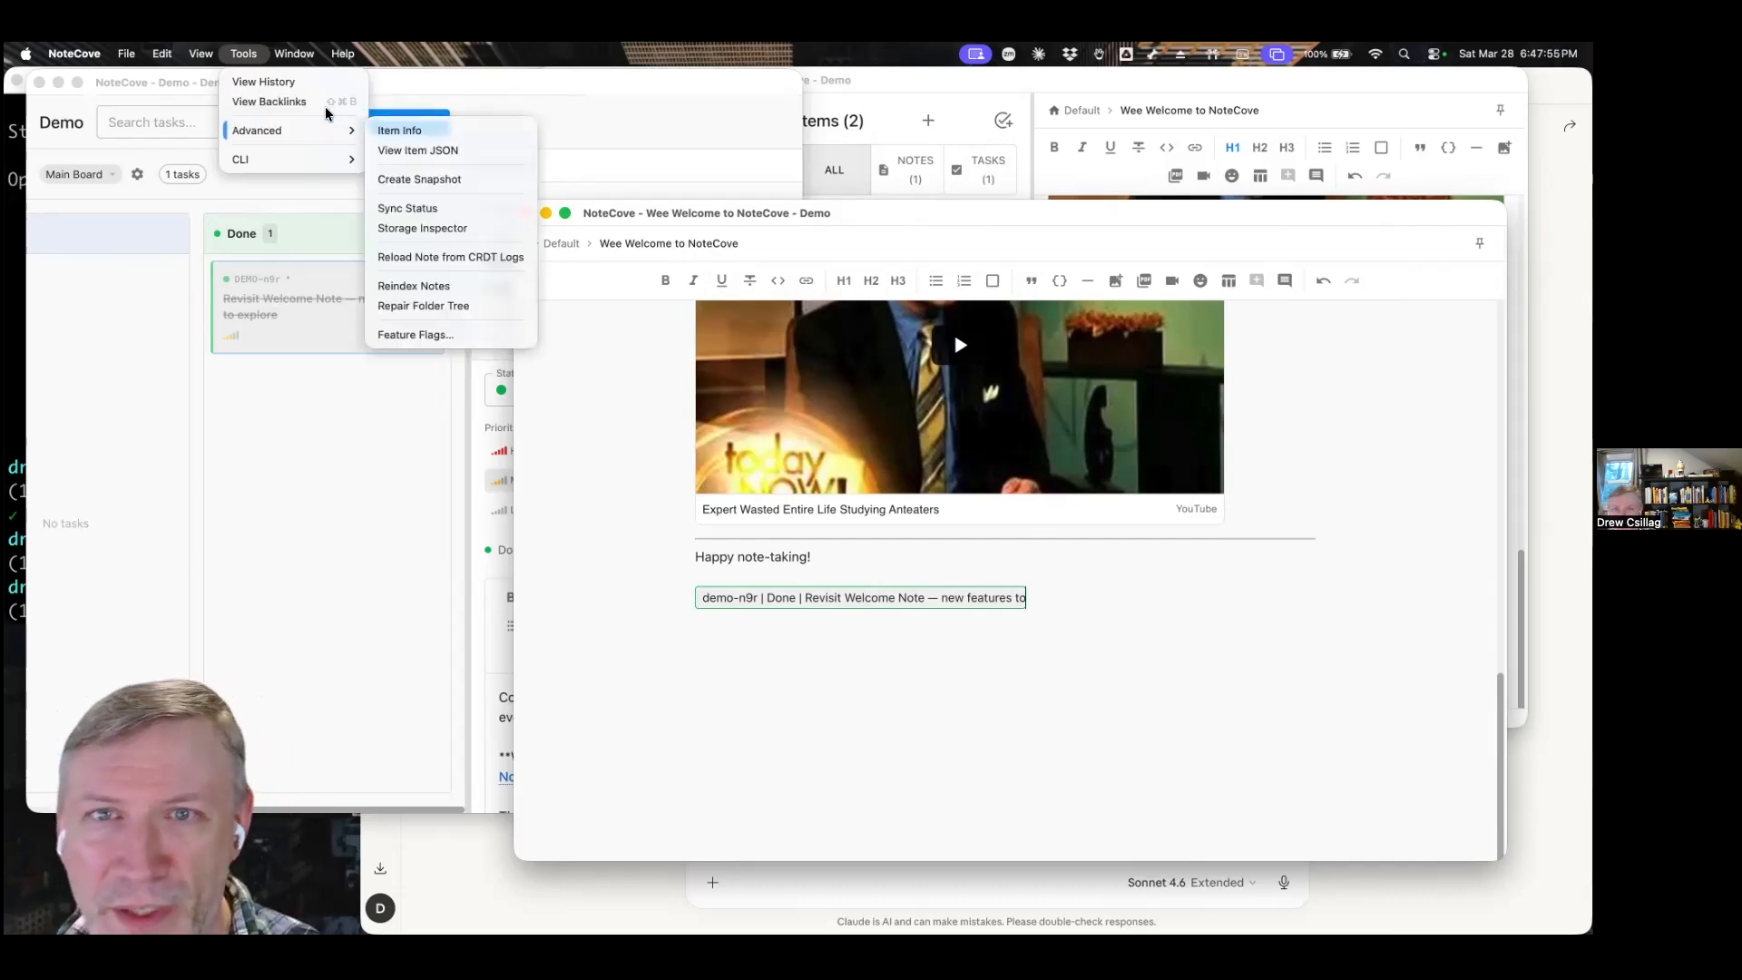
left_click(270, 102)
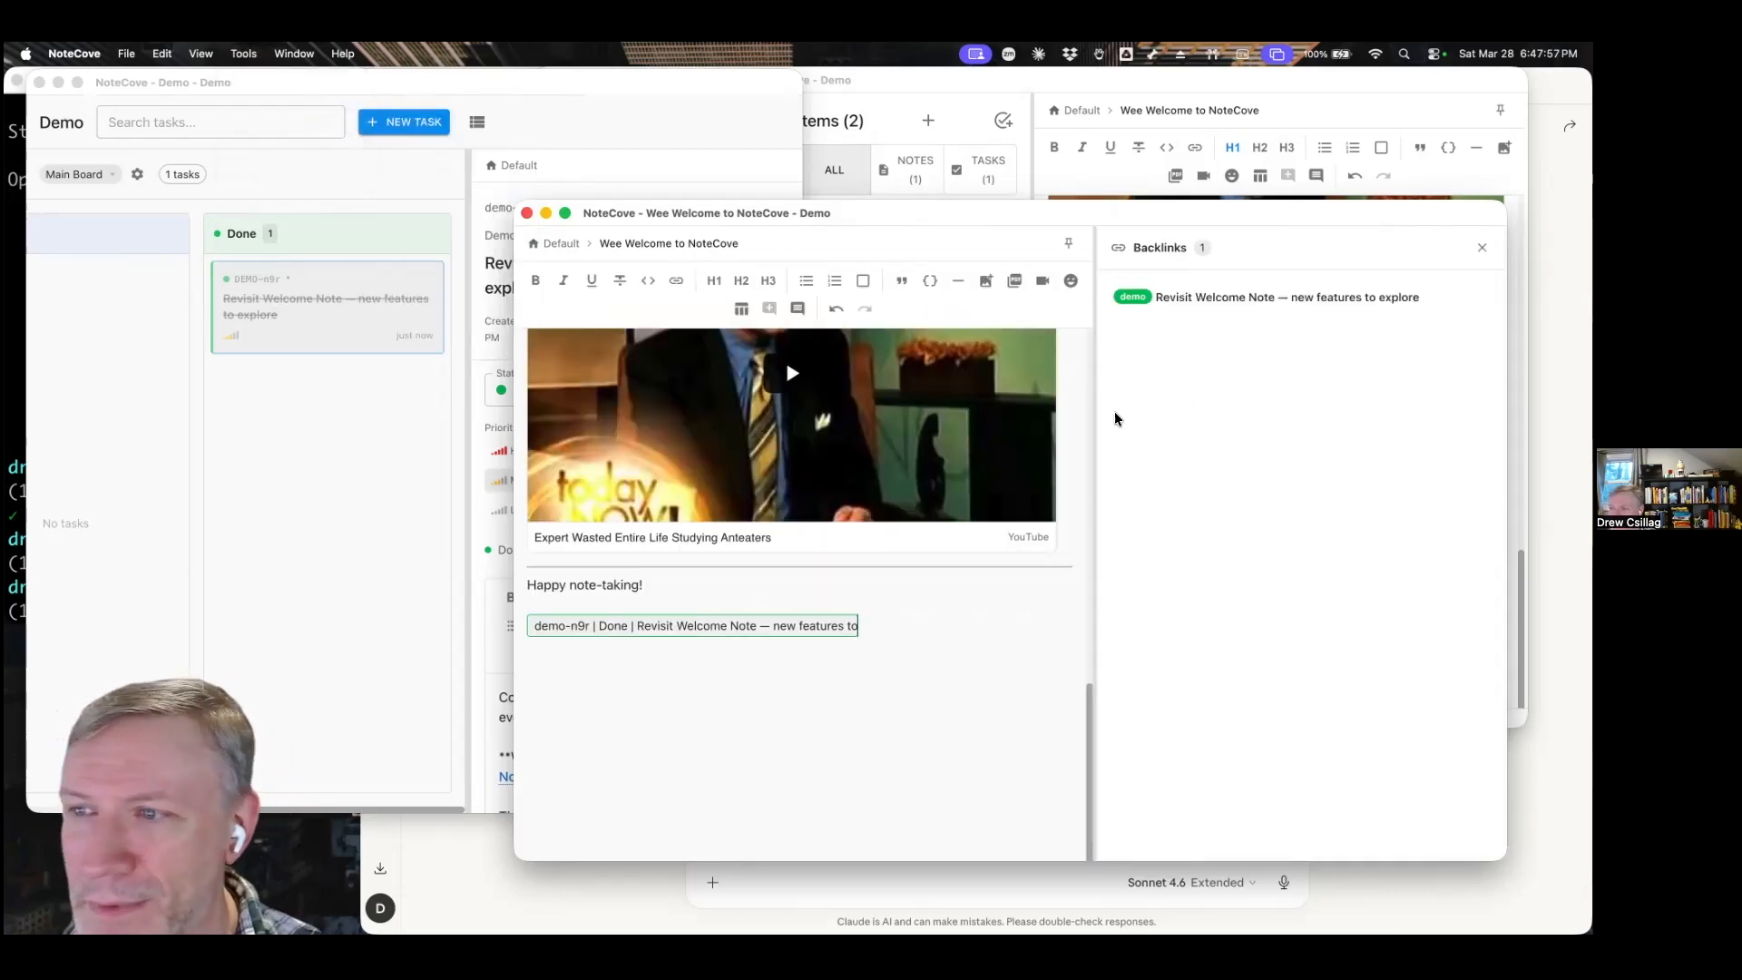
left_click_drag(1097, 398, 1165, 396)
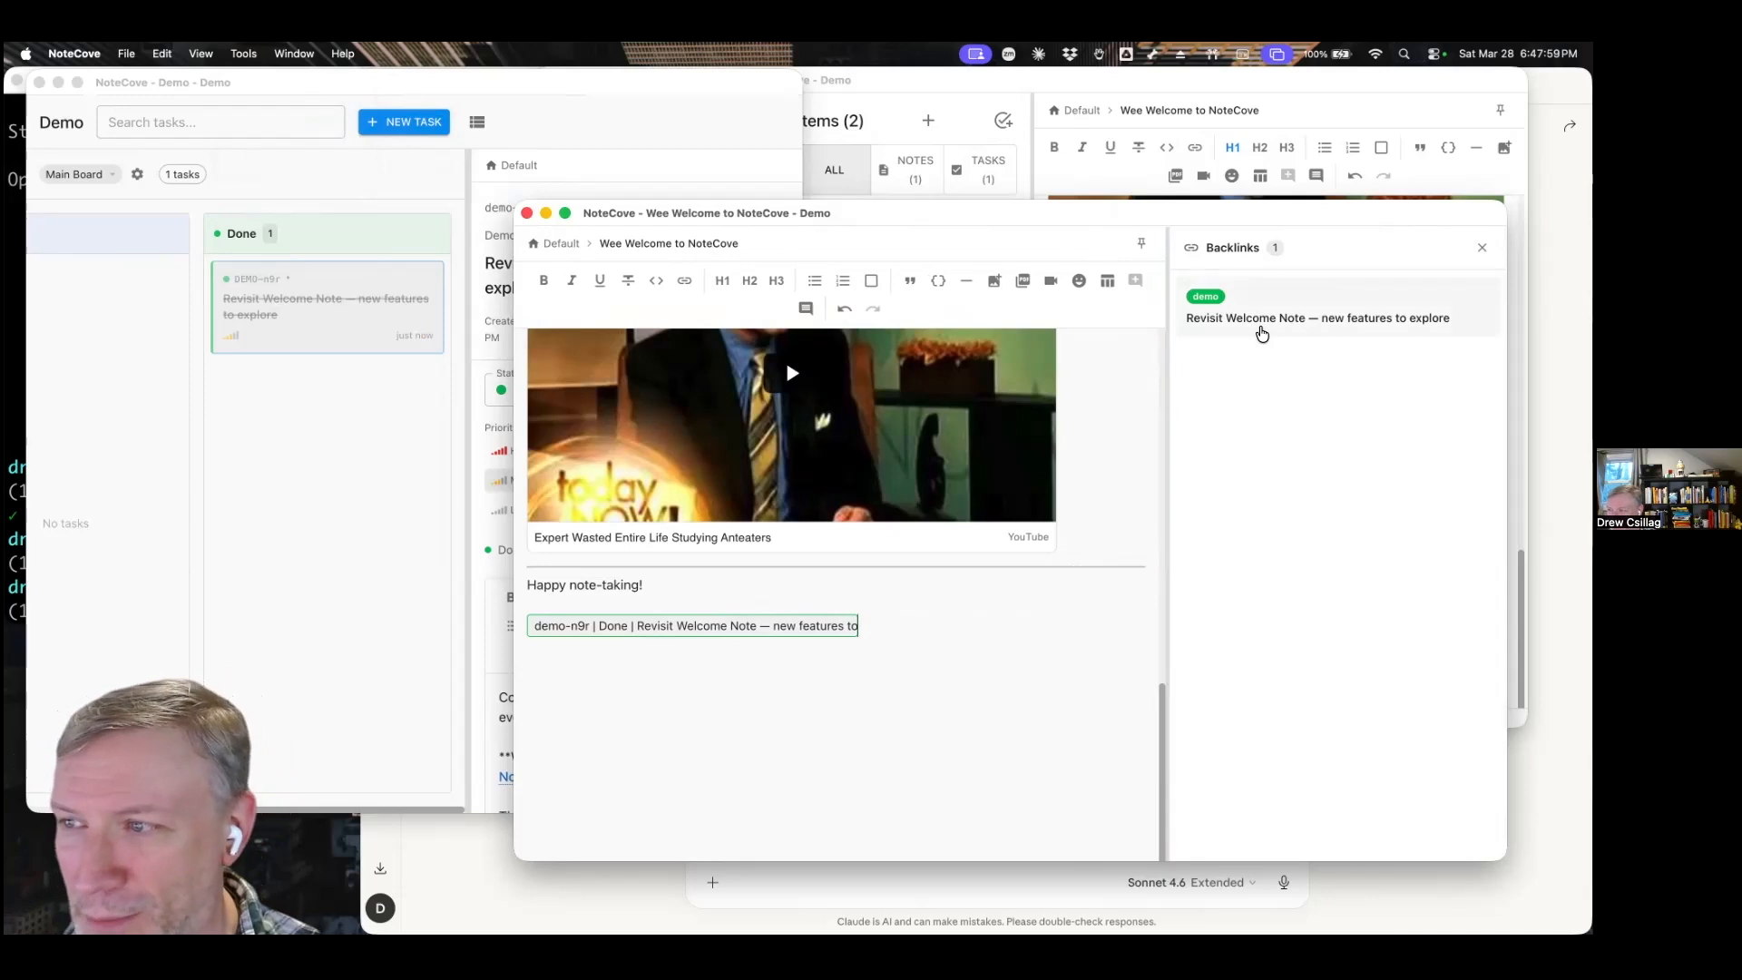
left_click(1262, 332)
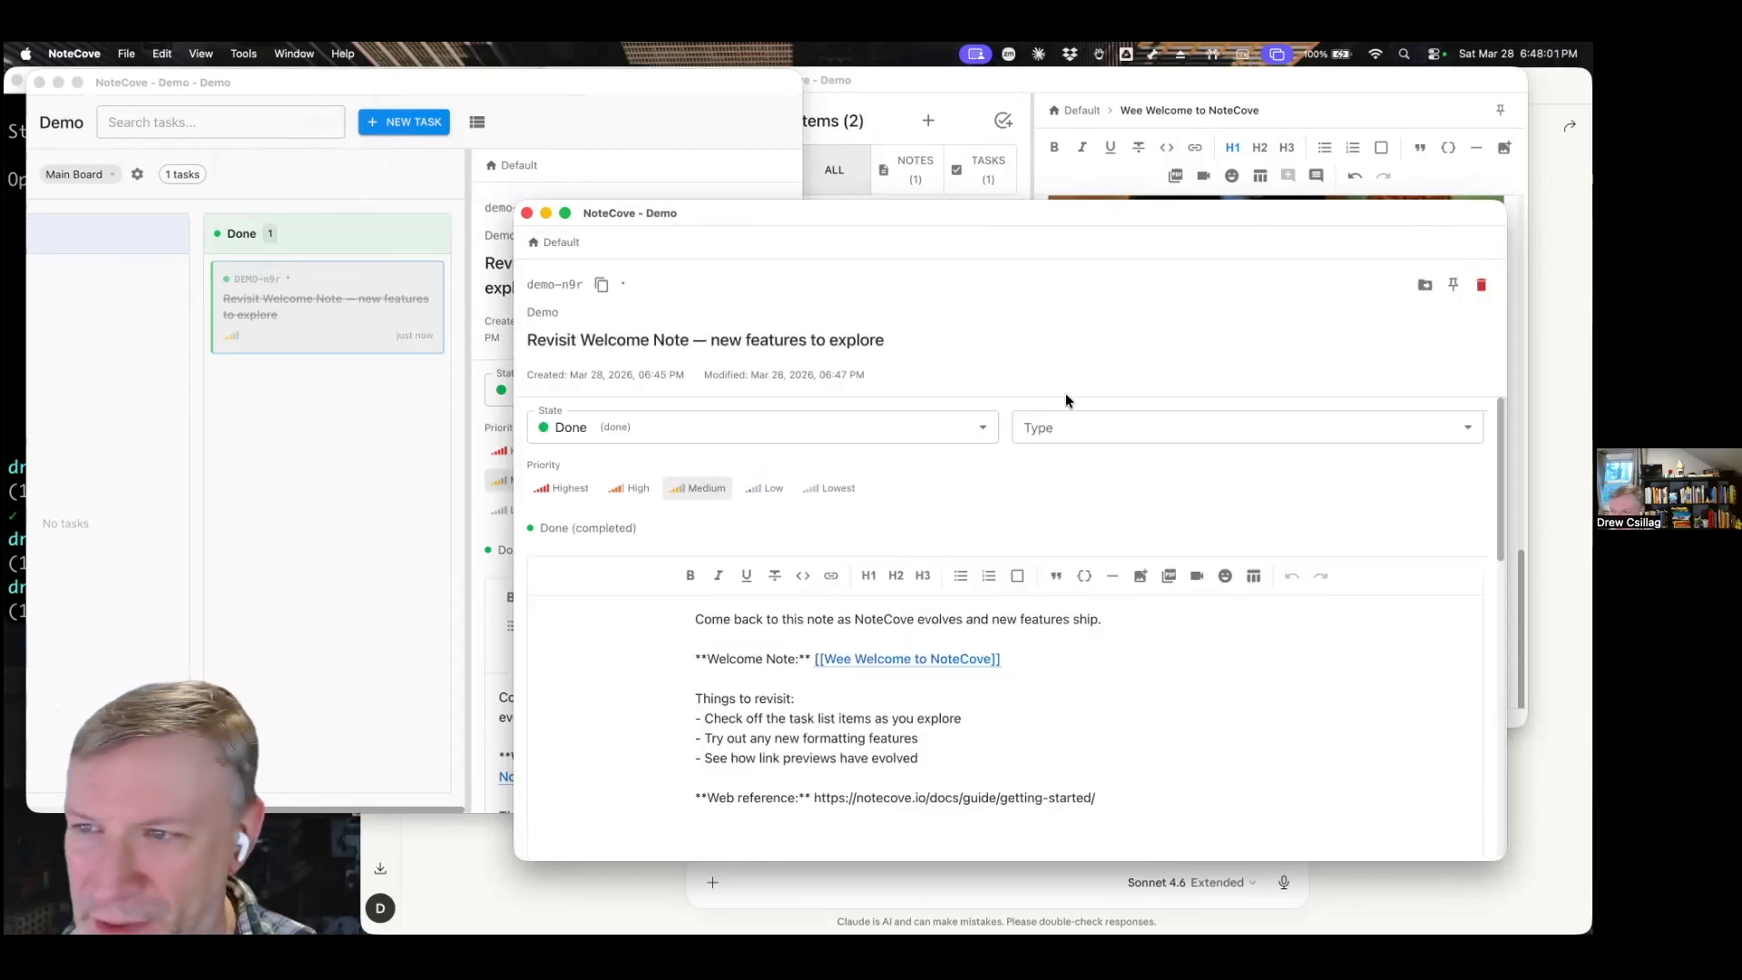
Show the ticket's backlinks, follow the Wee Welcome to NoteCove entry back to the note, and close the note's backlinks.
left_click(243, 53)
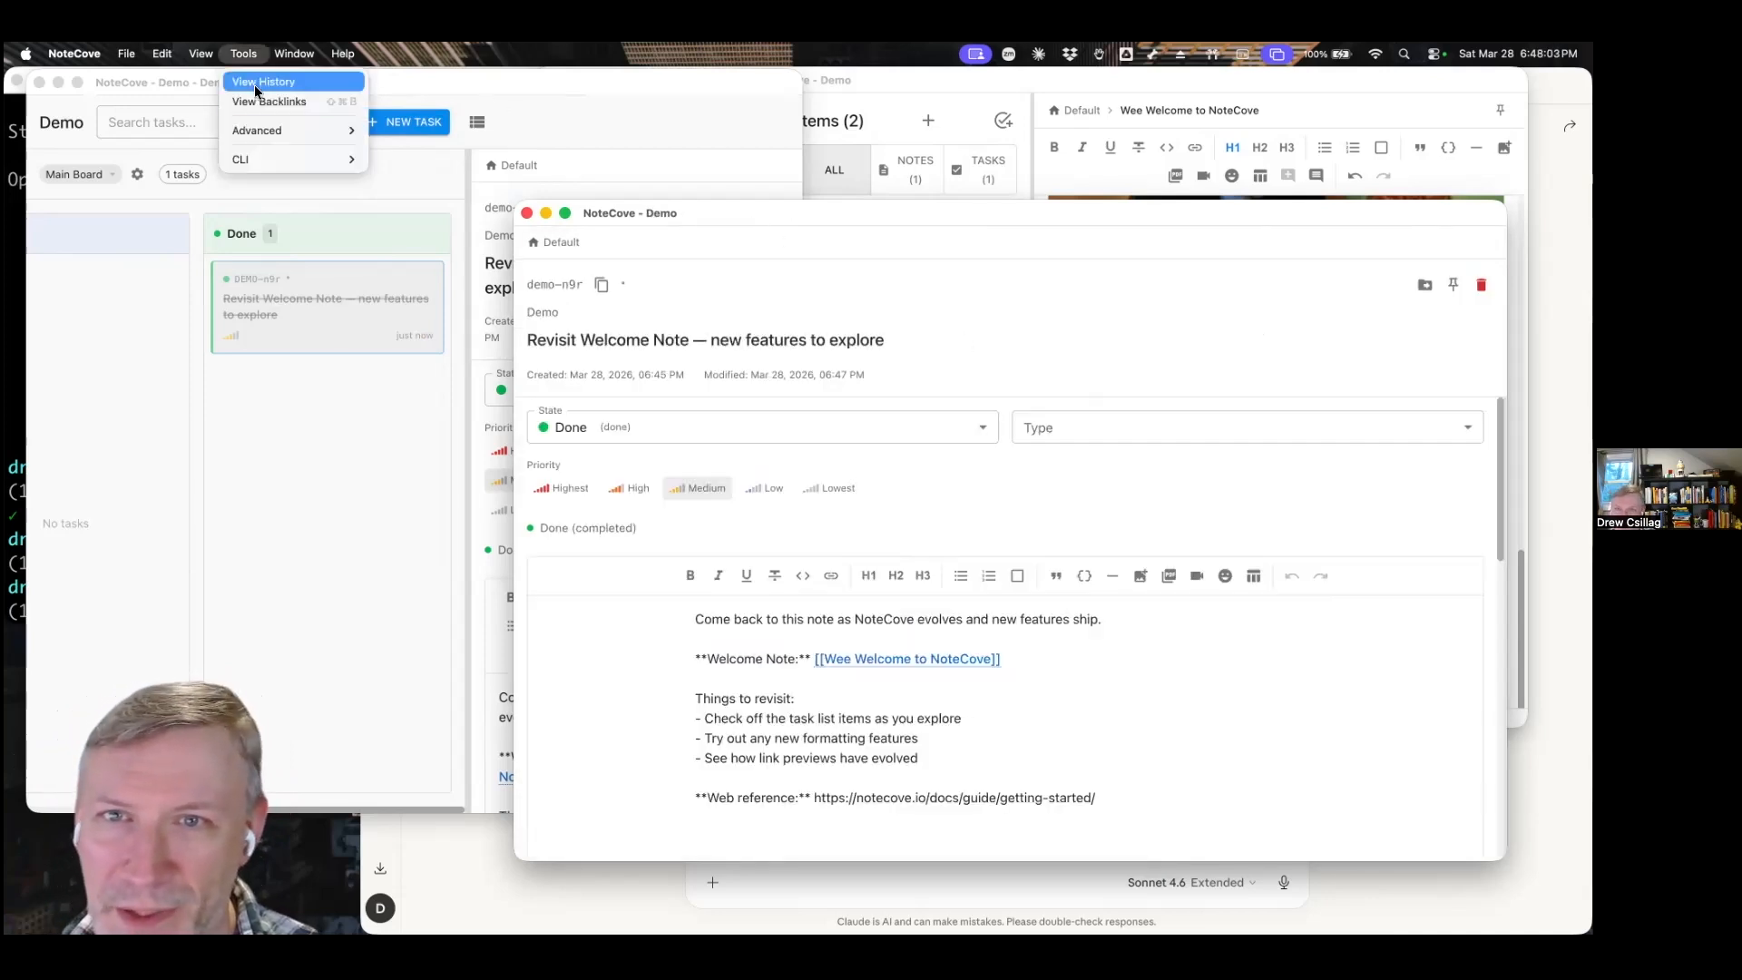
left_click(255, 102)
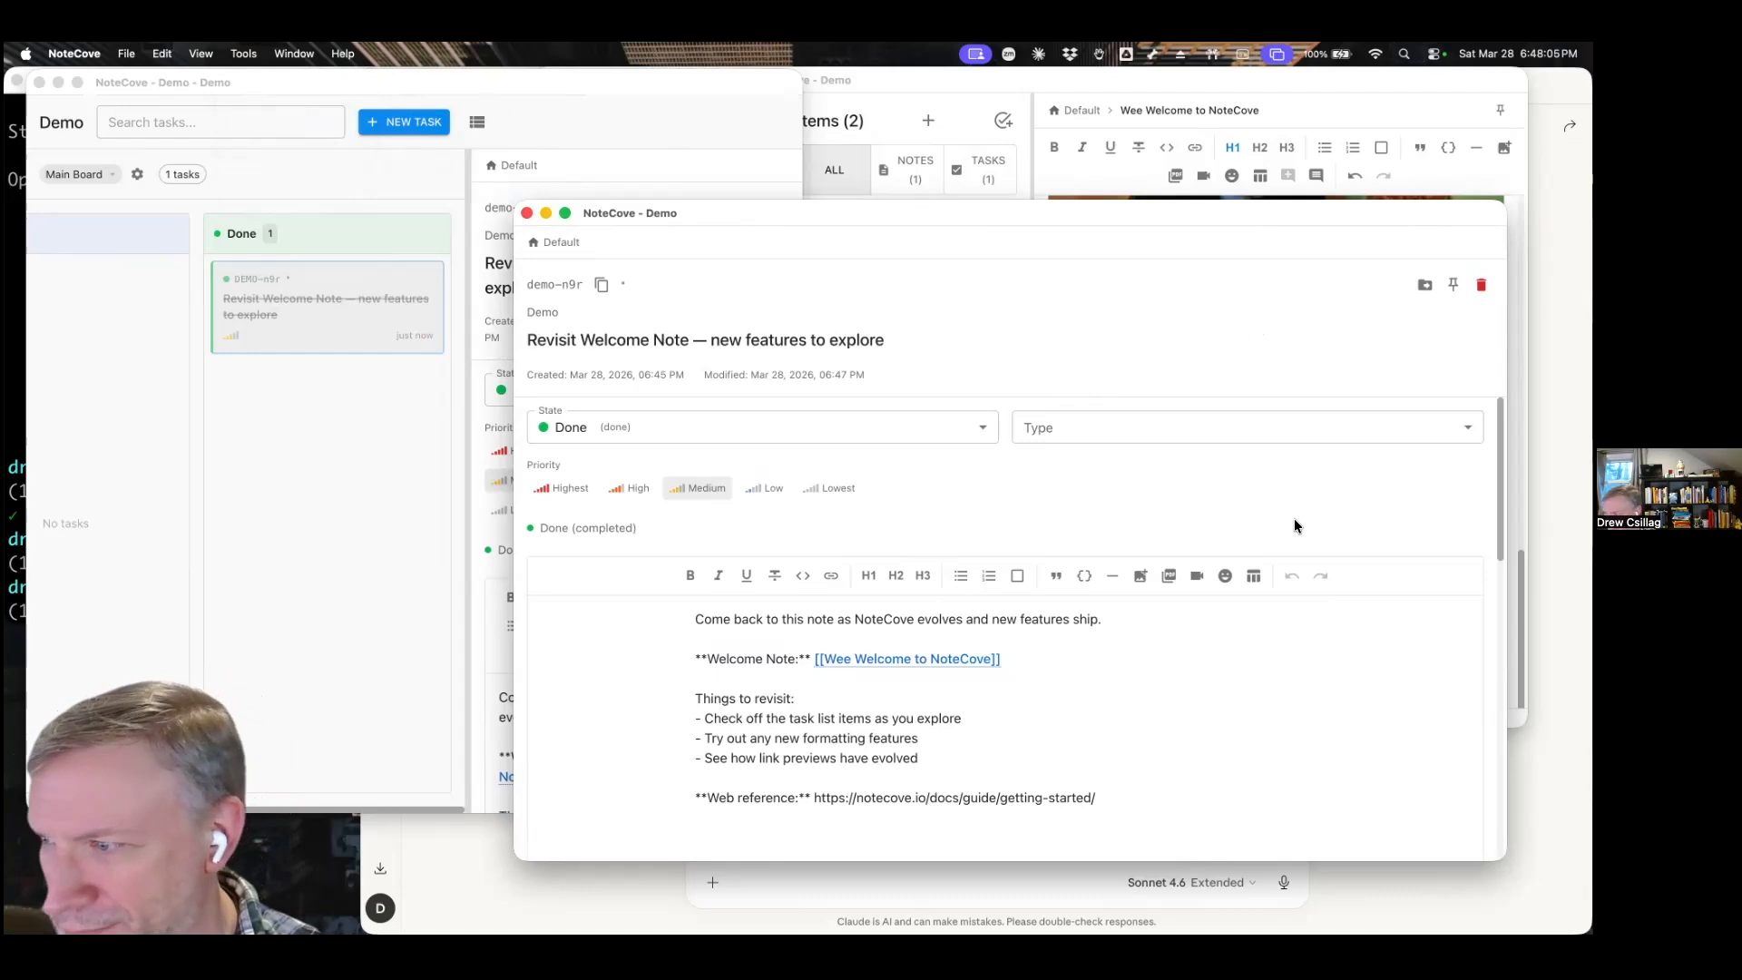
left_click(243, 54)
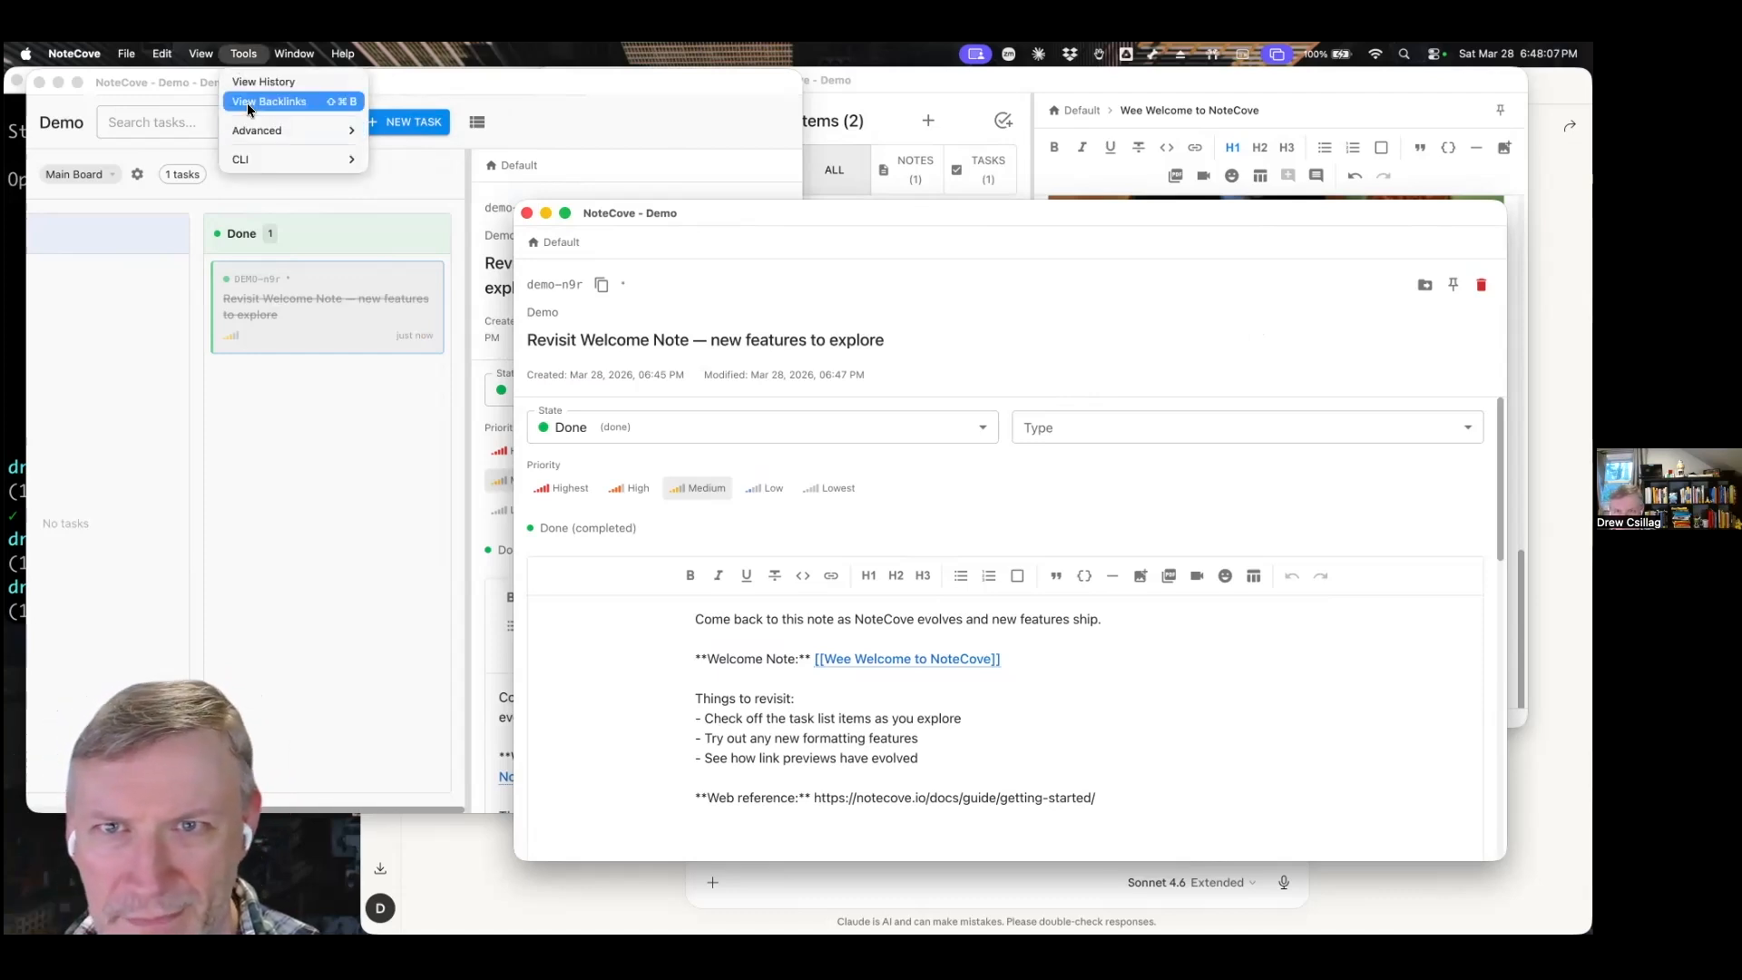
left_click(249, 102)
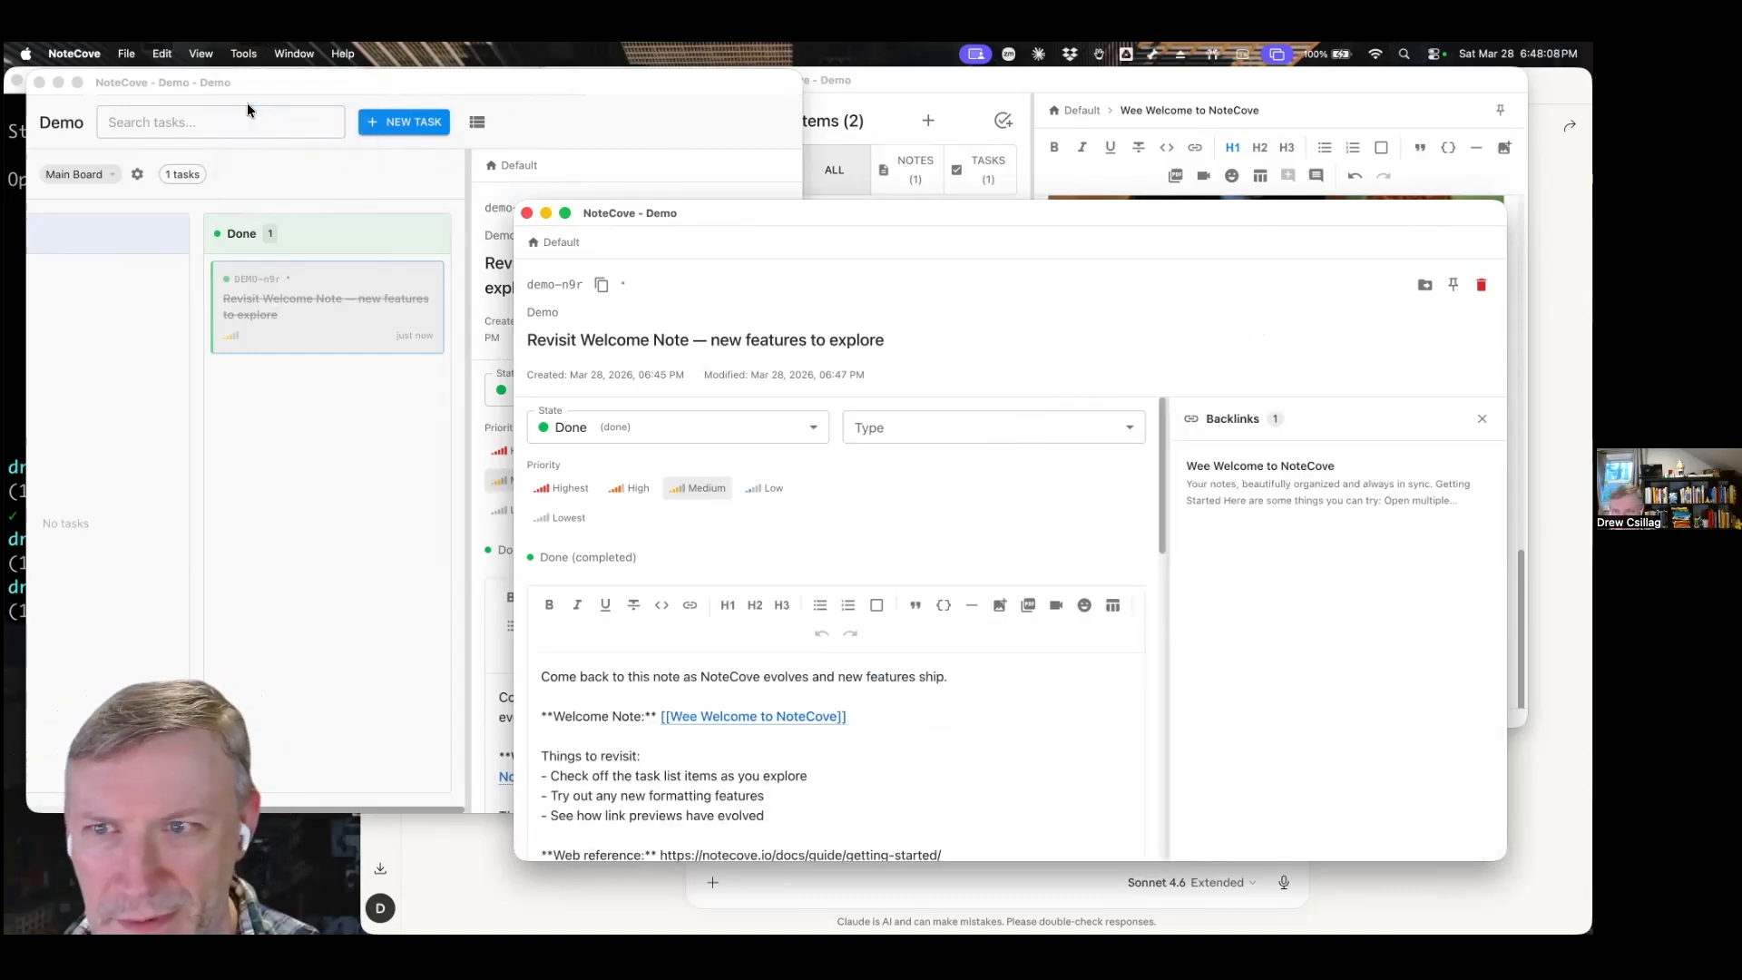
left_click(1248, 502)
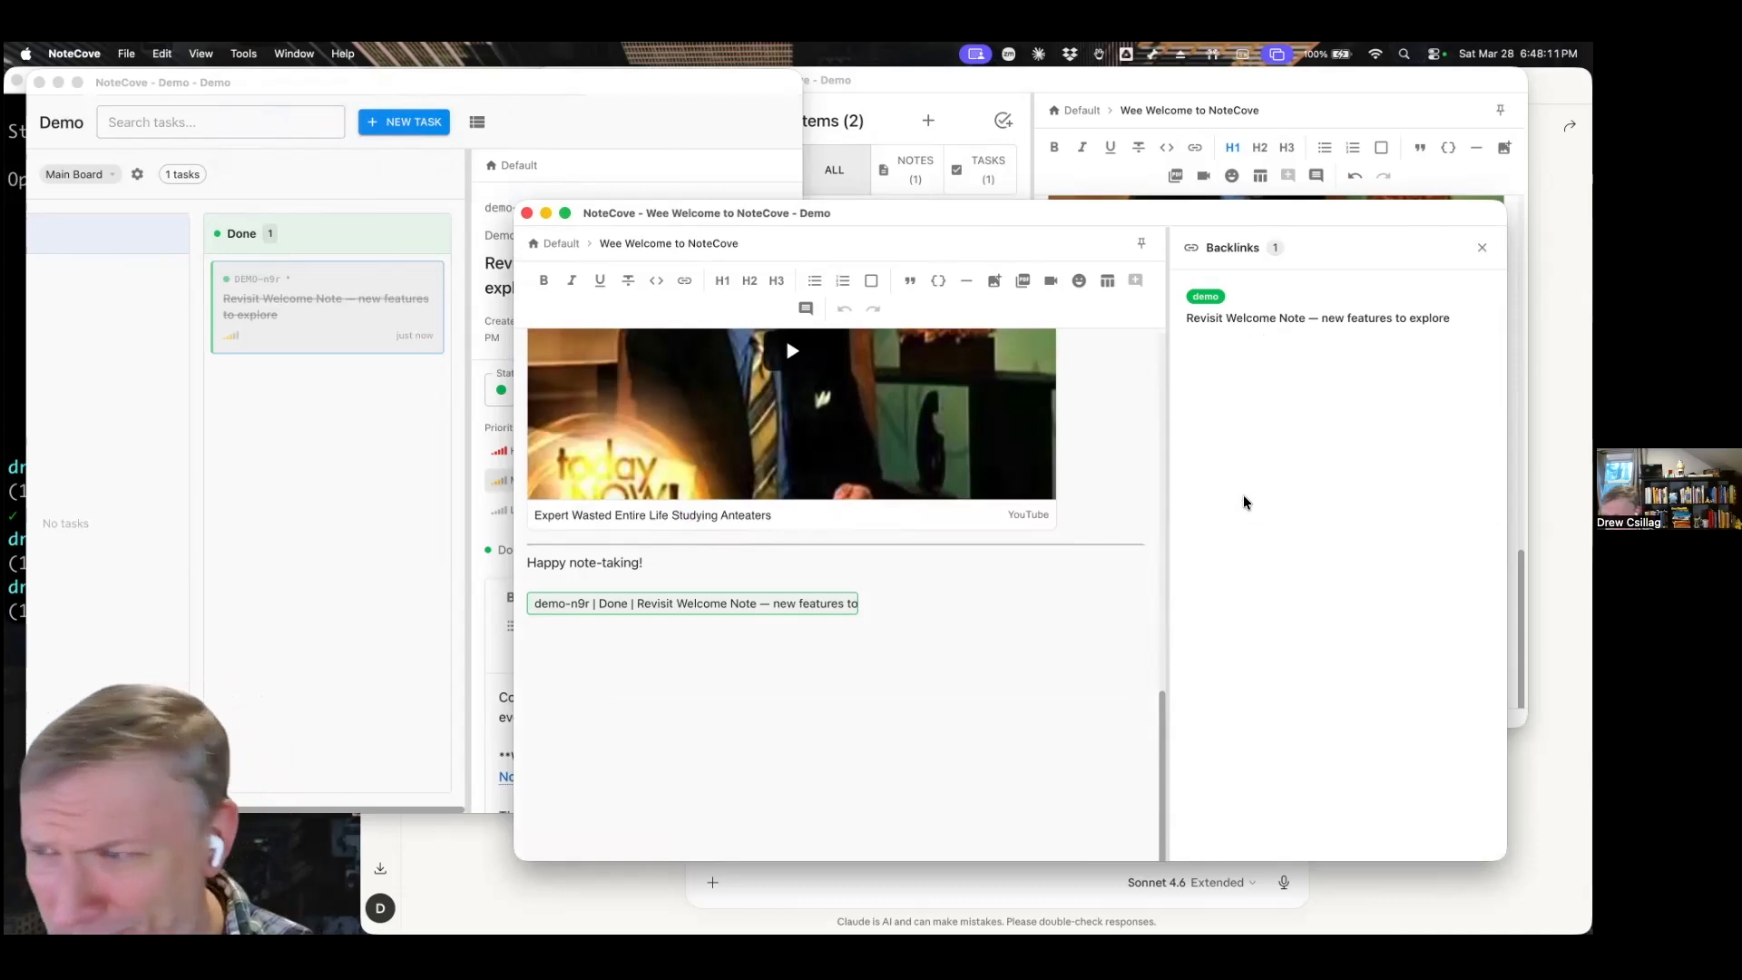
left_click(1482, 246)
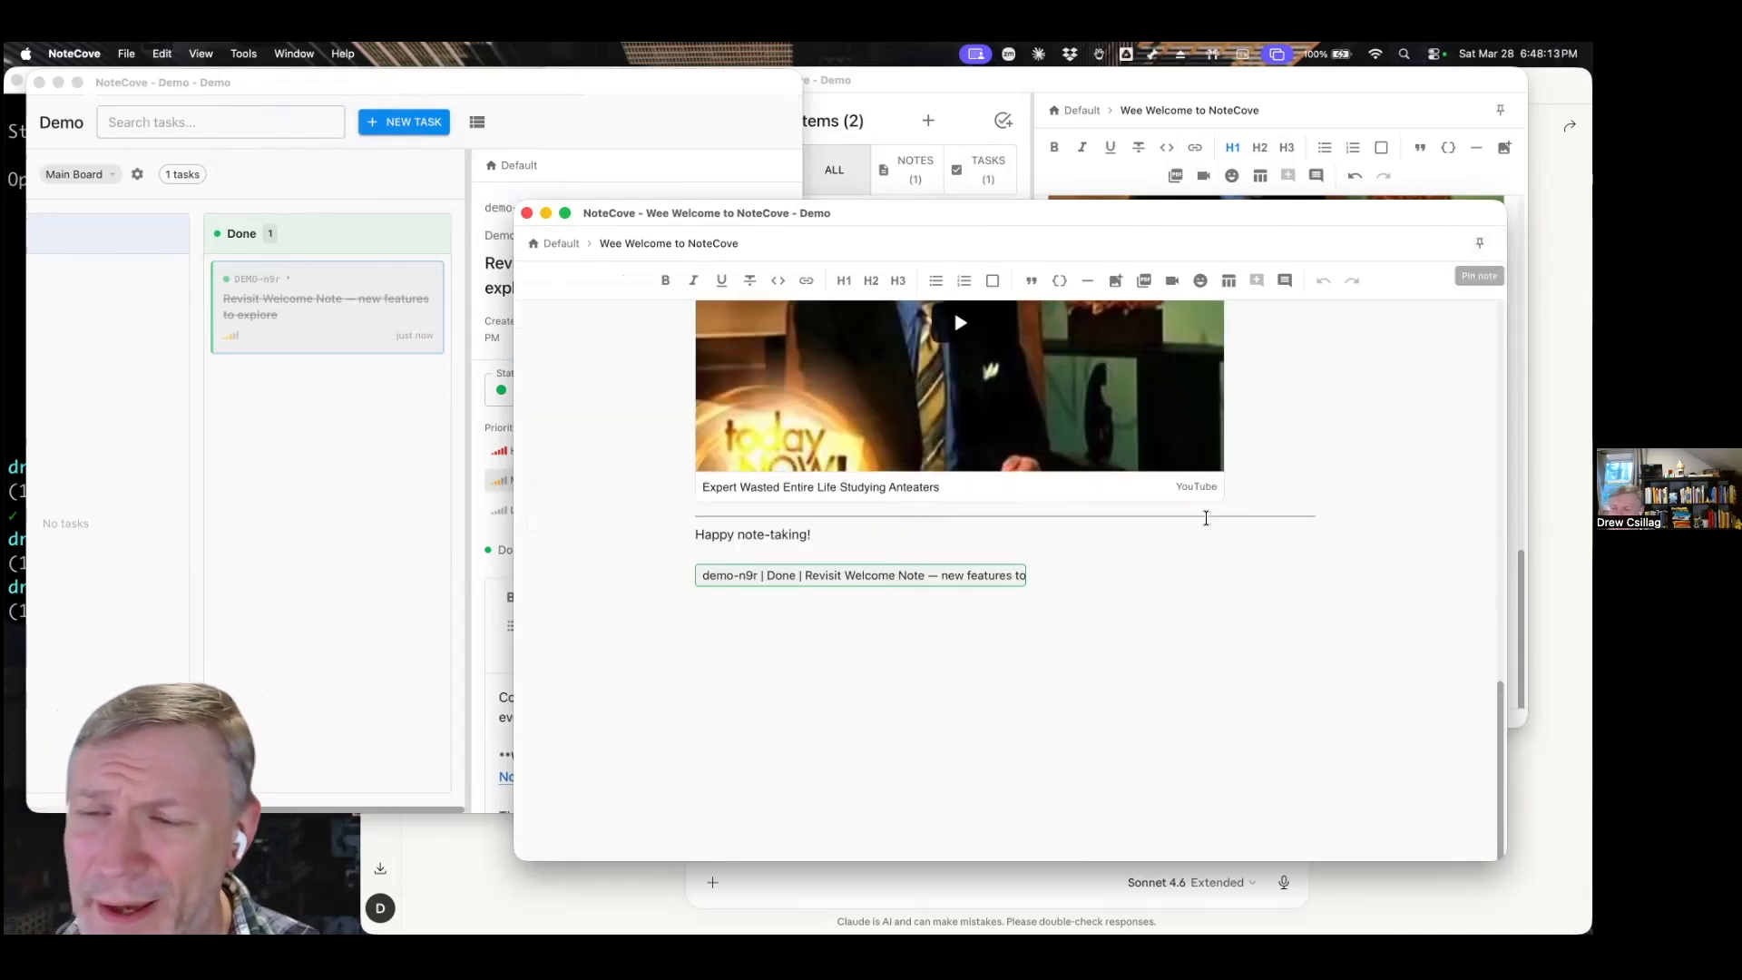